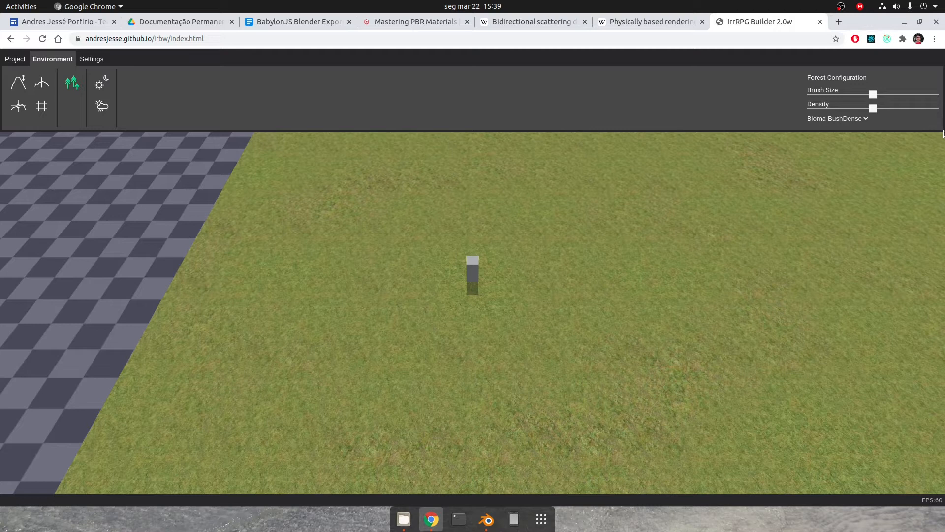
- Choose the GrassHigh bioma and paint patches of tall grass around and in front of the grey block
click(846, 118)
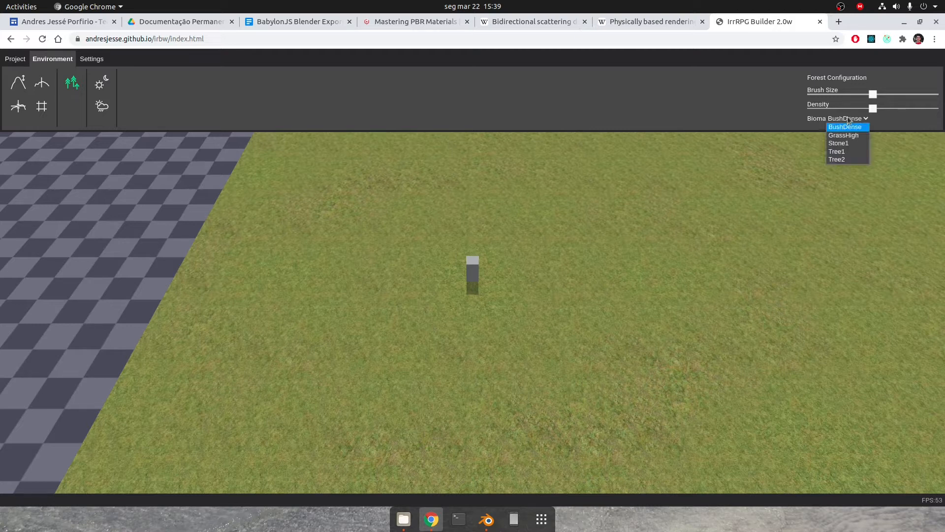
click(844, 120)
click(844, 120)
click(739, 110)
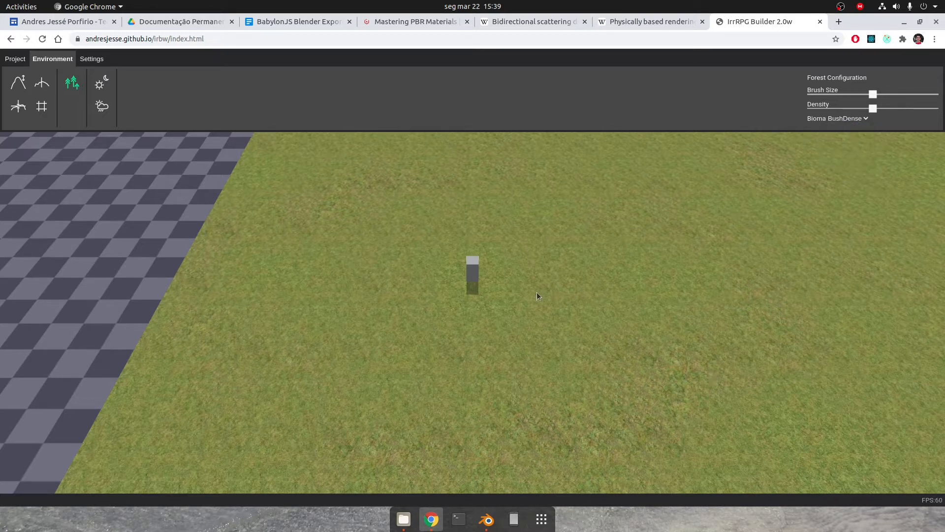
key(Down)
mouse_move(390, 355)
mouse_down()
mouse_move(391, 315)
mouse_move(415, 246)
mouse_move(499, 395)
mouse_move(487, 372)
mouse_move(634, 365)
mouse_up()
key(Right)
- Examine the painted tall grass around the grey block up close and from several positions
scroll(621, 375, down, 3)
scroll(591, 379, up, 5)
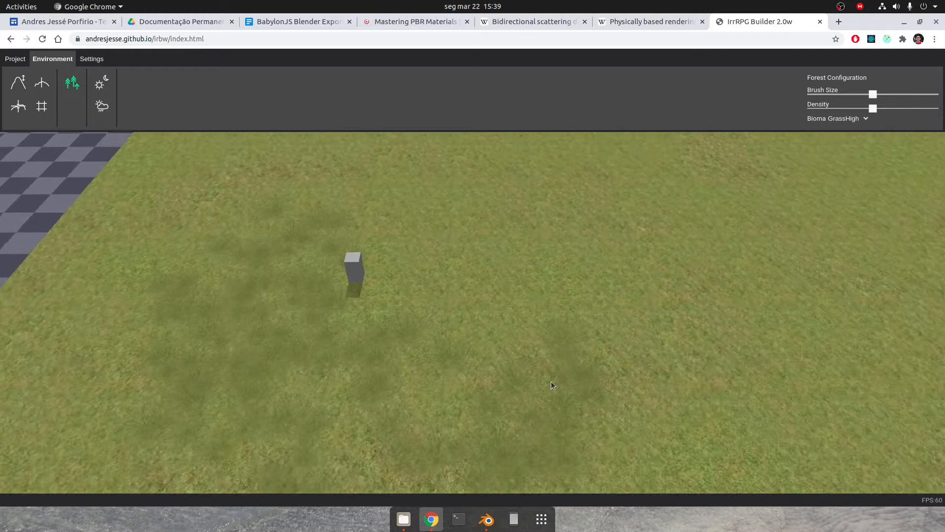
scroll(551, 382, up, 5)
key(Left)
key(Down)
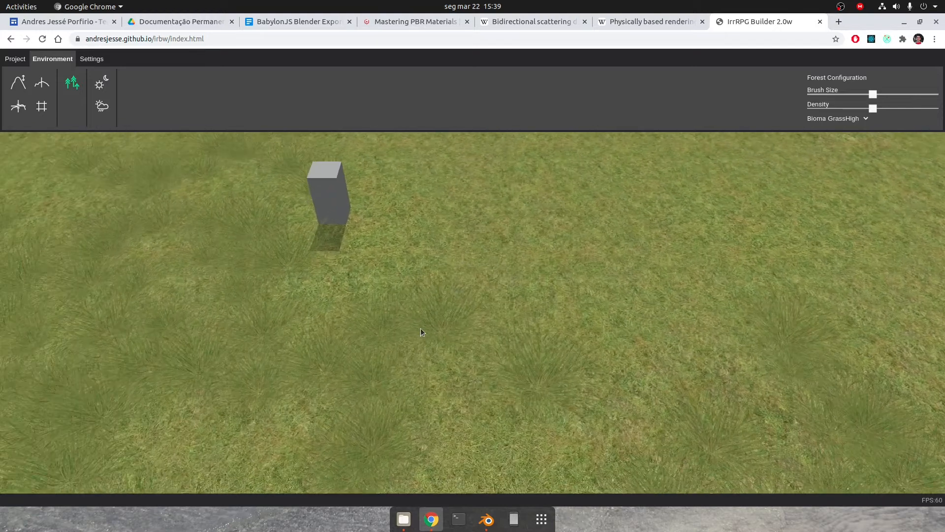
key(Down)
key(Left)
key(Up)
key(Left)
key(Down)
key(Left)
key(Down)
key(Right)
key(Up)
key(Right)
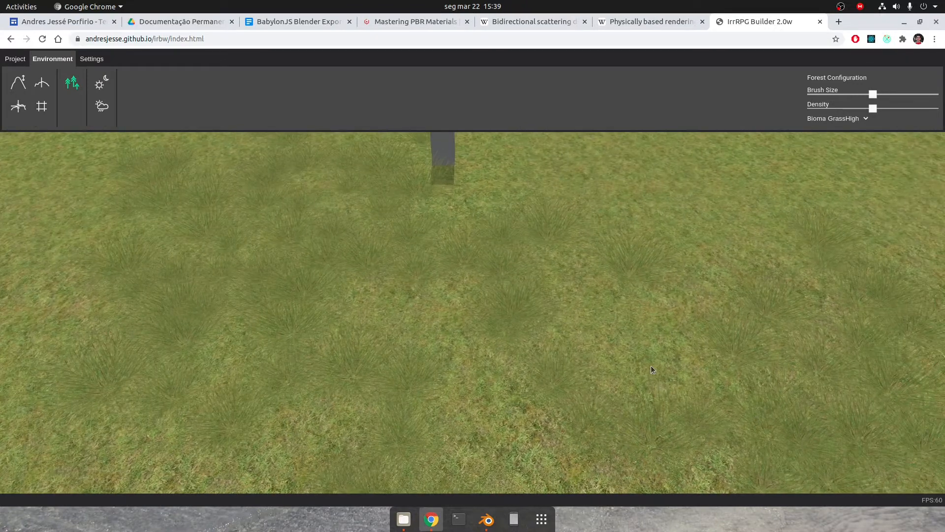
key(Right)
key(Up)
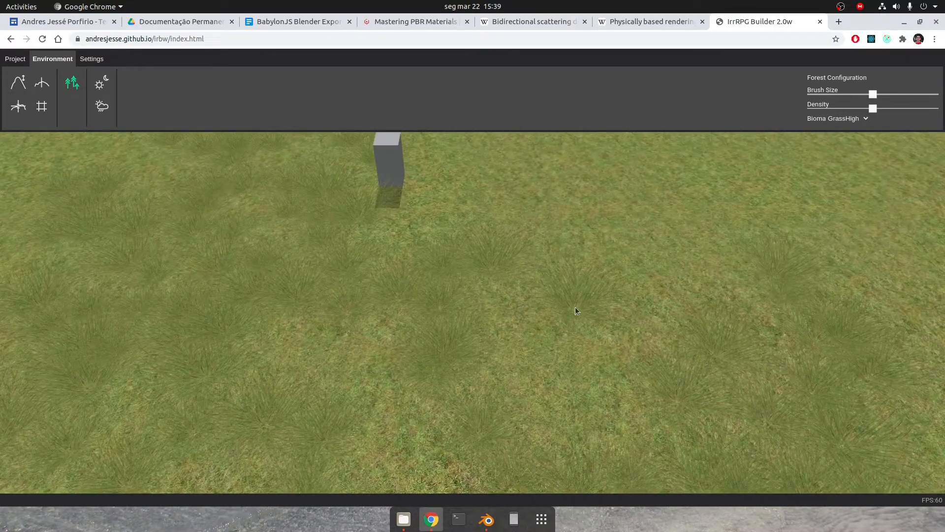
- Switch the bioma to BushDense and paint a group of bushes beside the grey block
click(850, 119)
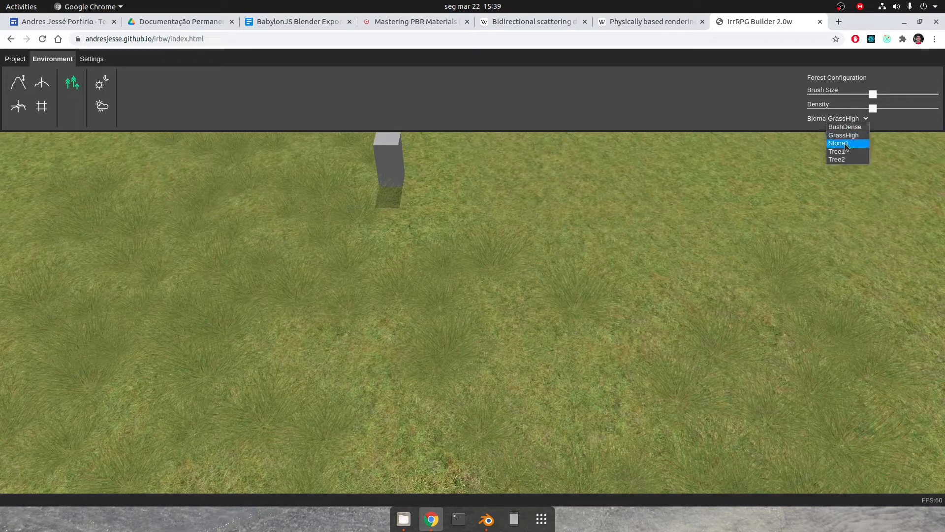
click(850, 127)
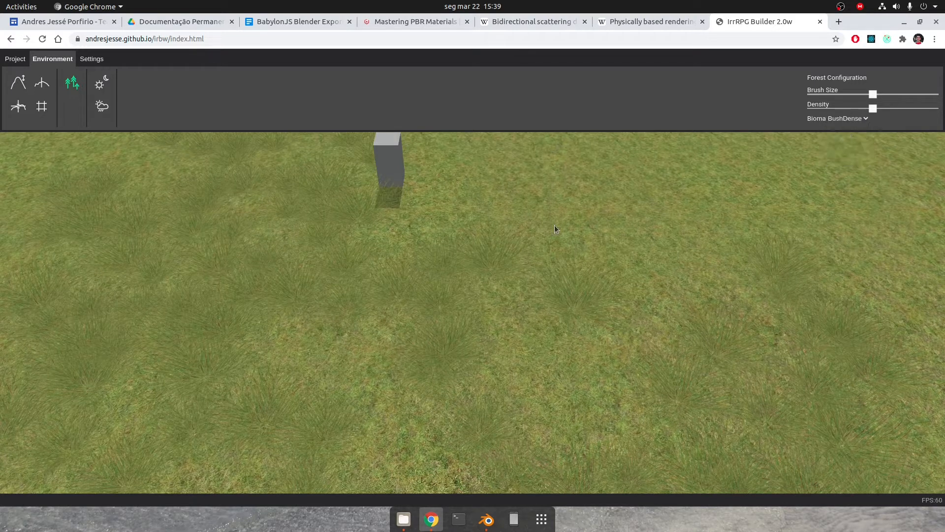
click(621, 231)
key(space)
ctrl+click(609, 258)
click(702, 258)
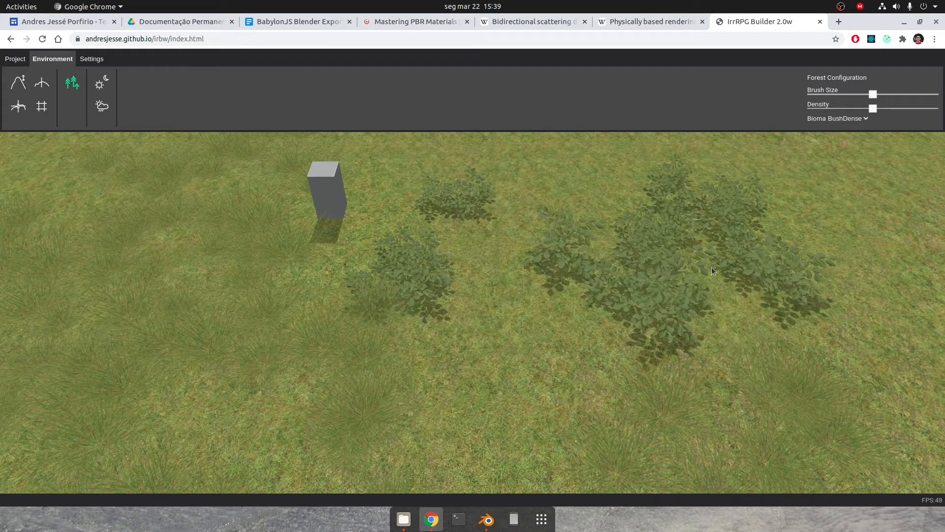
- Extend the bushes in a trail toward the near side of the terrain and erase the stray ones at its end
key(d)
key(s)
drag(698, 261, 598, 361)
ctrl+click(657, 348)
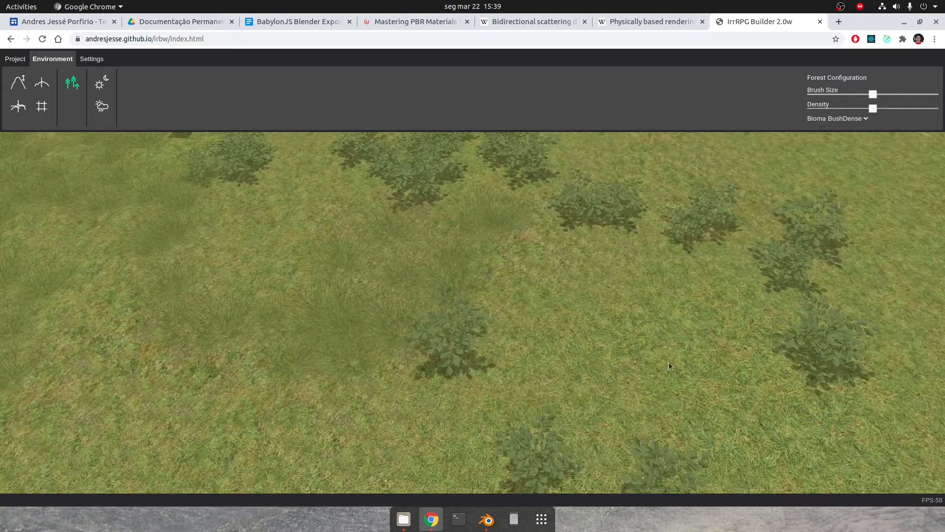
ctrl+click(500, 386)
- Switch the bioma to Tree1 and plant a cluster of trees just behind the bushes
click(839, 119)
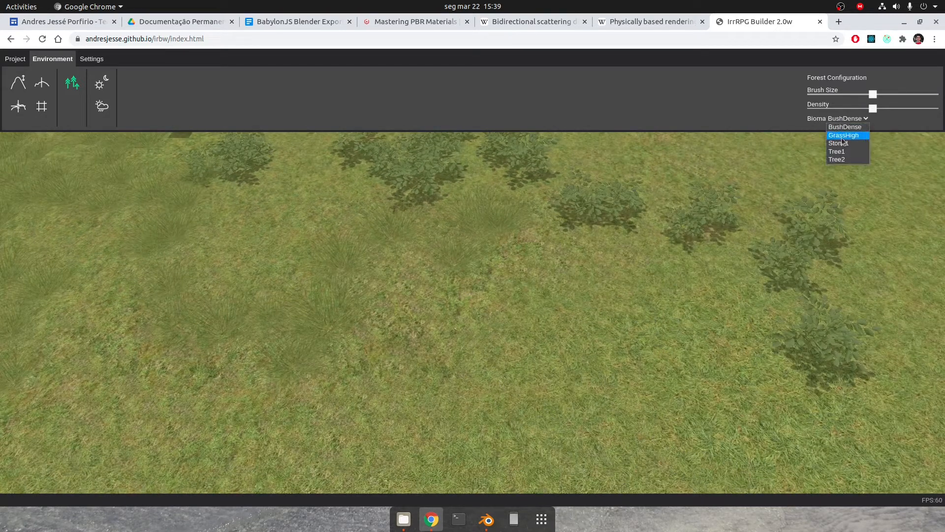
click(837, 151)
click(620, 320)
ctrl+click(611, 323)
key(w)
click(706, 208)
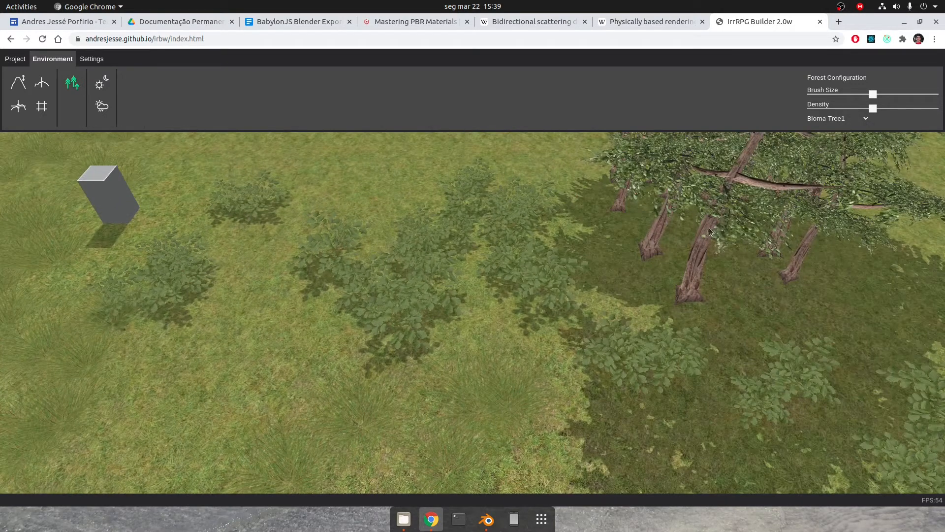
- Plant two more Tree1 clusters on the open grass behind the grey block and the bushes
key(s)
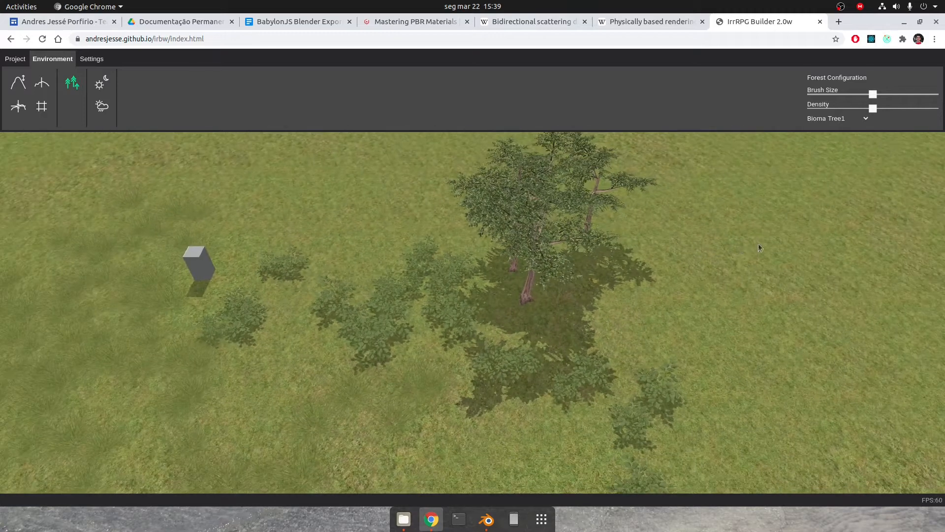
key(a)
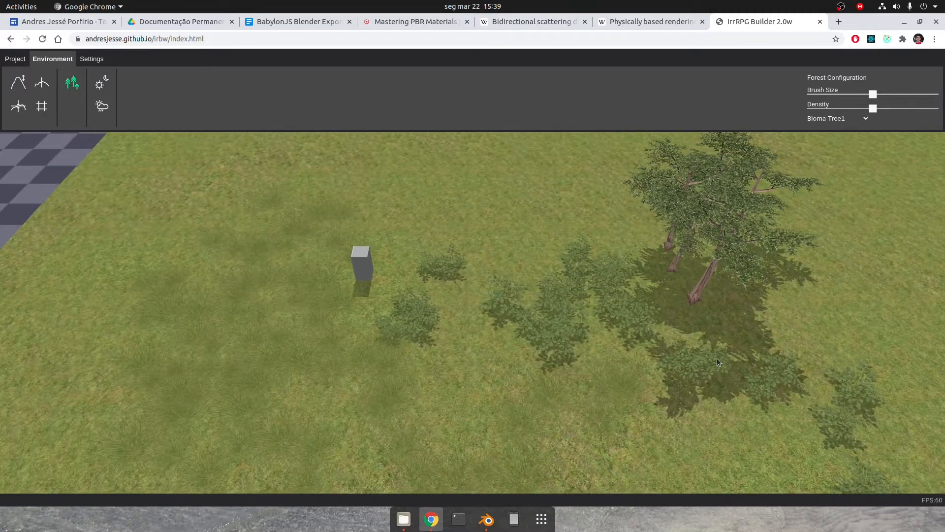
key(w)
key(a)
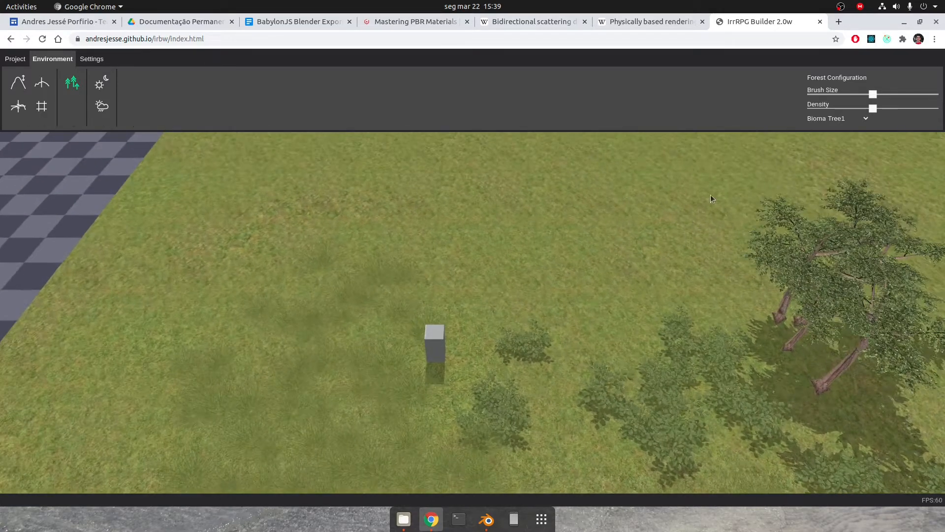
click(503, 232)
click(628, 245)
ctrl+click(559, 243)
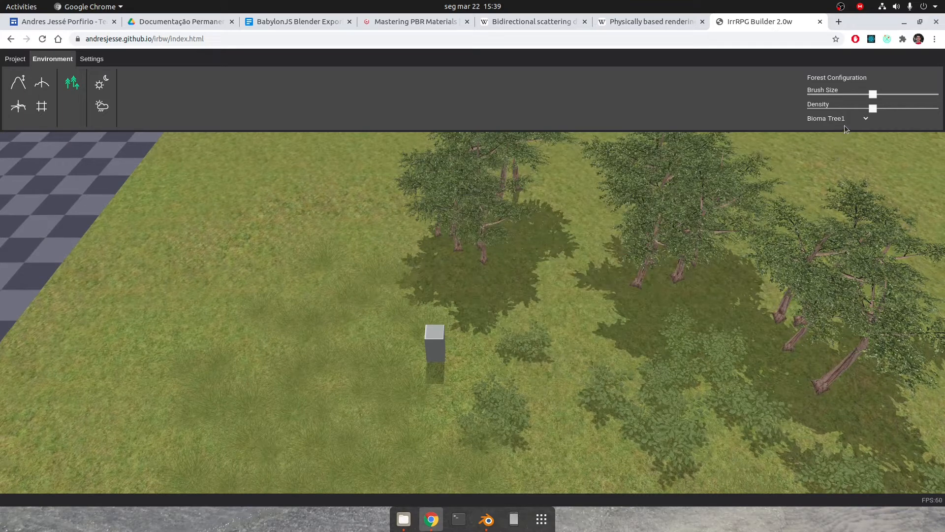
- Switch the bioma to Tree2 and plant lighter green trees in the gaps between the Tree1 clusters
click(843, 119)
click(844, 163)
click(539, 235)
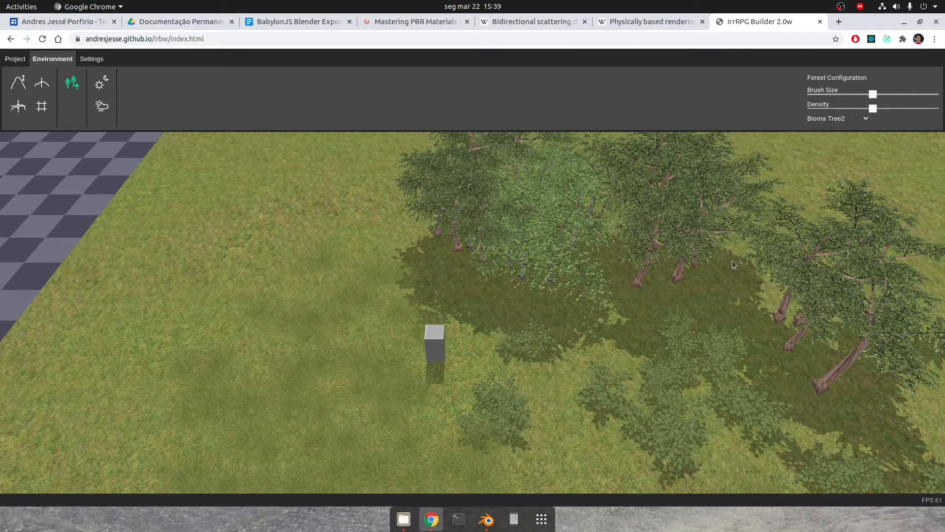
click(761, 250)
- Examine the mixed forest up close and from farther away
key(d)
key(a)
key(s)
key(w)
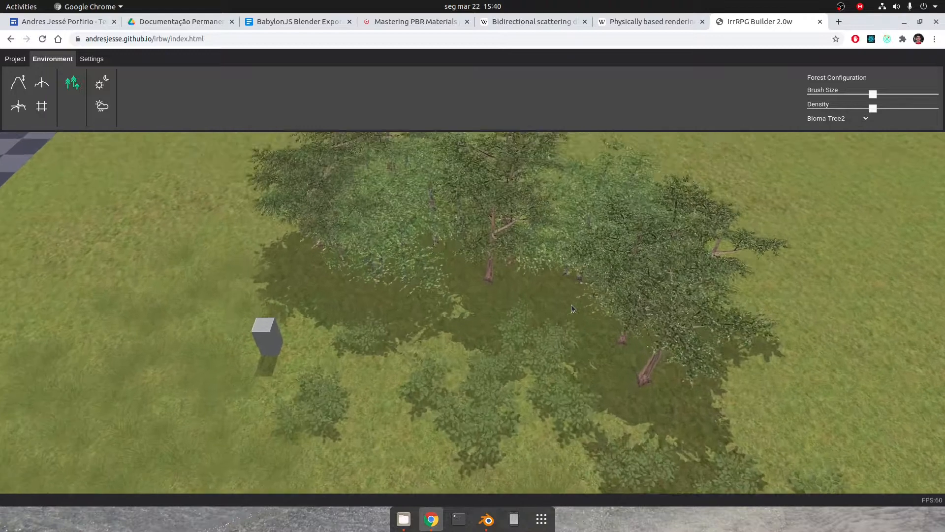
scroll(571, 304, down, 3)
key(a)
key(d)
key(s)
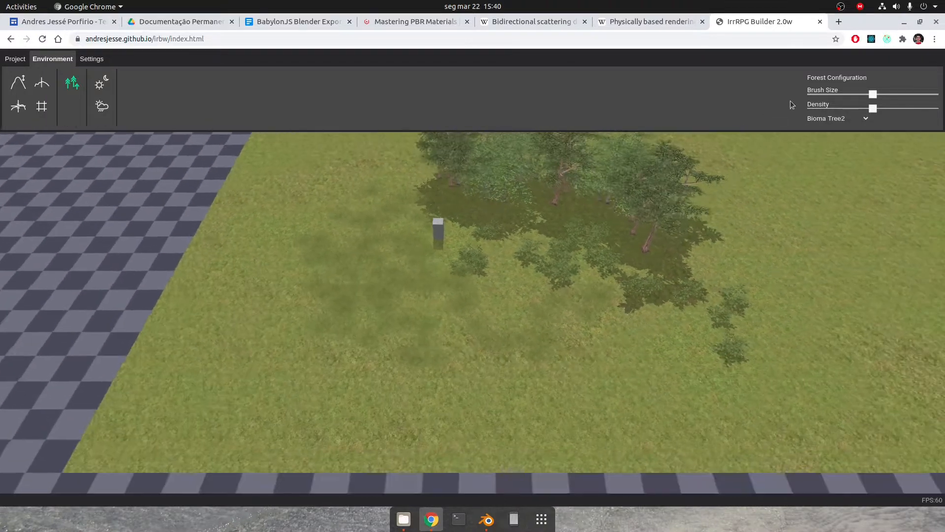
key(w)
- Set the bioma to Stone1, raise the density to maximum and reduce the brush size
click(854, 119)
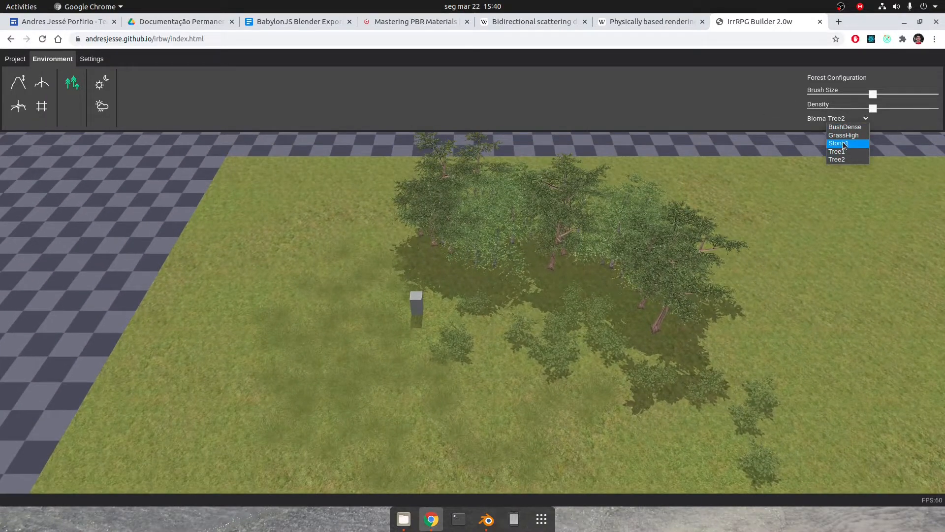
click(847, 143)
click(851, 118)
click(847, 143)
drag(872, 108, 938, 108)
drag(873, 96, 830, 94)
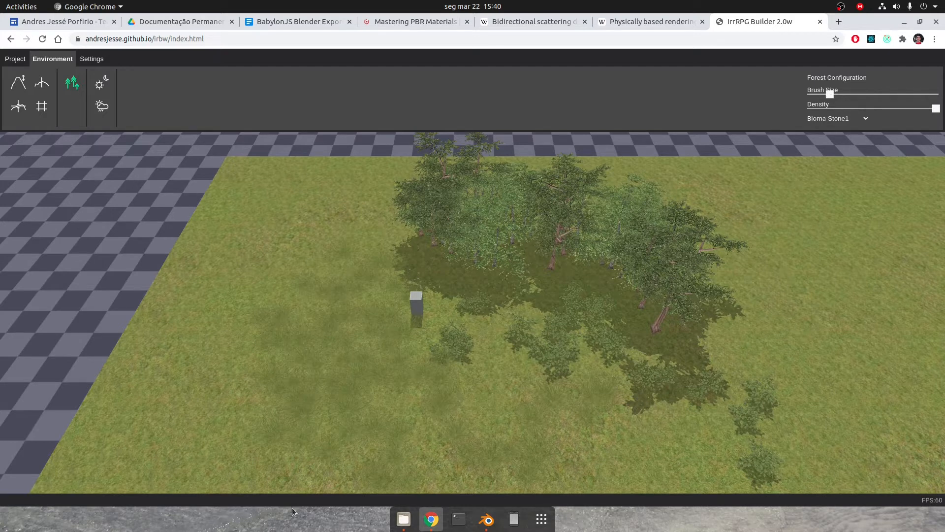
- Scatter four small stone clusters on the open grass around the forest and bushes
key(d)
key(s)
click(462, 406)
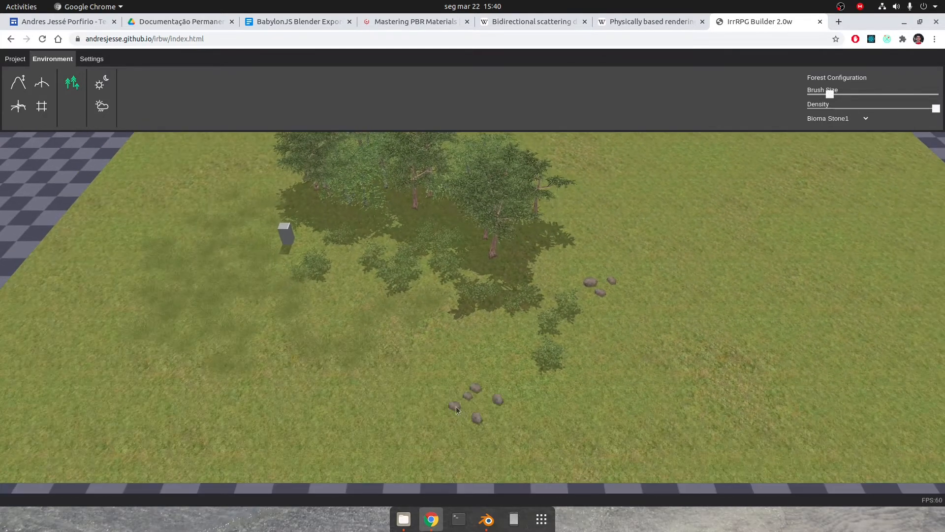
key(a)
click(121, 270)
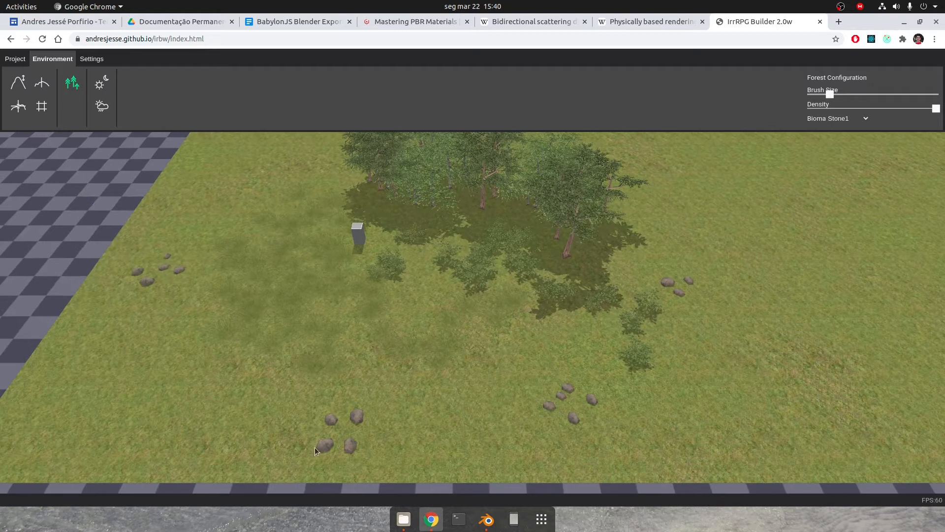
- Switch the bioma to GrassHigh and paint more tall grass in the open area in front of the bushes
click(848, 119)
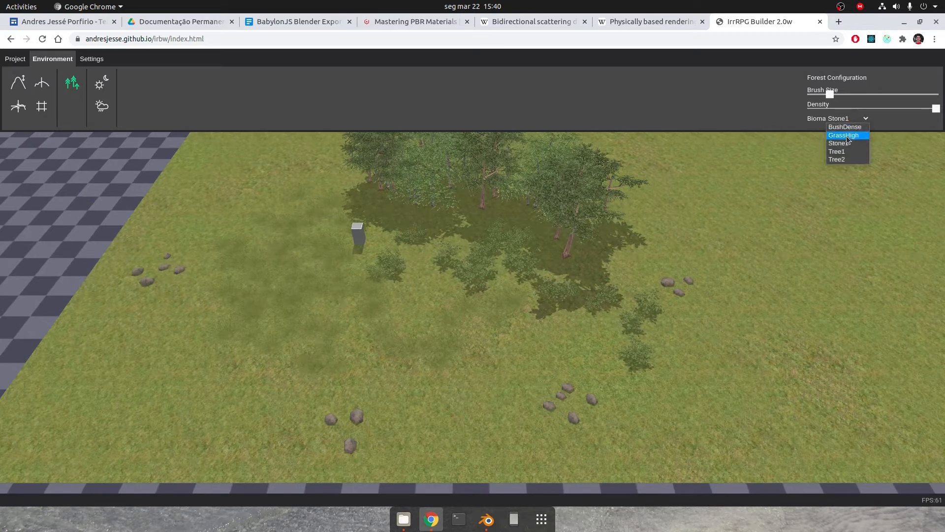
click(845, 135)
mouse_move(464, 404)
mouse_down()
mouse_move(413, 366)
mouse_move(462, 367)
mouse_up()
scroll(486, 398, down, 5)
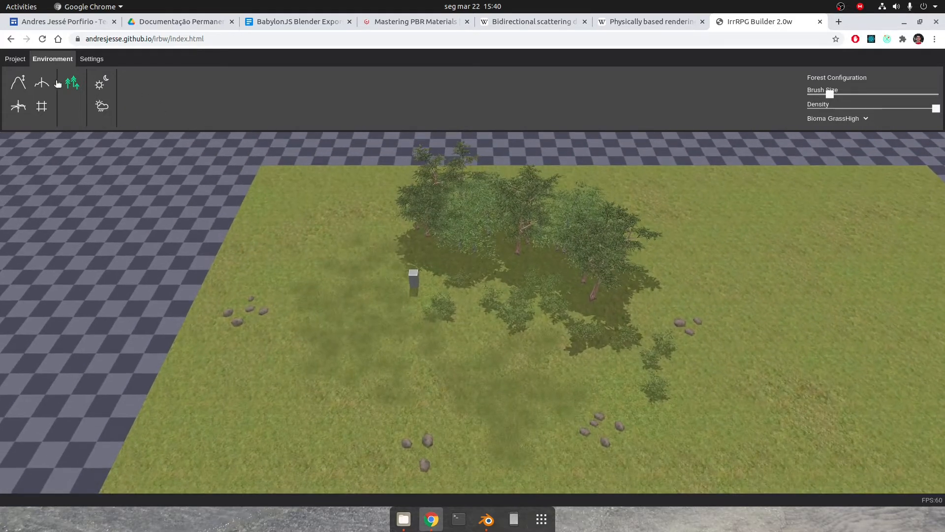
- Sculpt the terrain into a rocky hill on each side of the forest and two ponds near the front edge
click(18, 82)
mouse_move(349, 213)
mouse_down()
mouse_move(289, 236)
mouse_move(361, 213)
mouse_move(319, 229)
mouse_up()
mouse_move(677, 279)
mouse_down()
mouse_move(683, 268)
mouse_move(725, 292)
mouse_move(753, 323)
mouse_move(746, 310)
mouse_move(704, 302)
mouse_move(720, 326)
mouse_move(710, 455)
mouse_move(771, 399)
mouse_move(672, 467)
mouse_up()
drag(666, 430, 658, 428)
mouse_move(676, 407)
right_down()
mouse_move(673, 373)
mouse_move(316, 388)
right_up()
mouse_move(315, 388)
mouse_down()
mouse_move(231, 463)
mouse_move(202, 424)
mouse_move(274, 450)
mouse_move(223, 372)
mouse_move(273, 406)
mouse_move(240, 363)
mouse_up()
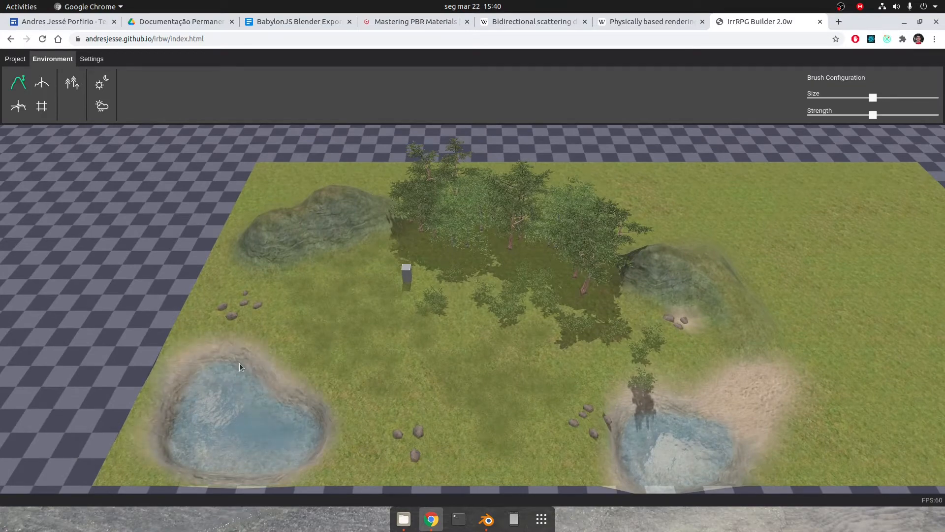
- Examine the hills and forest up close, and return to the forest brush to check its available biomas
scroll(444, 377, up, 4)
scroll(445, 377, up, 4)
right_drag(469, 337, 354, 301)
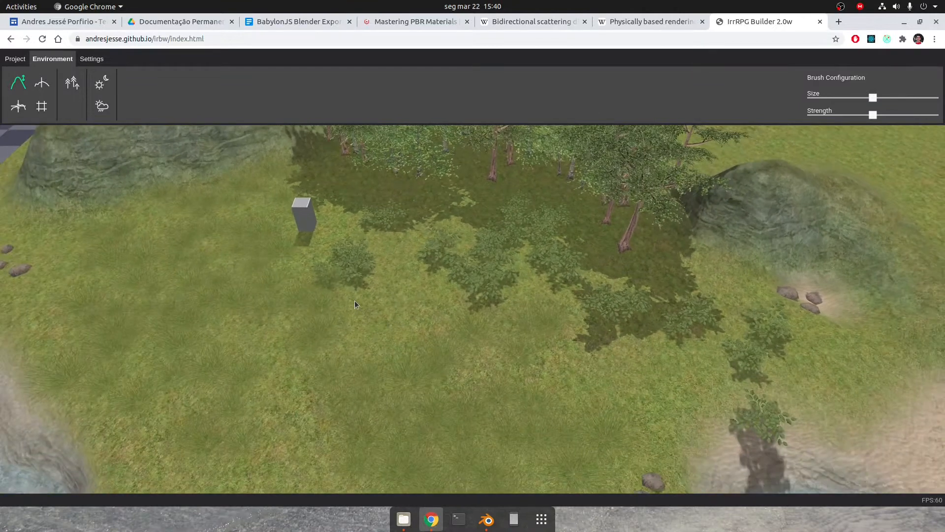
right_drag(705, 288, 600, 343)
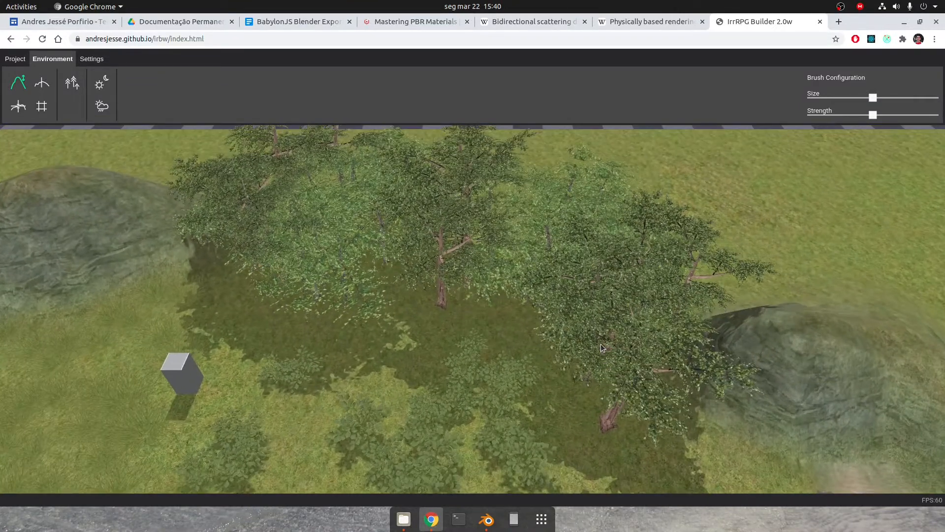
click(72, 83)
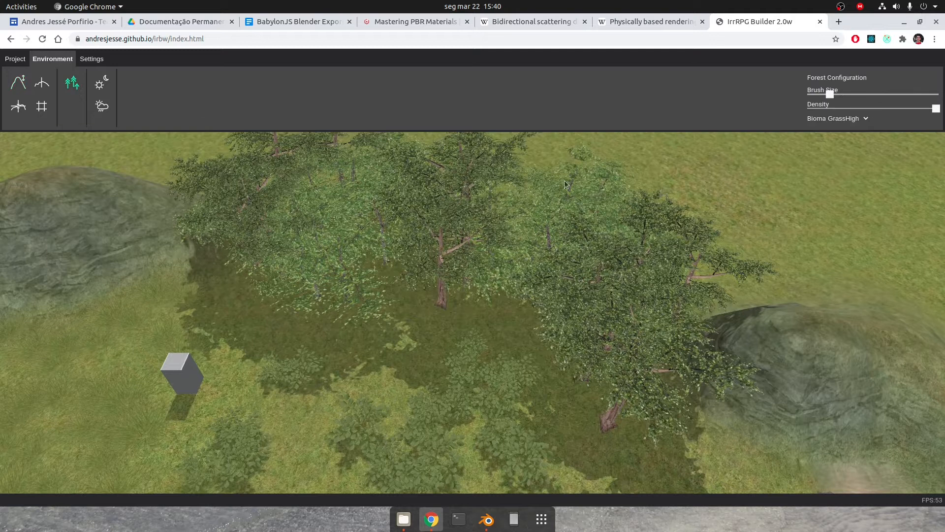
click(837, 119)
click(740, 108)
- Switch to Blender to inspect the BushDense model and its Leaves material, and return to the browser scene
click(486, 520)
middle_drag(503, 126, 413, 119)
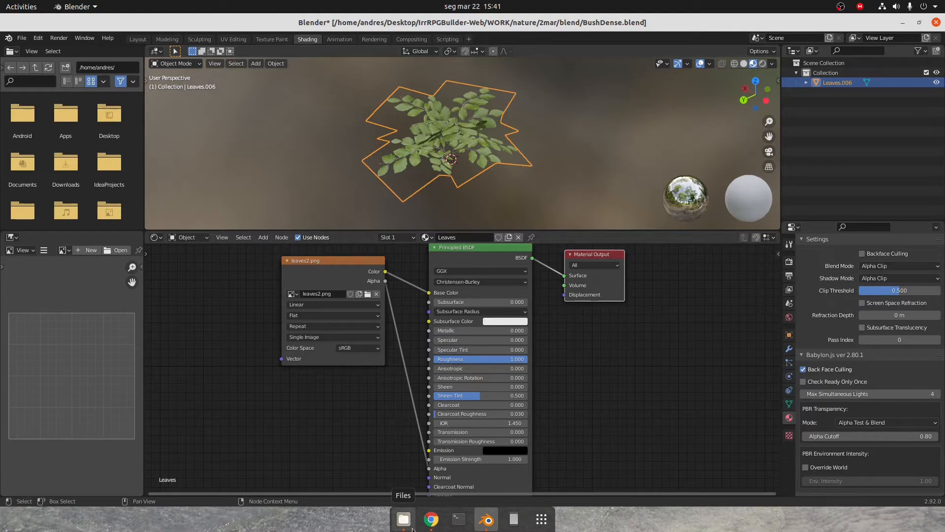
click(430, 521)
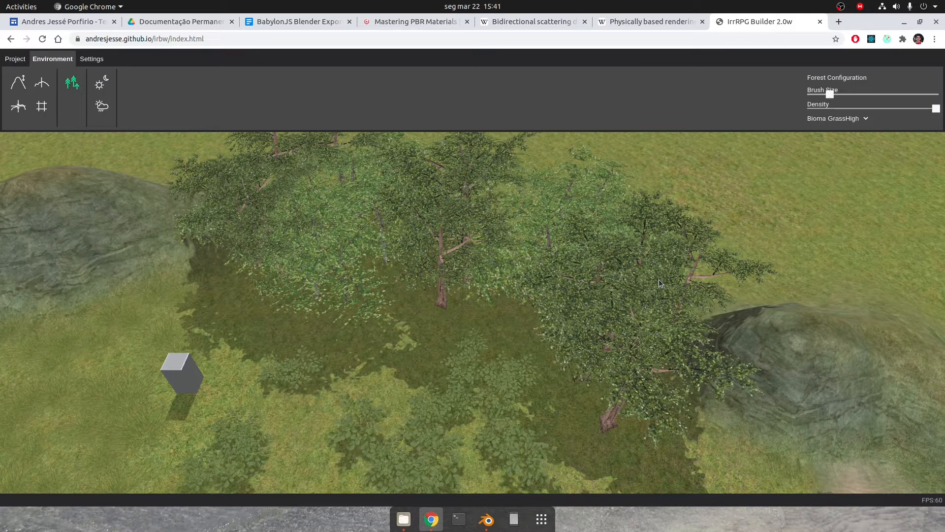
- Switch to Blender and find the Babylon.js ver 2.80.1 export option for the bush model
click(487, 519)
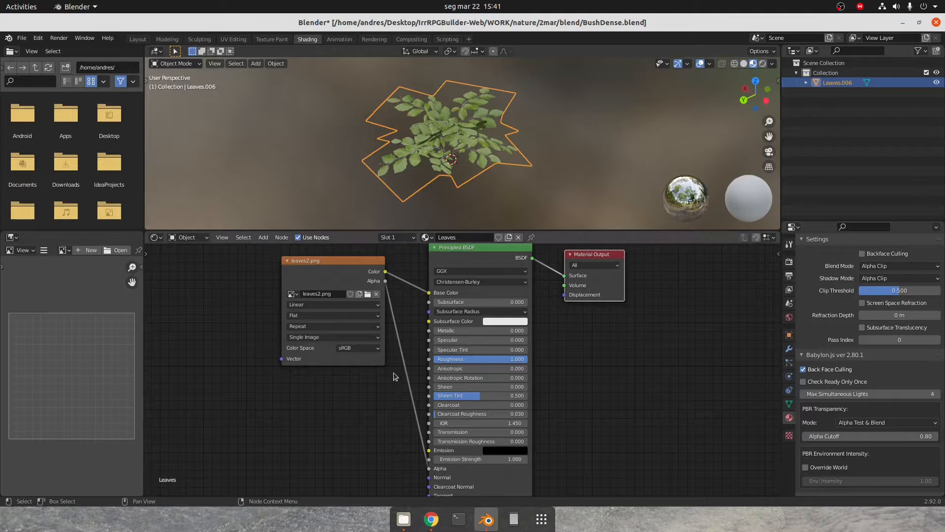
click(21, 37)
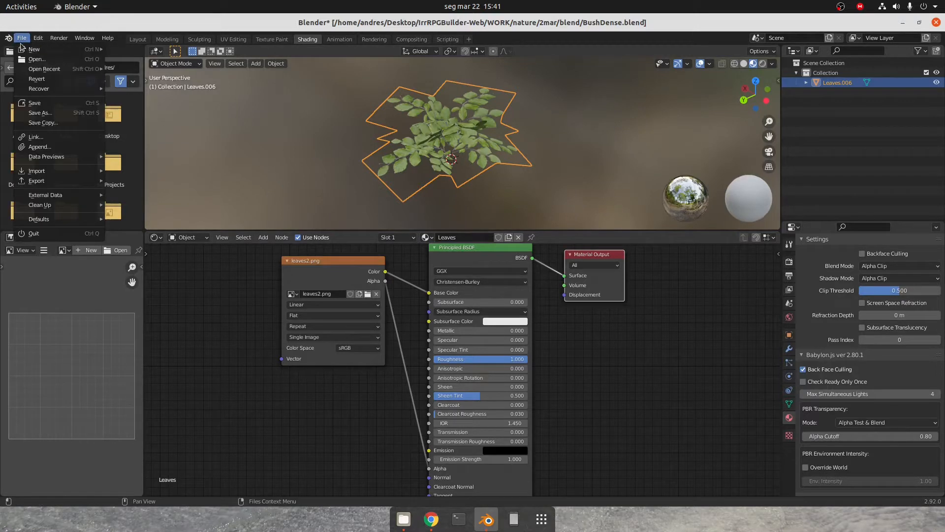
mouse_move(47, 184)
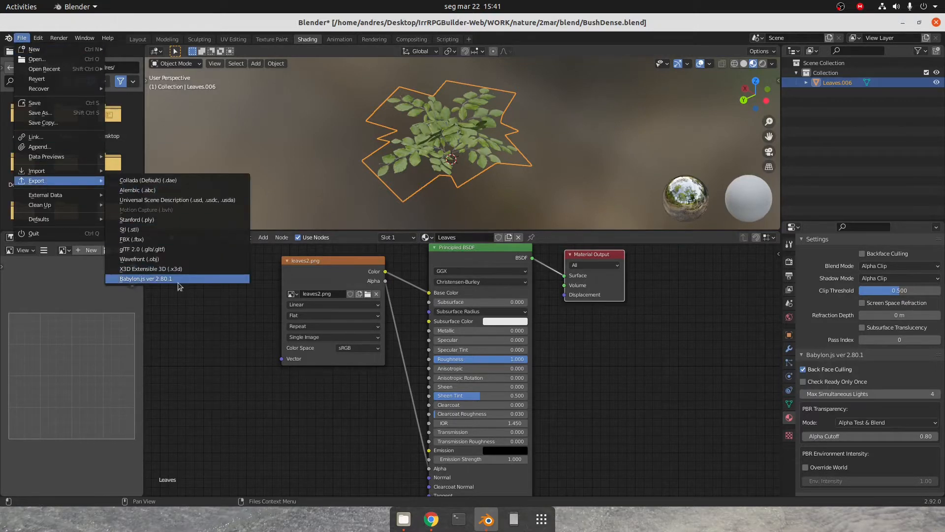
click(146, 279)
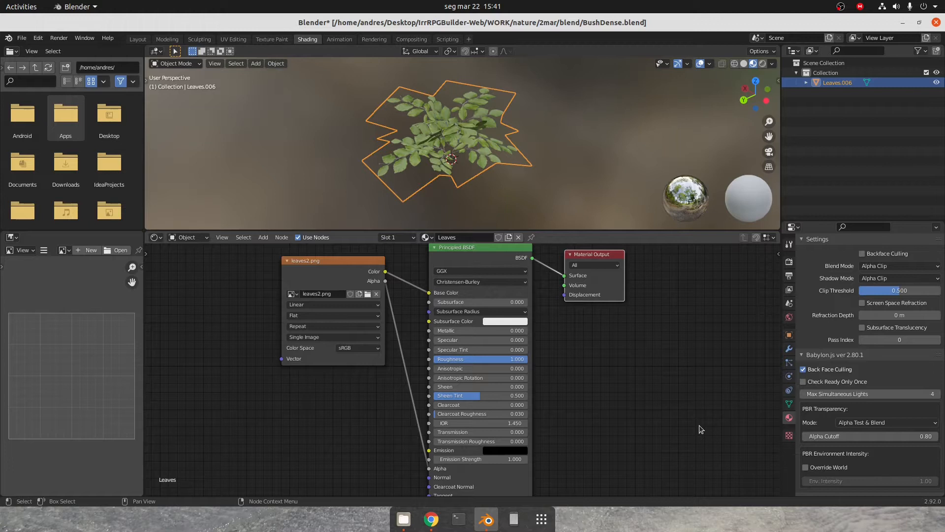
- Switch to the IrrRPG Builder scene in Chrome and examine the forest, hills, bushes, stones and ponds from several positions
click(431, 519)
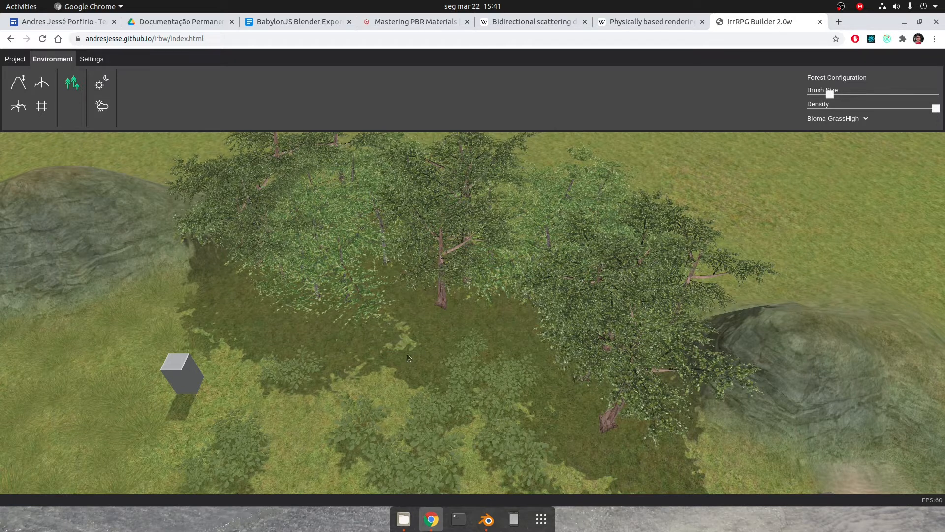
right_drag(785, 234, 768, 237)
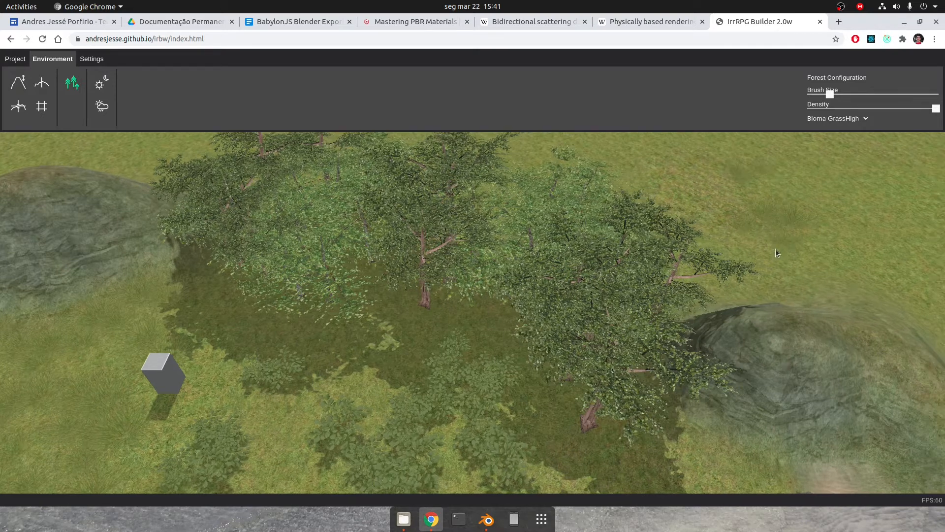
right_drag(455, 433, 401, 323)
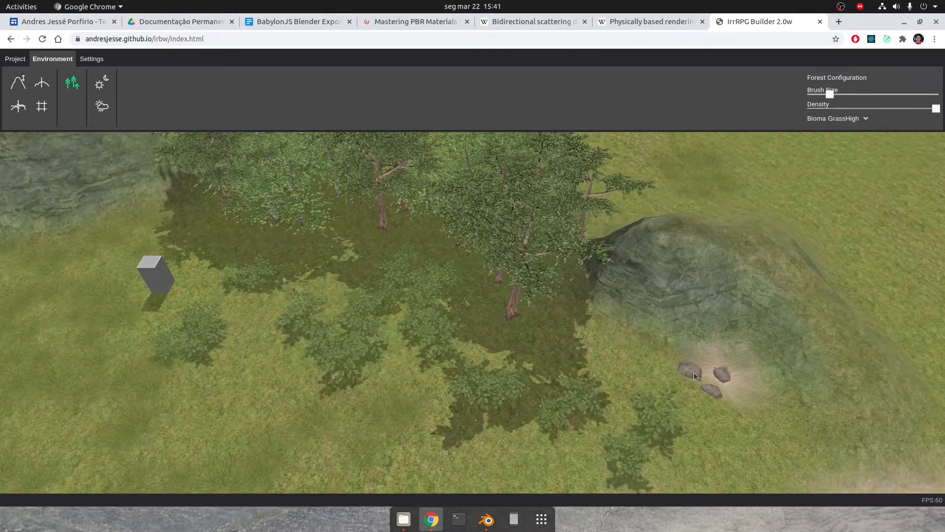
right_drag(356, 191, 600, 335)
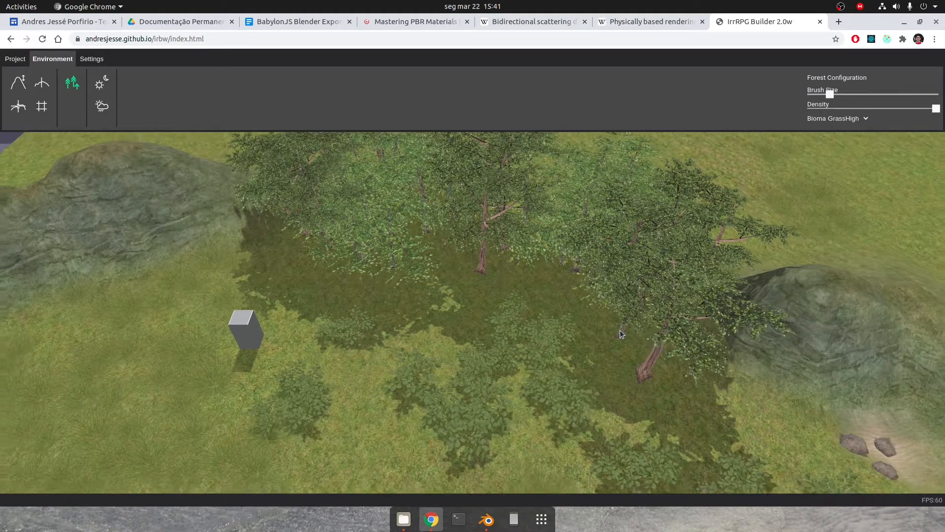
key(s)
key(w)
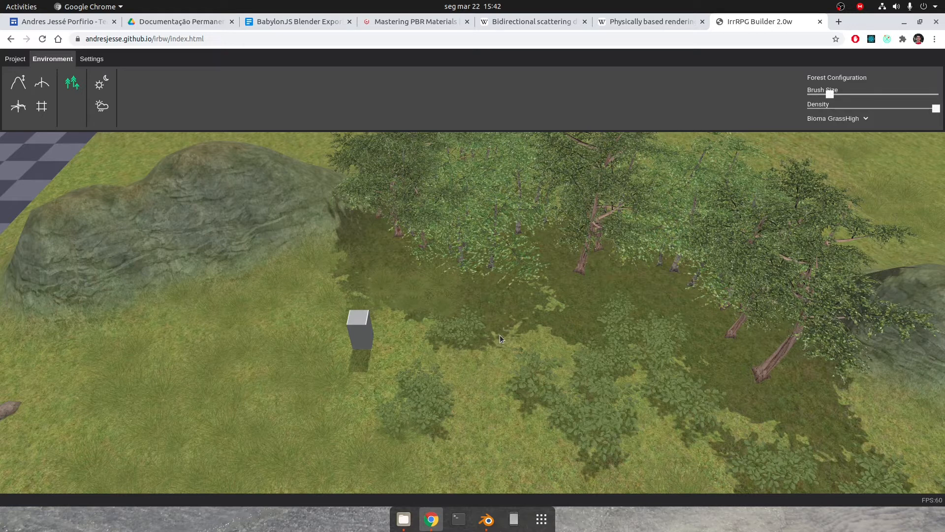
key(a)
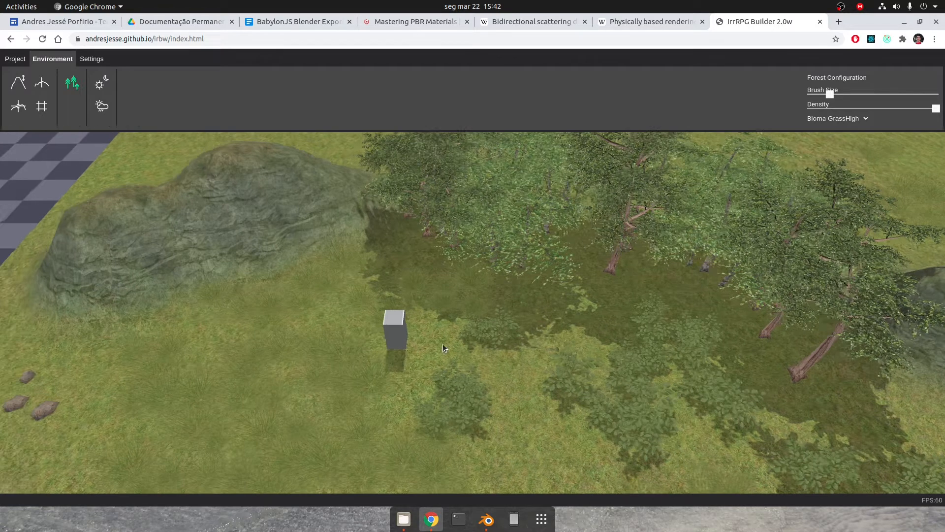
key(s)
key(d)
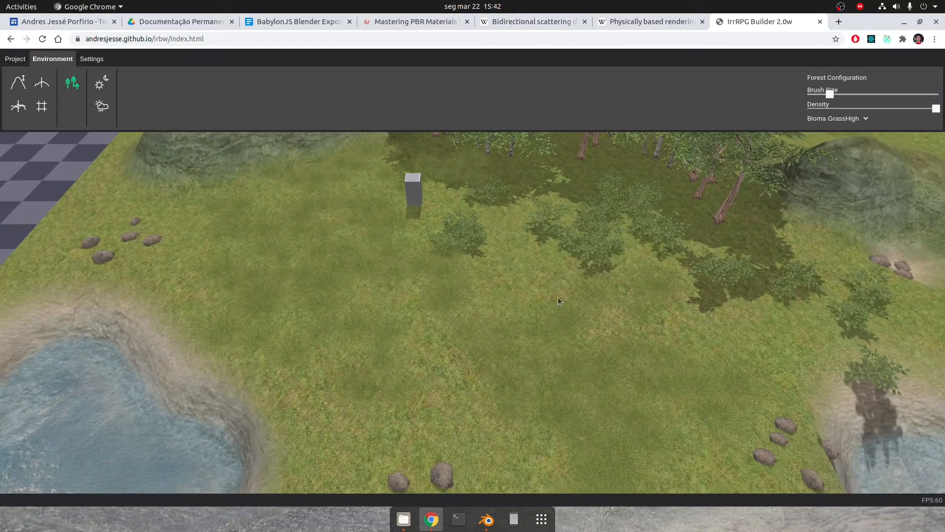
key(d)
key(s)
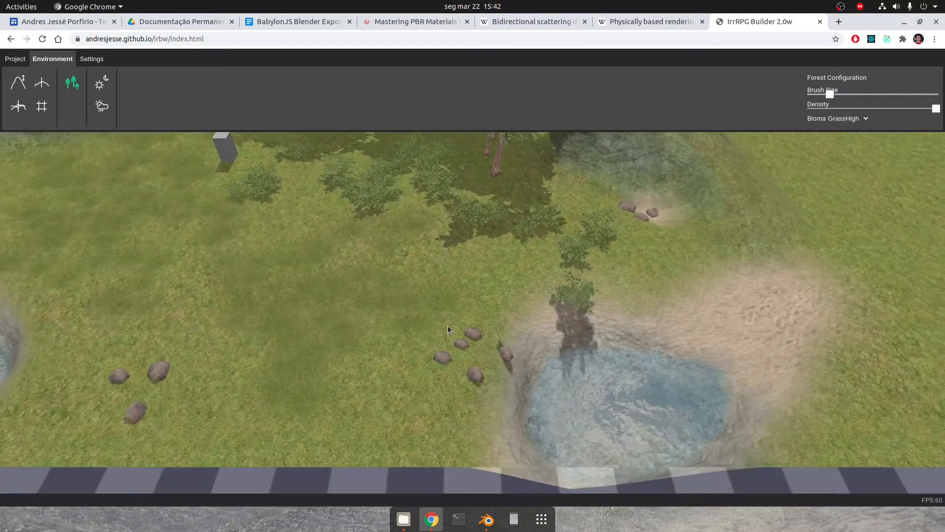
key(w)
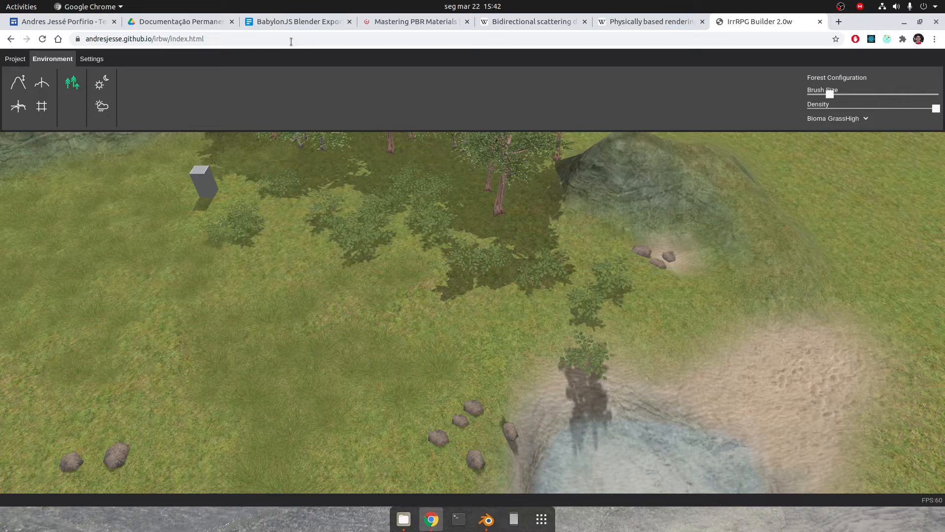
- Look through the BabylonJS Blender Exporter Config document, the PBR reference pages and the Documentação Permanente folder, glancing at the Blender material
click(294, 22)
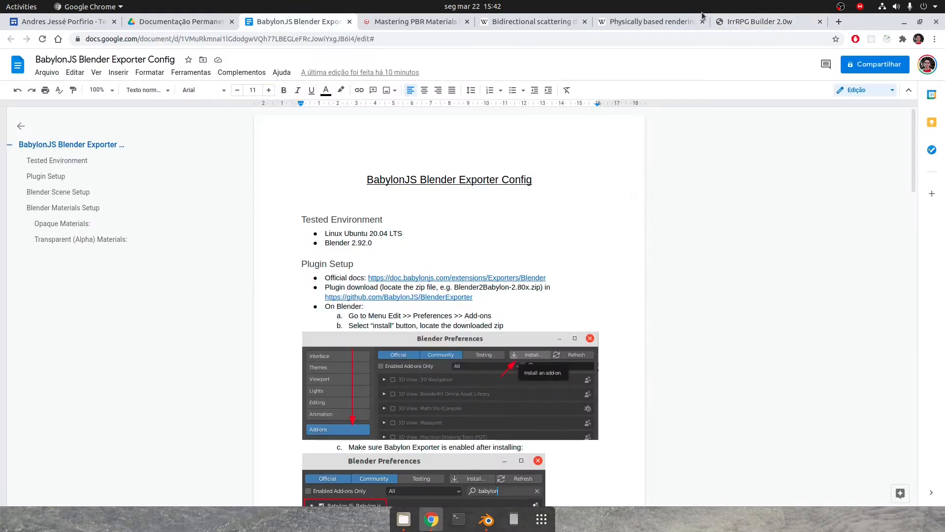
click(615, 21)
click(531, 21)
click(414, 21)
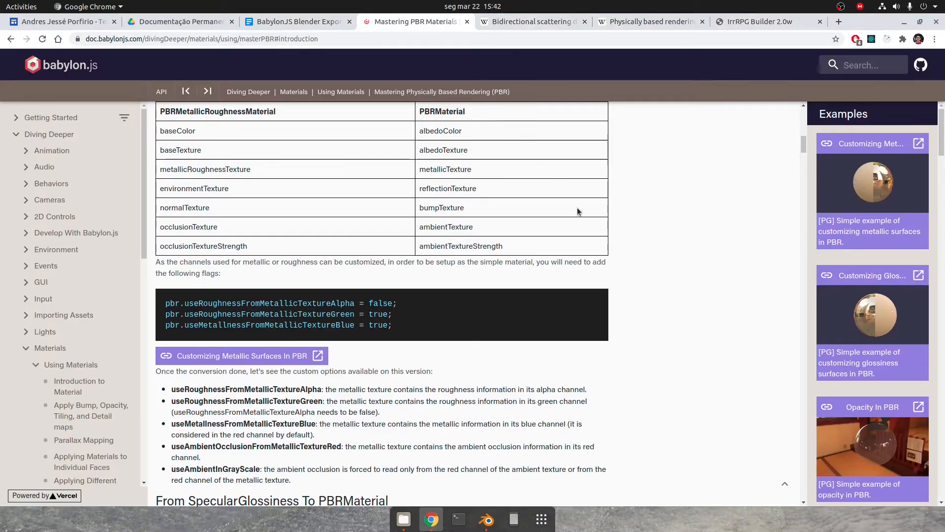
click(185, 22)
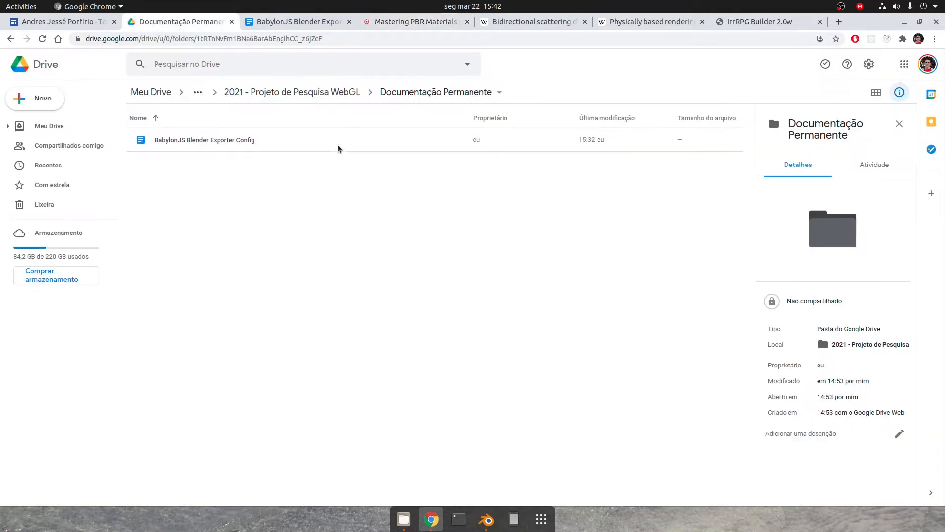
click(296, 22)
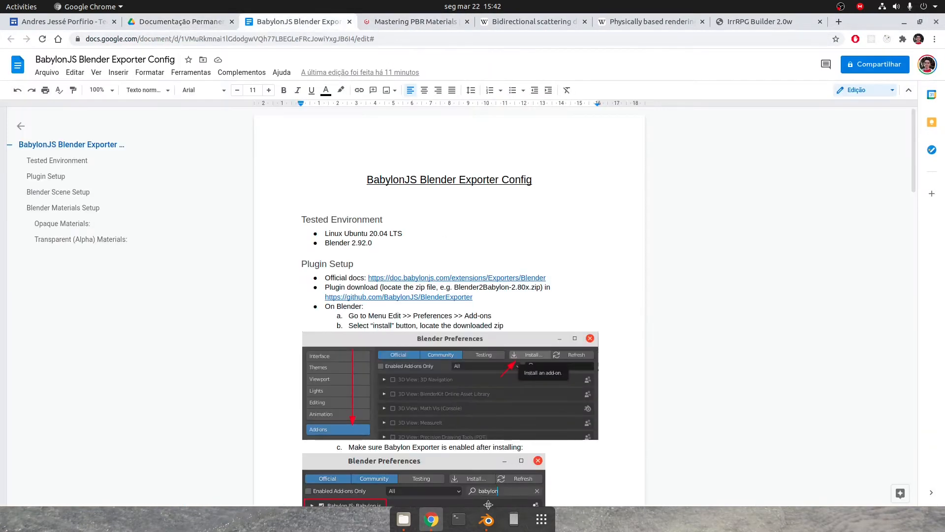
click(486, 520)
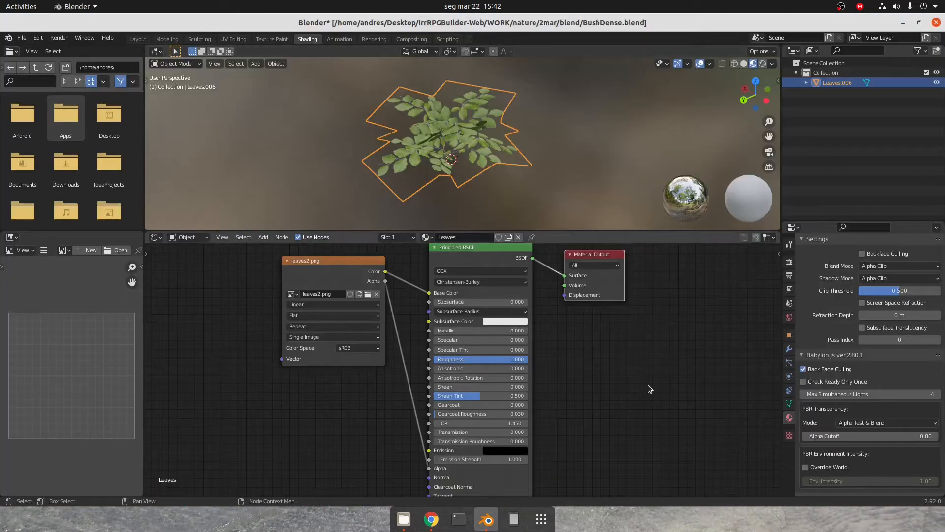
click(431, 520)
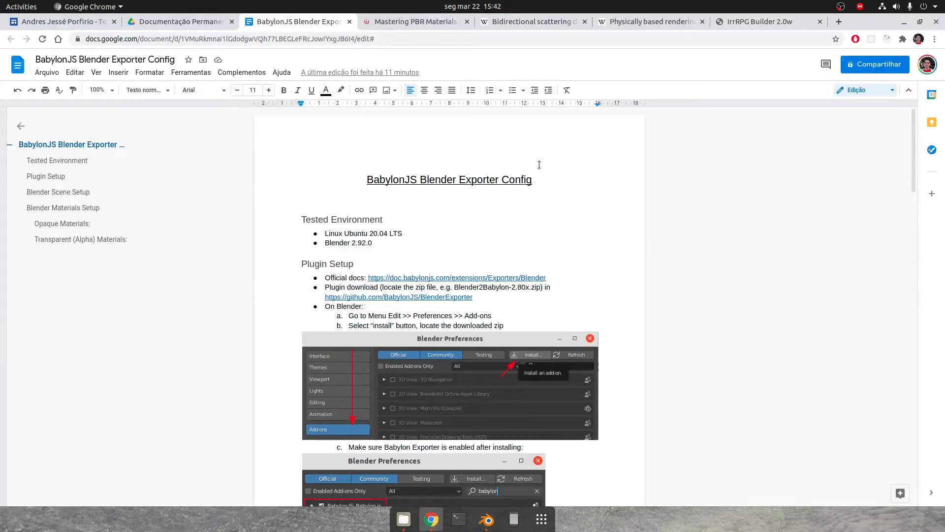
- Read the Introduction and the MetallicRoughness to PBRMaterial section of the Babylon.js Mastering PBR Materials page
click(414, 21)
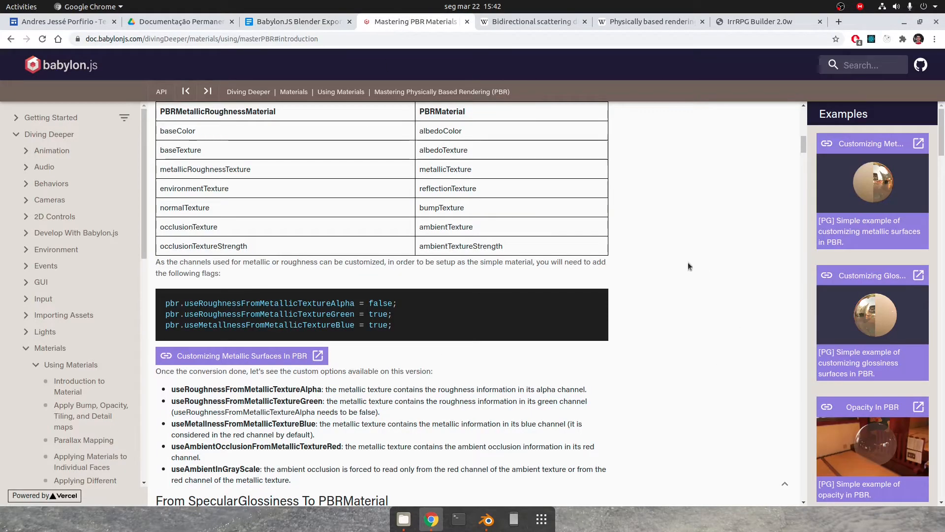
scroll(480, 371, up, 15)
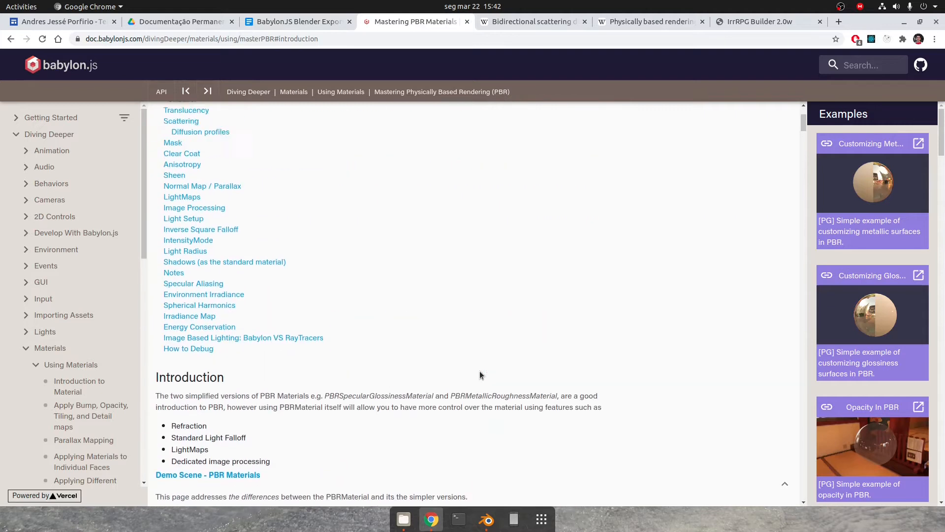
scroll(432, 202, down, 10)
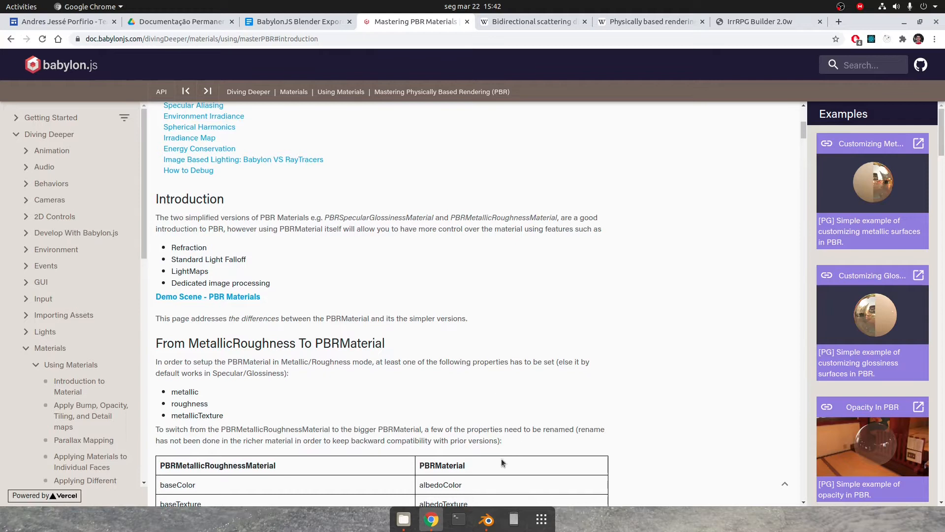
scroll(412, 312, down, 8)
scroll(394, 318, up, 7)
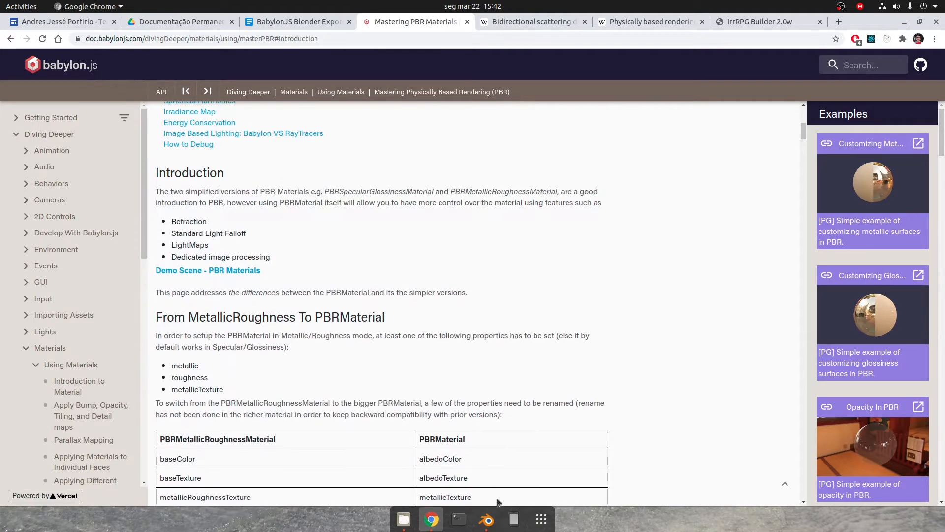
- Switch to Blender and inspect the bush mesh in the Modeling workspace, comparing Solid and Wireframe shading in Object Mode
click(486, 519)
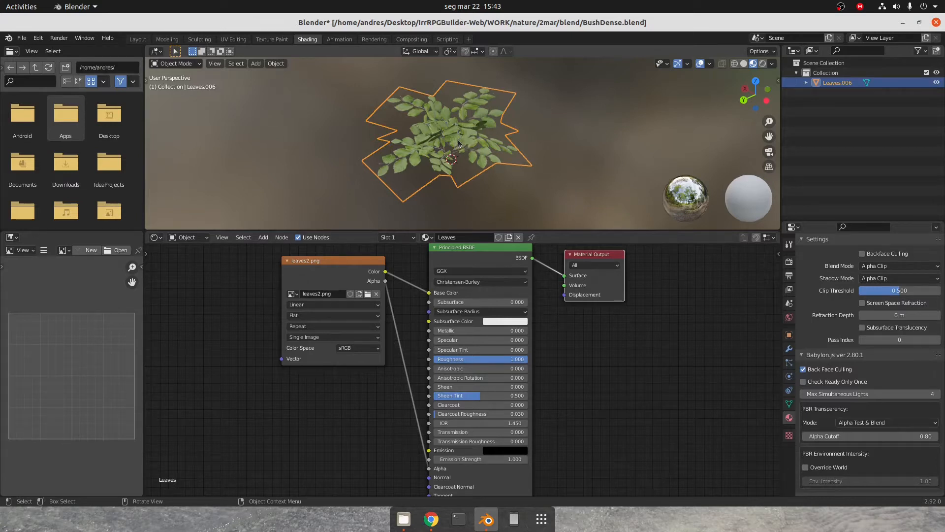
click(167, 39)
key(z)
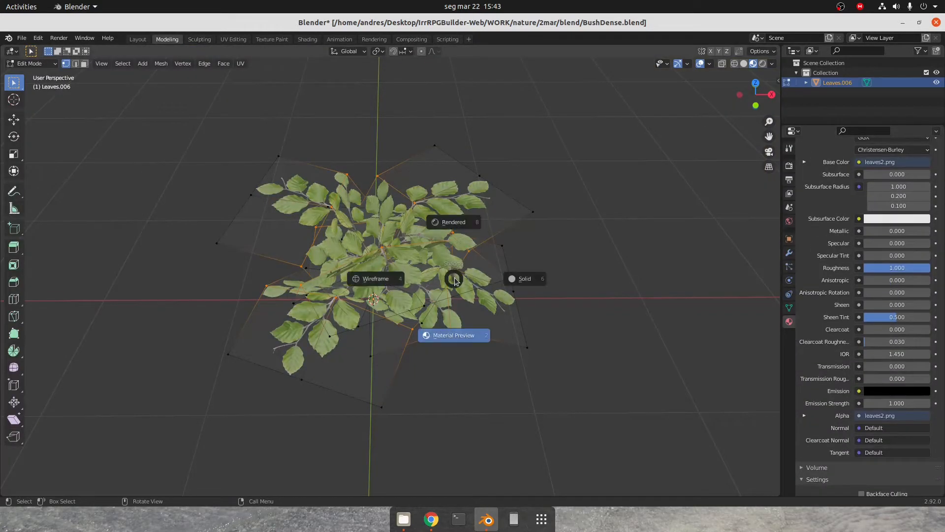
click(525, 278)
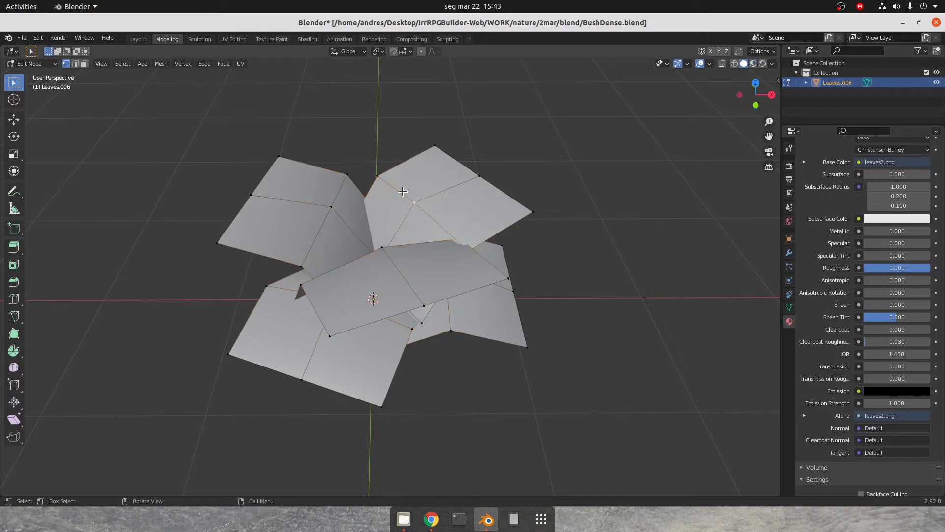
key(Tab)
mouse_move(440, 294)
middle_down()
mouse_move(459, 294)
mouse_move(420, 297)
middle_up()
key(z)
click(417, 295)
key(z)
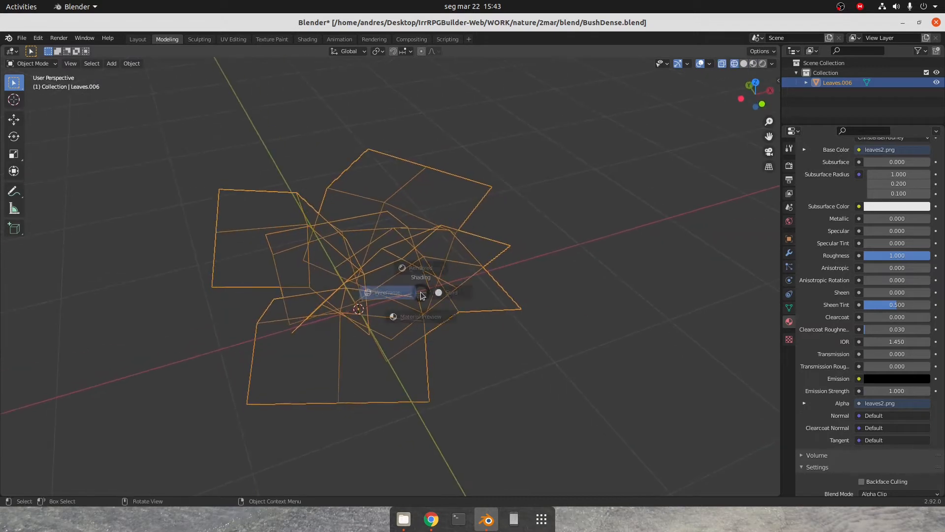
click(474, 296)
middle_drag(451, 261, 347, 241)
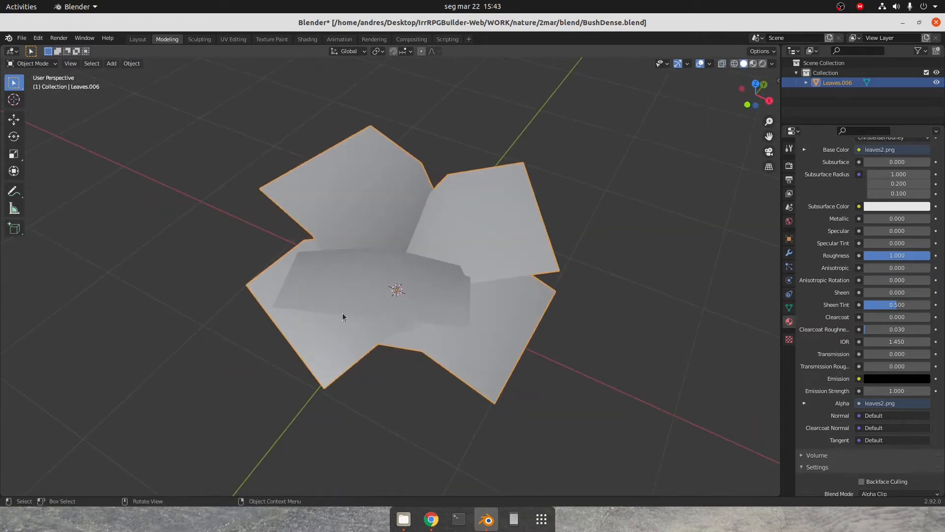
- Try to move one vertex on the edge of the bush's central leaf plane in Edit Mode
right_click(370, 282)
click(371, 283)
key(Tab)
click(388, 248)
key(g)
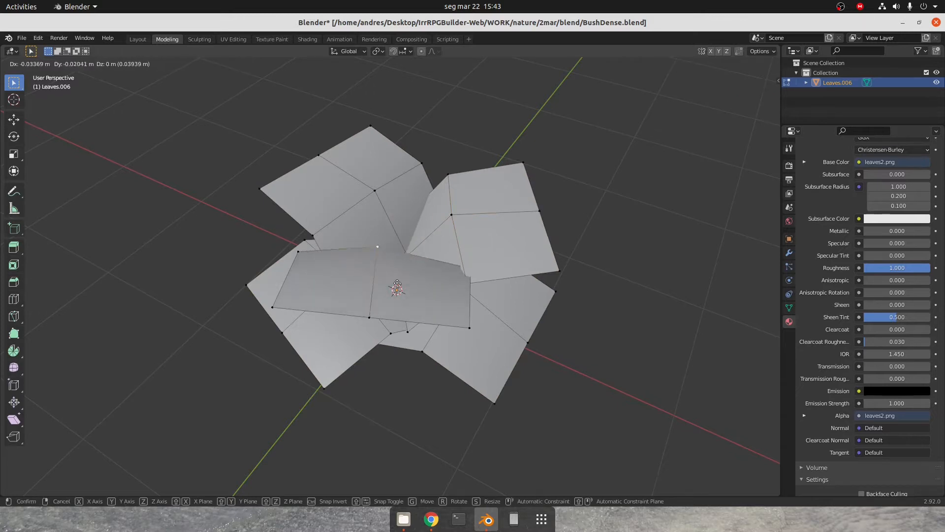
right_click(397, 284)
middle_drag(493, 283, 469, 332)
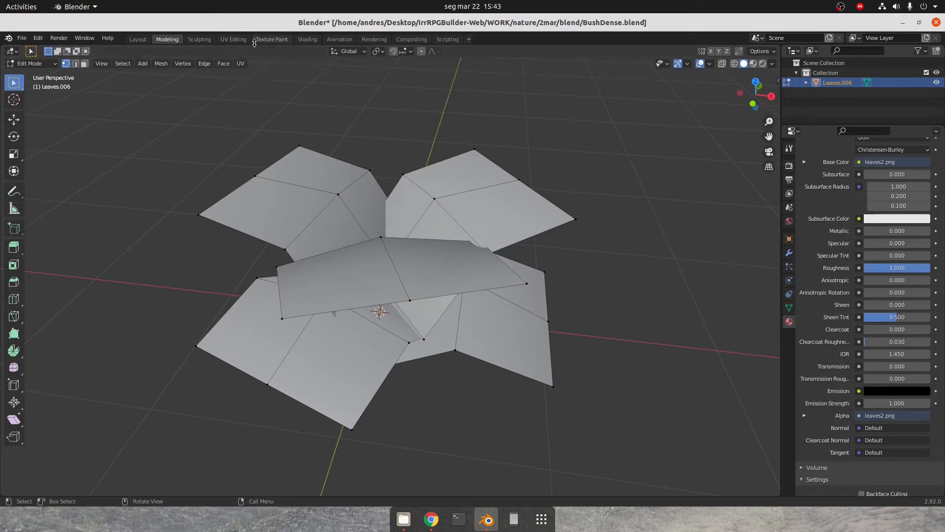
- Open the bush in the UV Editing workspace and examine its UV layout over the leaves2.png texture
click(231, 40)
key(Tab)
key(Tab)
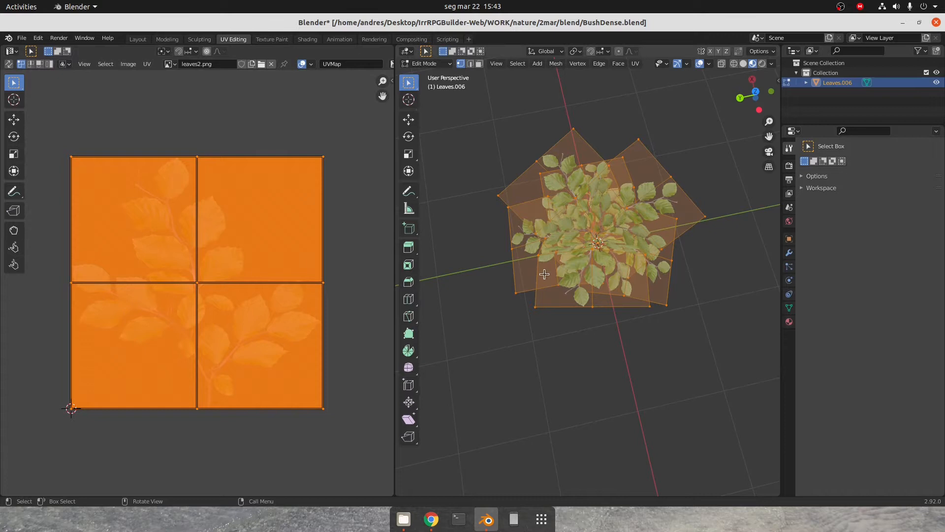
click(260, 284)
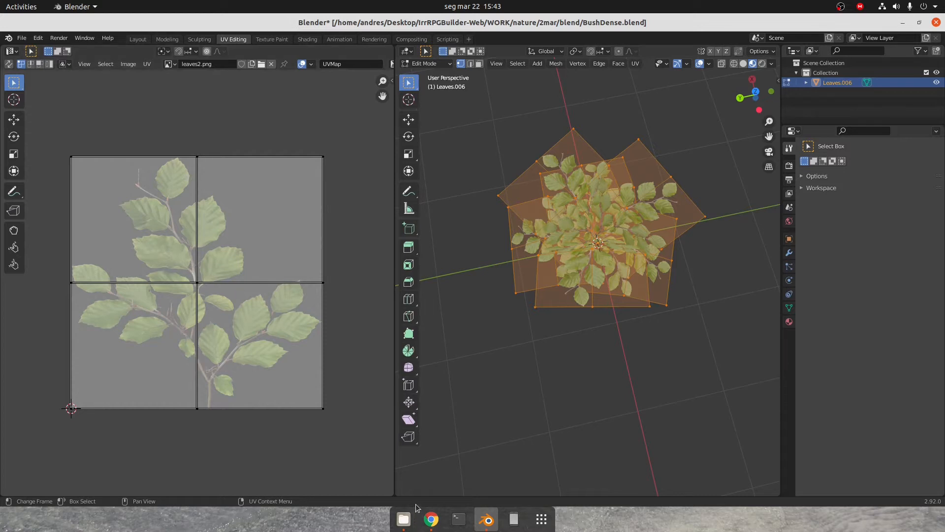
- Deselect the whole bush mesh and examine the leaves and transparent background of leaves2.png up close
key(alt+a)
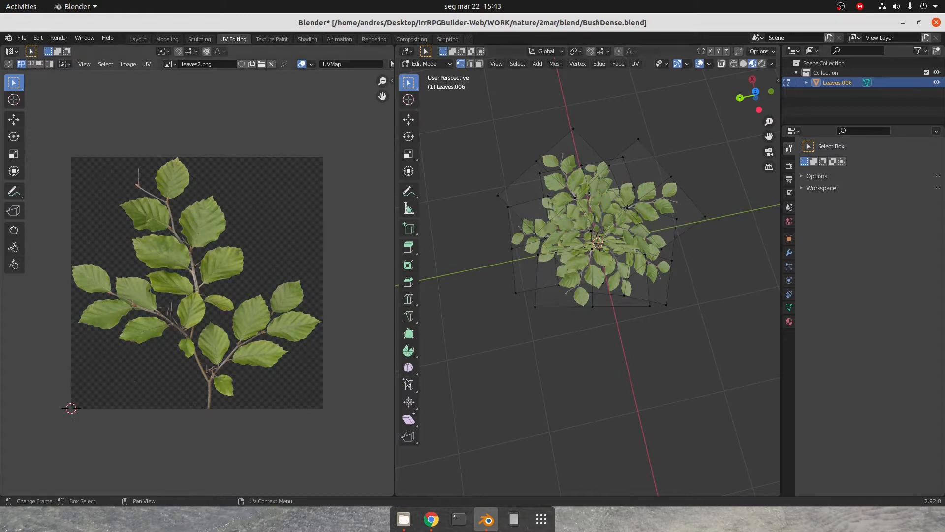
middle_drag(204, 274, 220, 248)
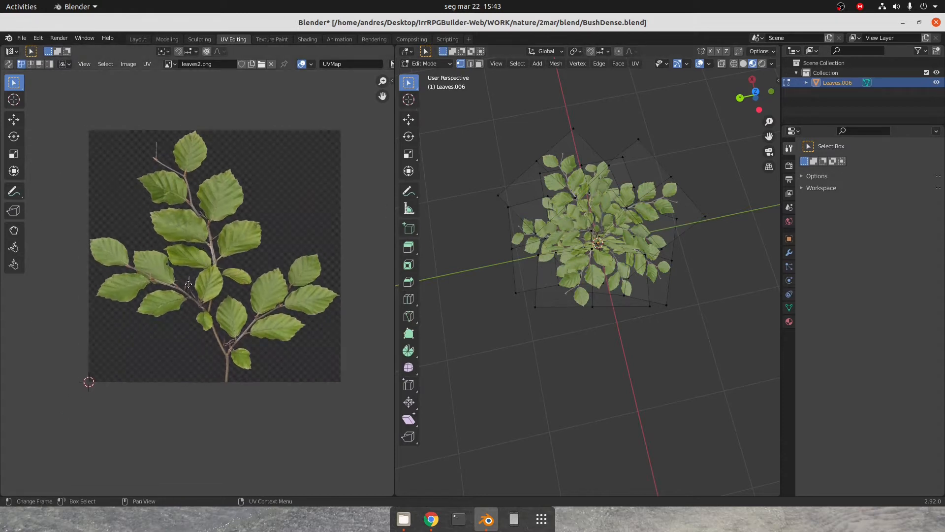
scroll(221, 248, up, 5)
scroll(221, 244, up, 2)
scroll(249, 237, down, 2)
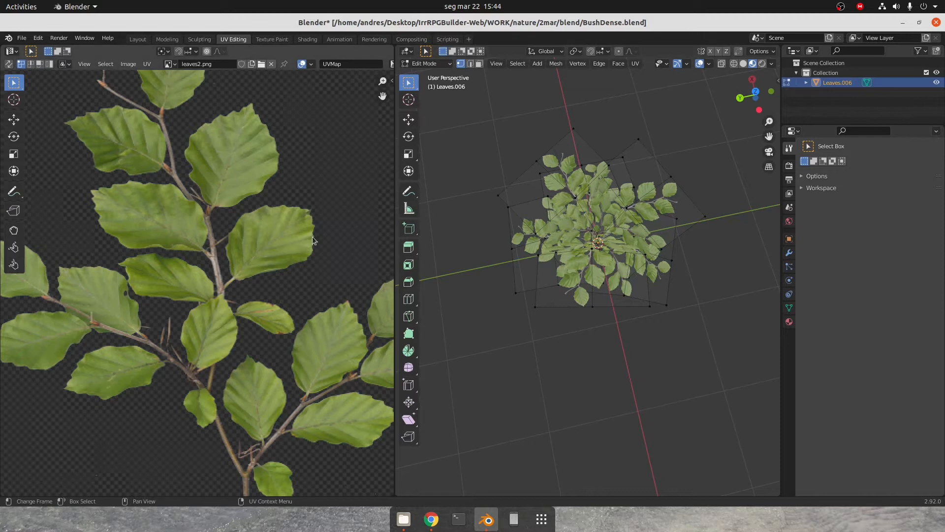
scroll(234, 245, down, 5)
- Select the whole mesh to compare its UVs with the texture, and return to Object Mode to examine the textured bush
key(a)
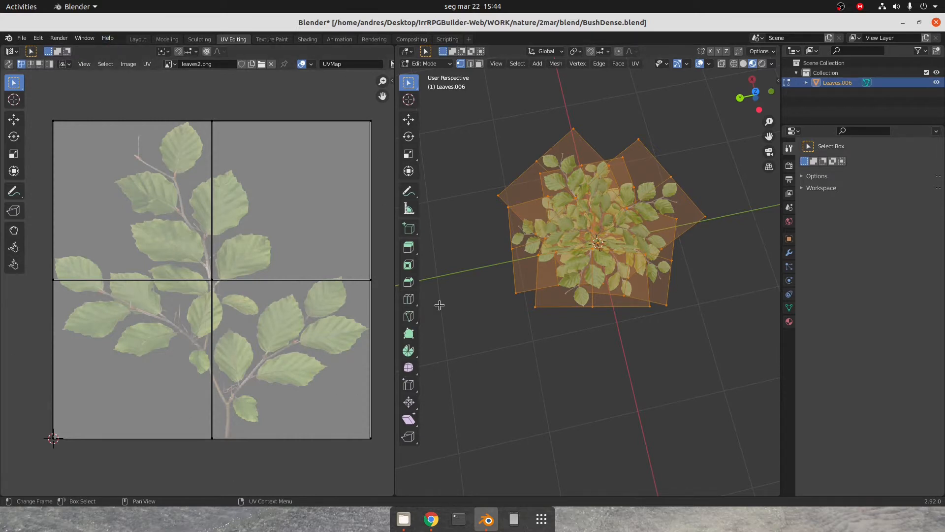
middle_drag(568, 221, 539, 266)
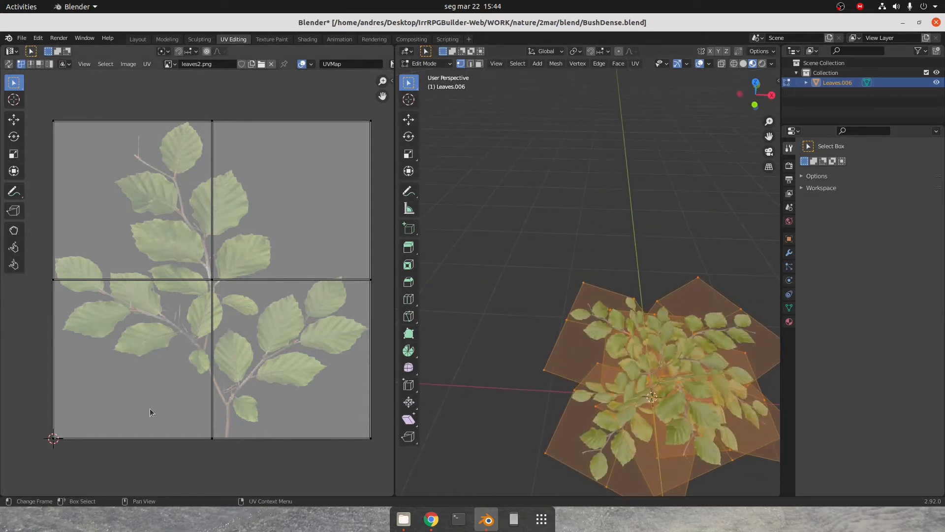
middle_drag(566, 409, 634, 226)
key(Tab)
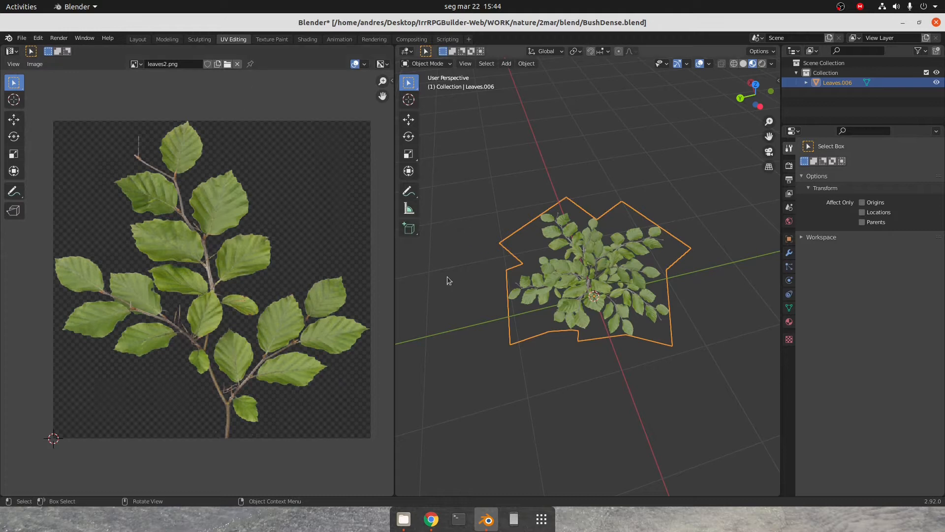
scroll(585, 293, up, 5)
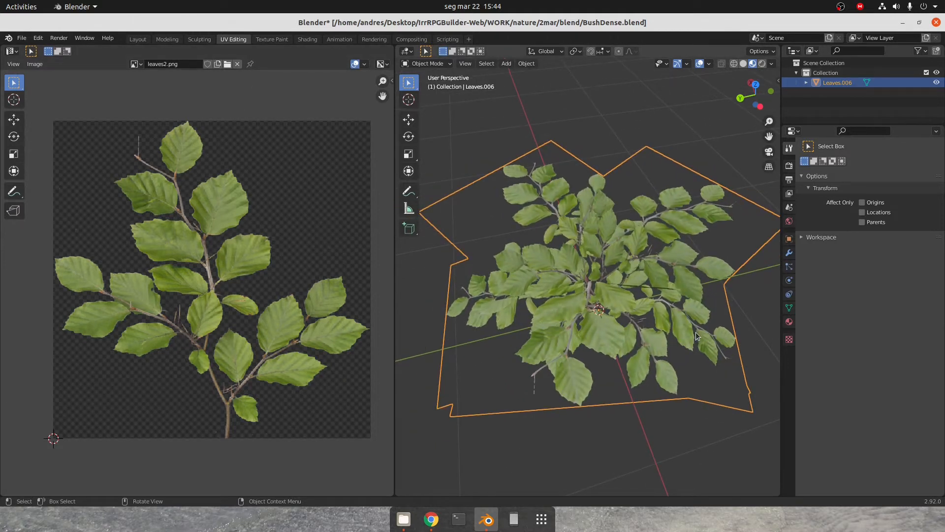
- Open the Leaves material's properties and examine its Principled BSDF surface and leaves2.png base color
mouse_move(661, 308)
middle_down()
mouse_move(603, 296)
mouse_move(672, 300)
middle_up()
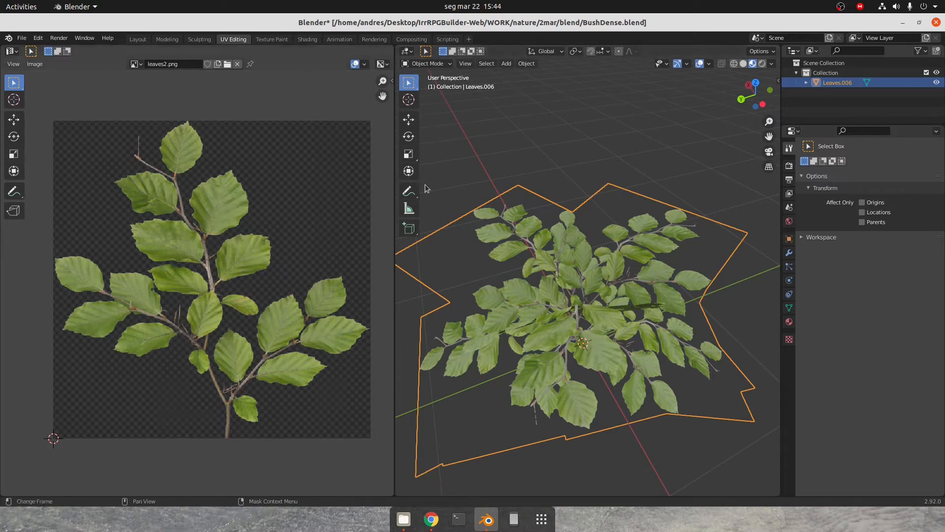
click(790, 323)
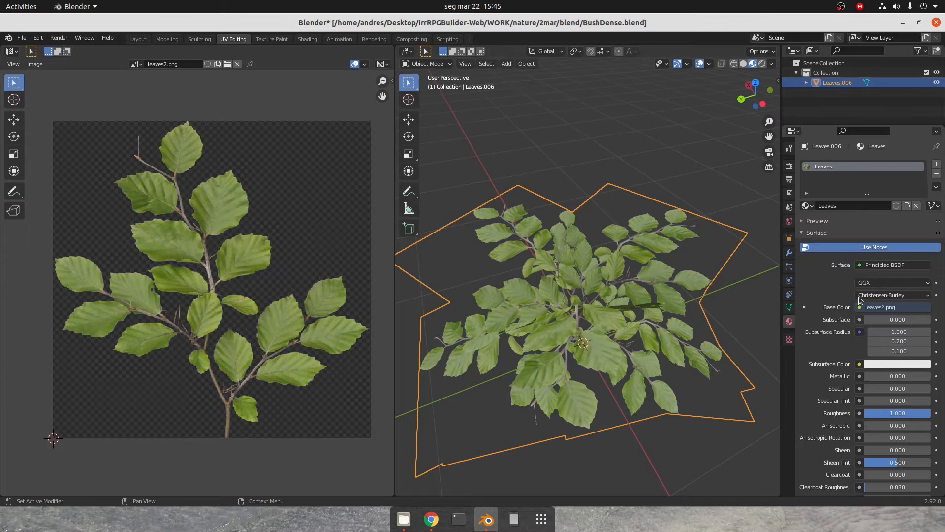
click(865, 265)
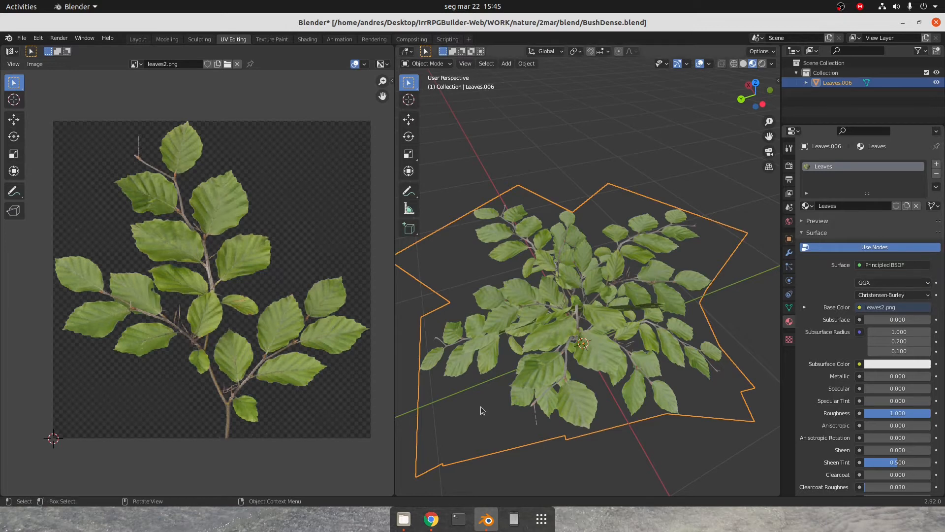
- Switch to Chrome and examine the Bidirectional scattering distribution function article on Wikipedia, highlighting its title
click(432, 520)
click(546, 28)
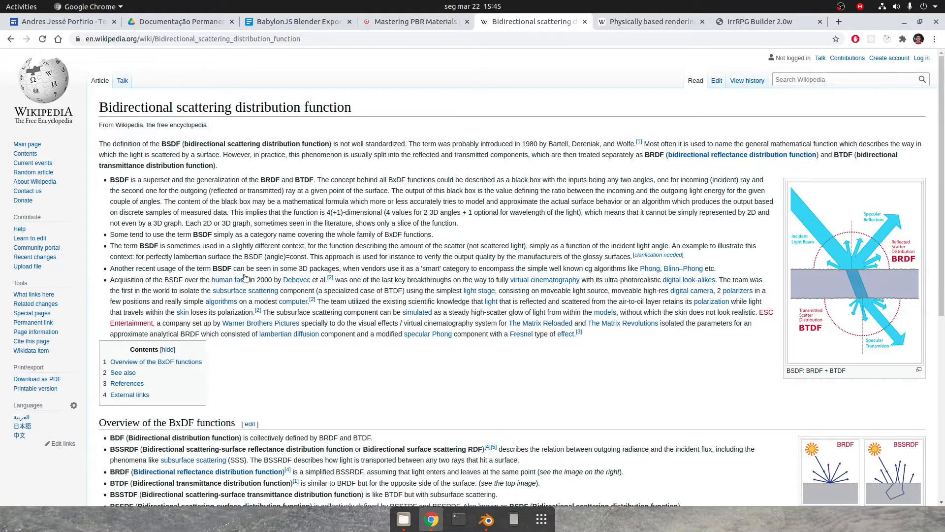
drag(475, 236, 114, 222)
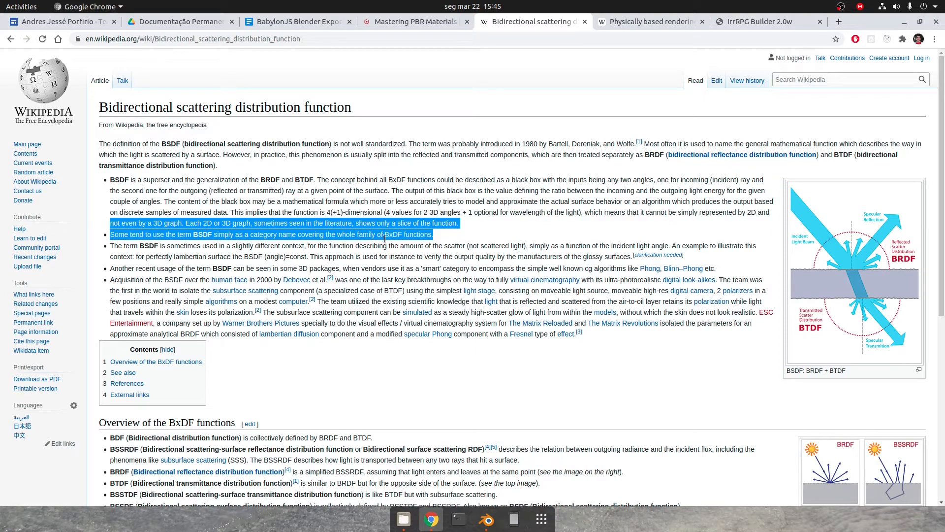
click(400, 242)
drag(99, 107, 358, 114)
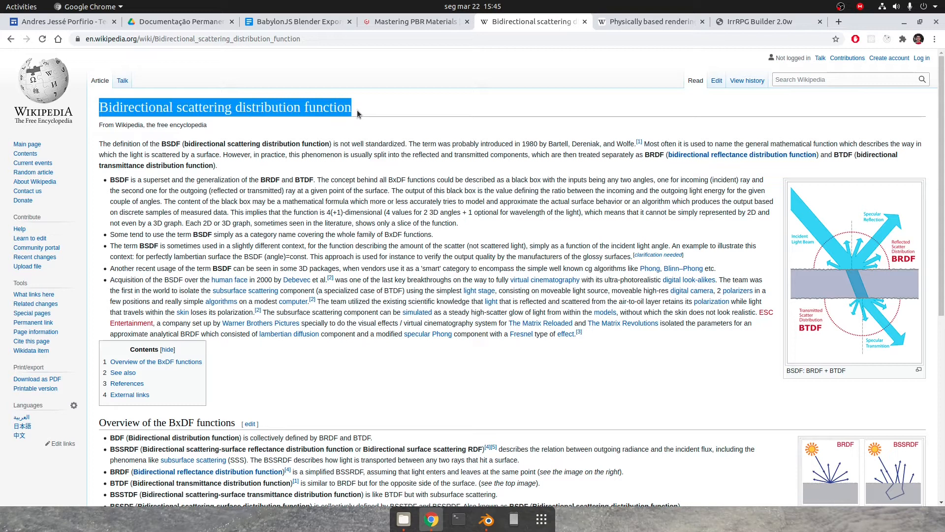
click(409, 118)
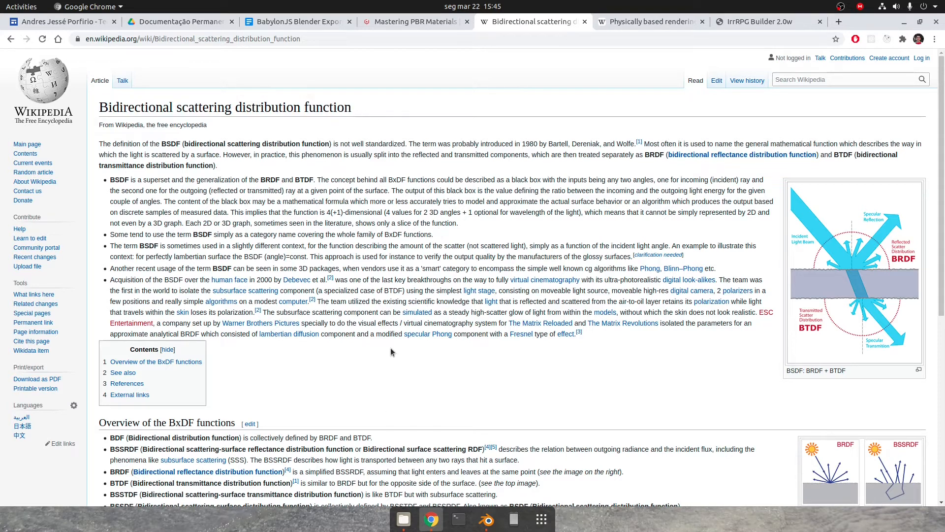
- Switch back to Blender, open the Shading workspace and space out the leaves2.png, Principled BSDF and Material Output nodes
click(486, 520)
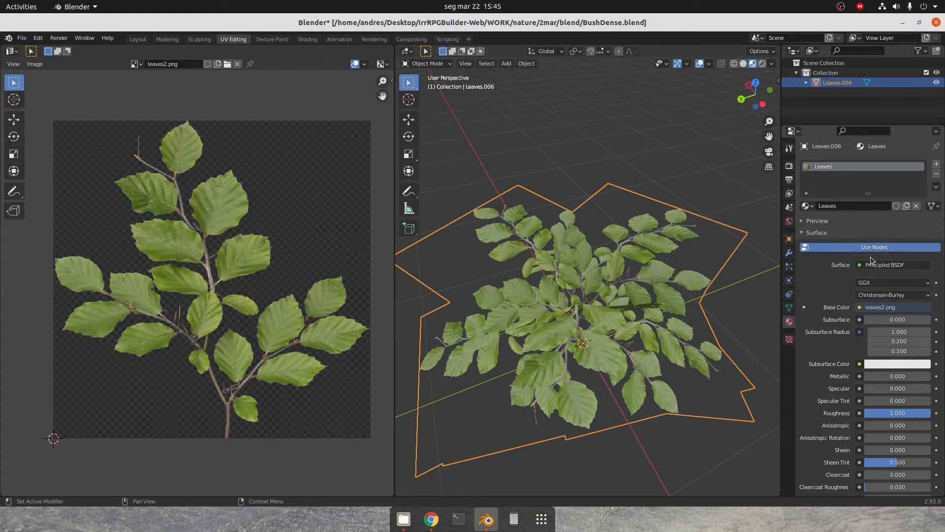
click(308, 39)
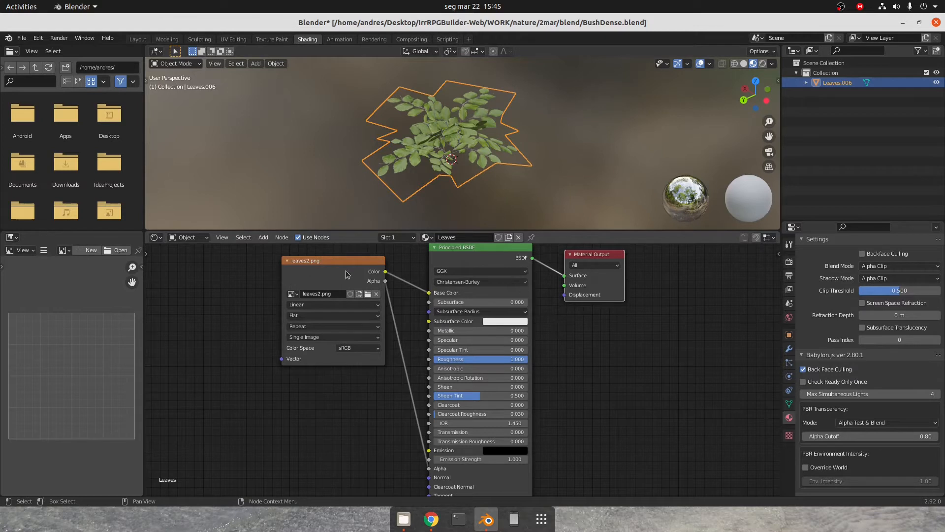
drag(346, 275, 326, 286)
drag(480, 260, 475, 267)
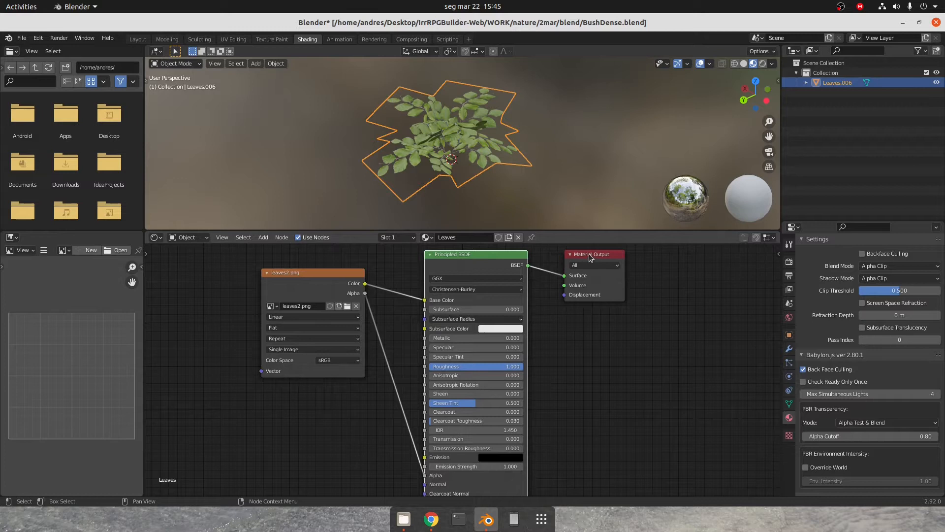
drag(589, 254, 587, 267)
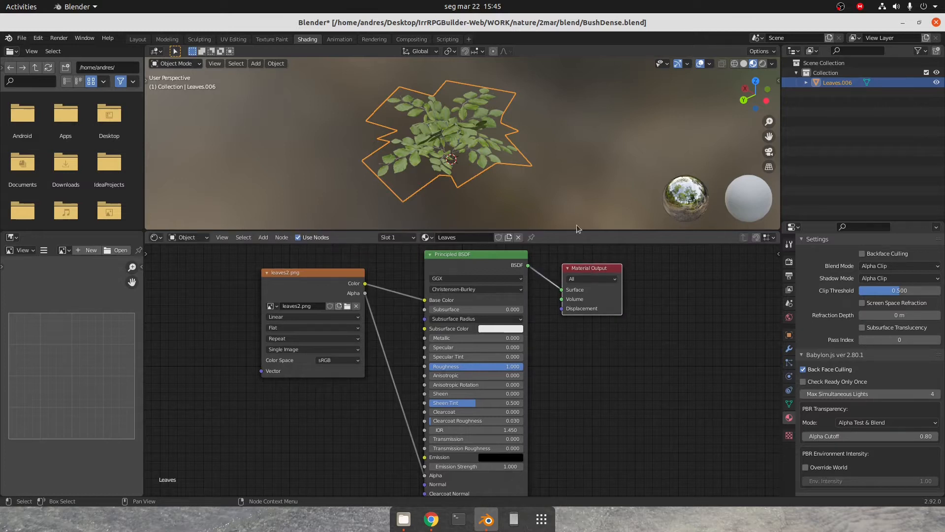
- Examine the shaded bush from several angles and distances alongside its material nodes and Babylon.js transparency settings
middle_drag(487, 166, 517, 172)
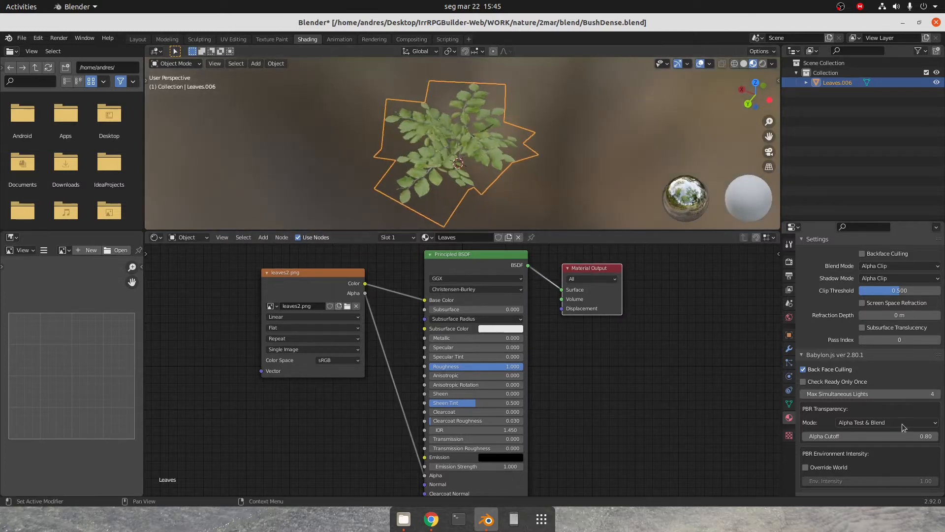
scroll(469, 339, up, 1)
scroll(469, 339, down, 1)
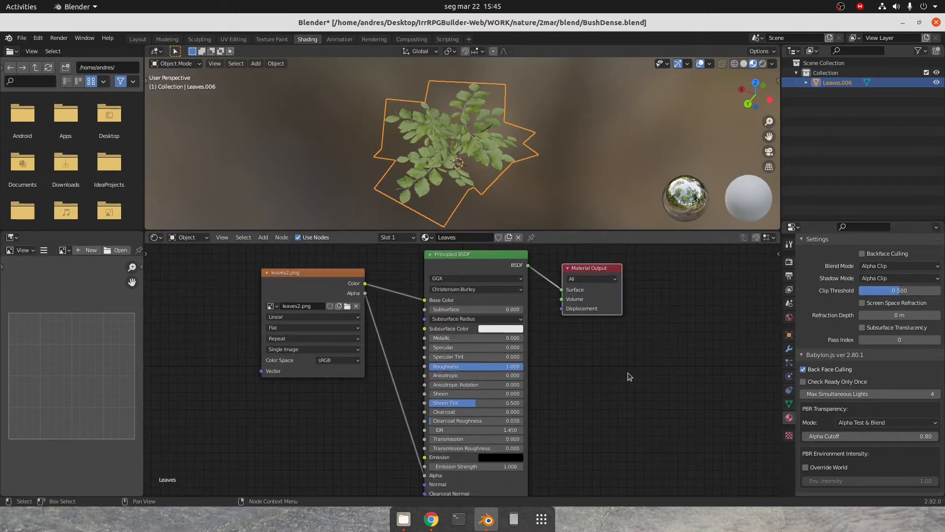
scroll(477, 145, up, 5)
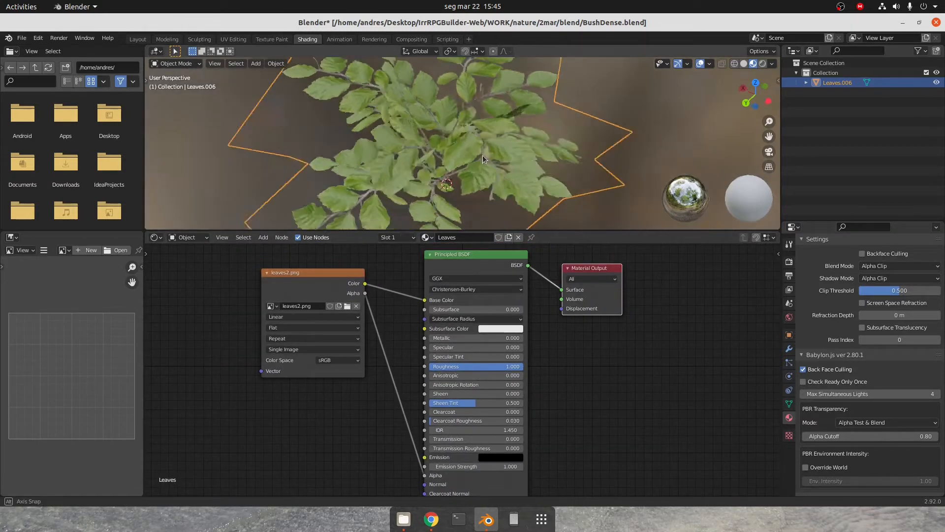
scroll(453, 137, up, 3)
scroll(453, 137, down, 5)
middle_drag(454, 146, 509, 166)
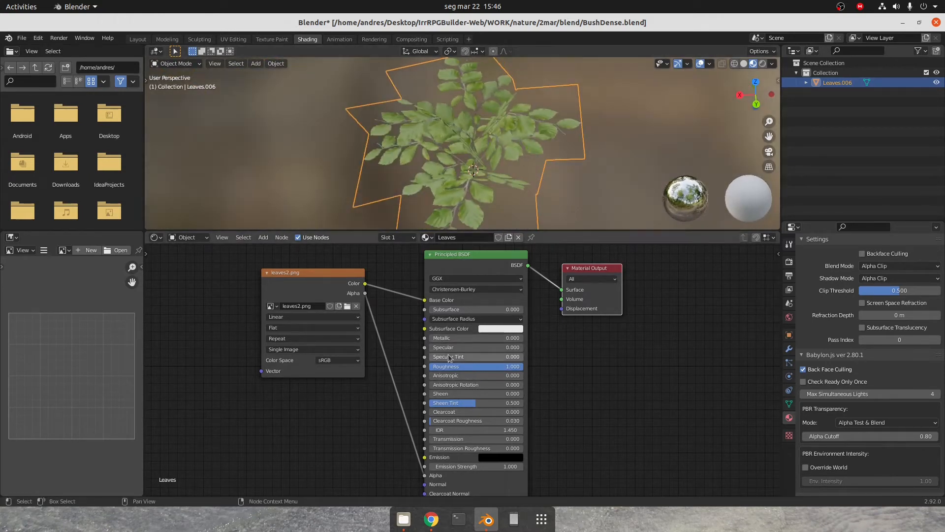
scroll(517, 182, up, 2)
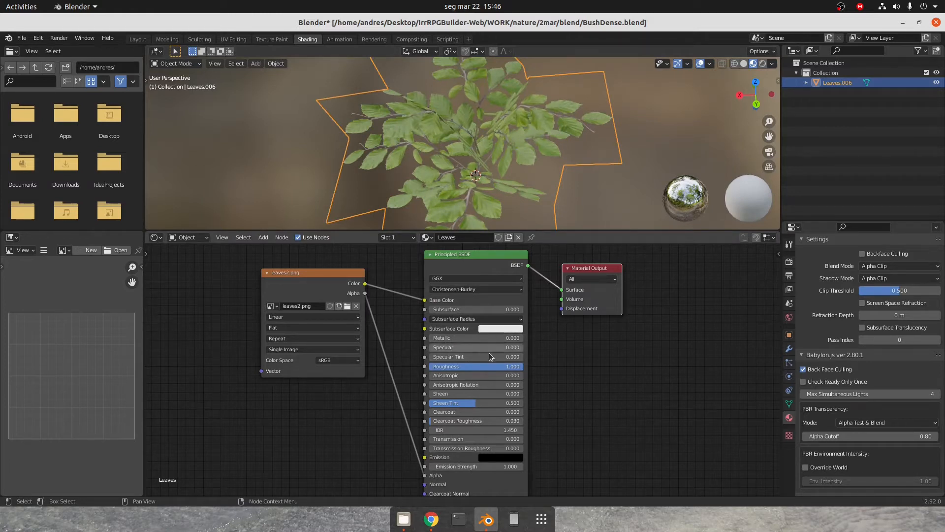
- Try a roughness of 0.014 and a higher metallic value on the Principled BSDF, and restore roughness to 1.000 and metallic to 0.000
drag(512, 366, 427, 366)
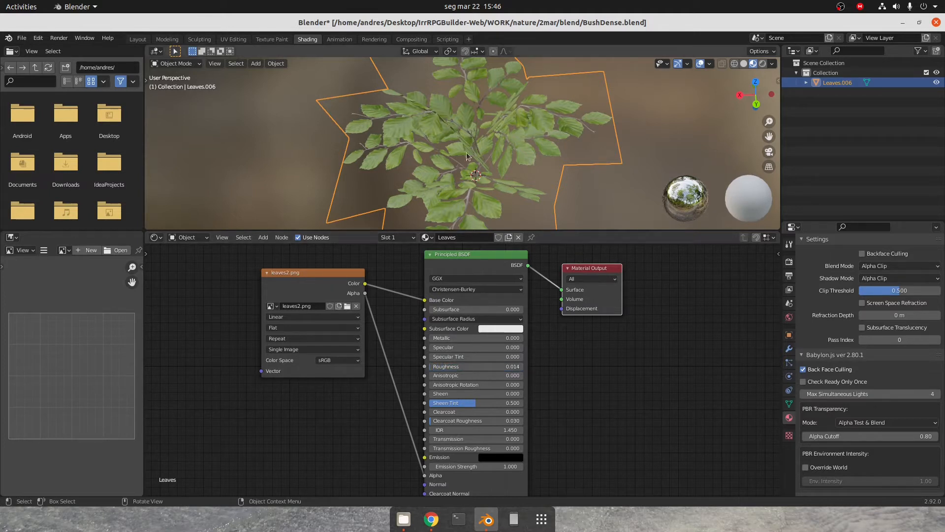
drag(434, 341, 503, 338)
middle_drag(547, 189, 591, 216)
drag(499, 339, 523, 368)
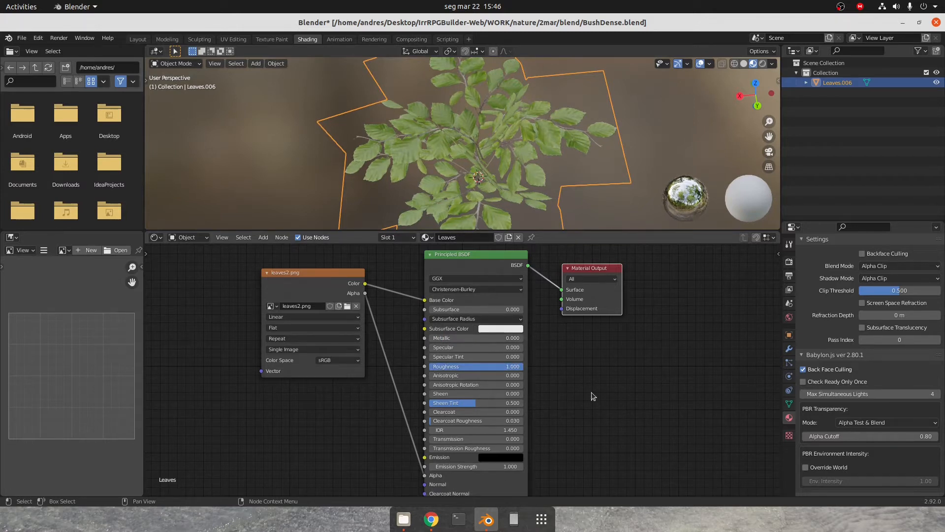
- Review the surface shader types available for the Leaves material and keep Principled BSDF selected
middle_drag(557, 114, 530, 119)
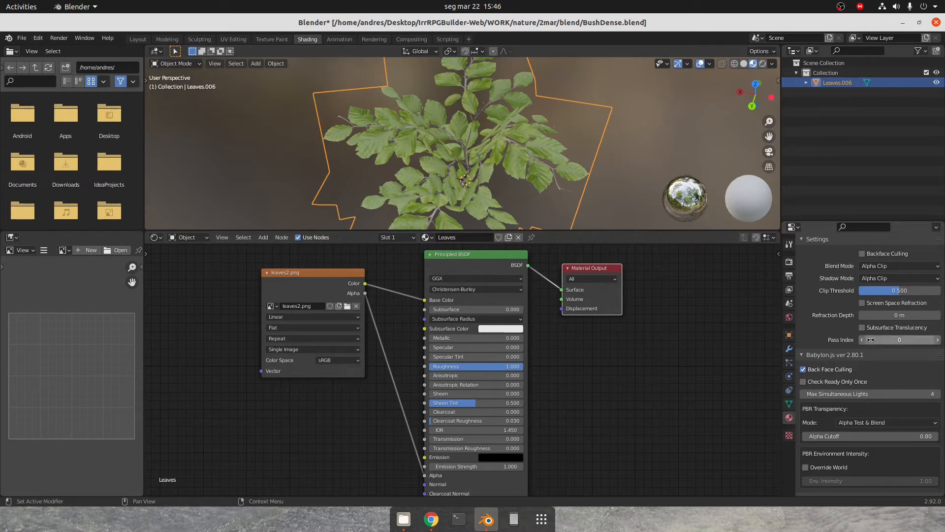
scroll(871, 339, up, 15)
scroll(870, 340, up, 5)
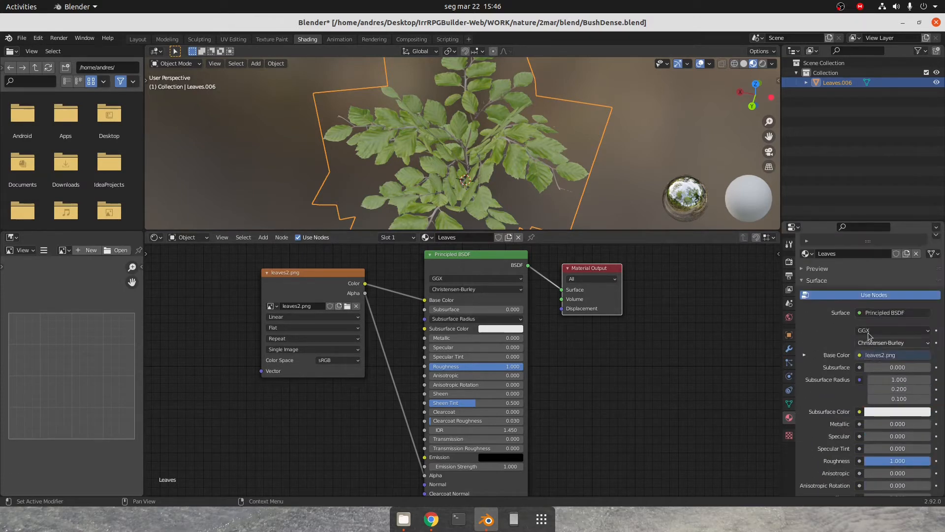
click(862, 313)
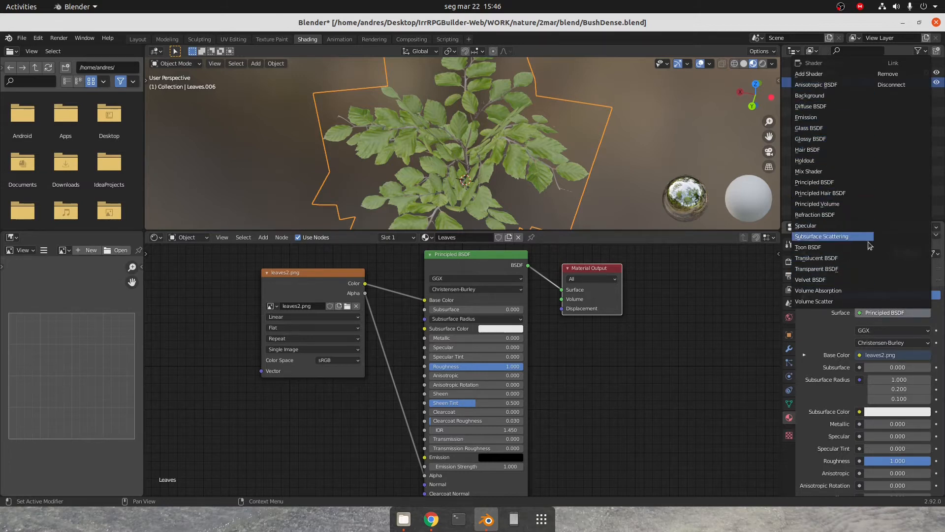
click(861, 181)
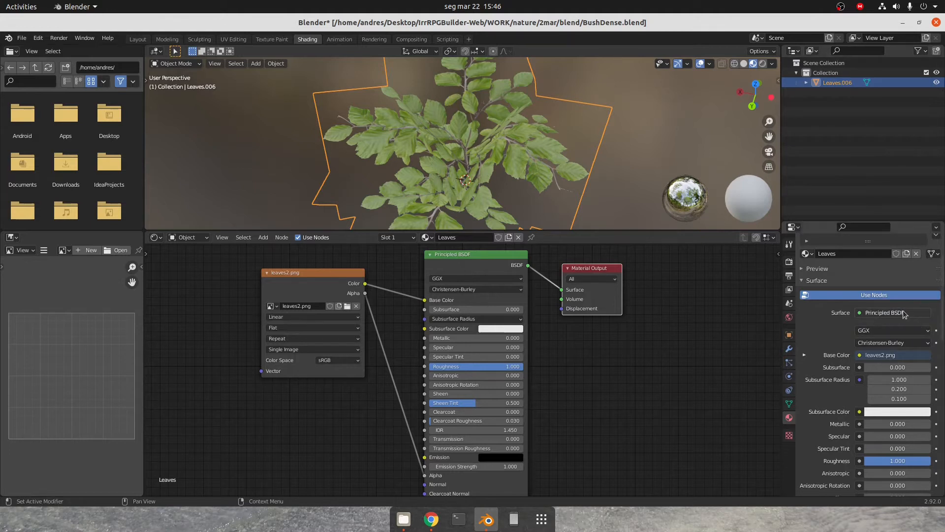
- Switch to Chrome and look over the BSDF article's diagram and overview of the BxDF functions
click(431, 520)
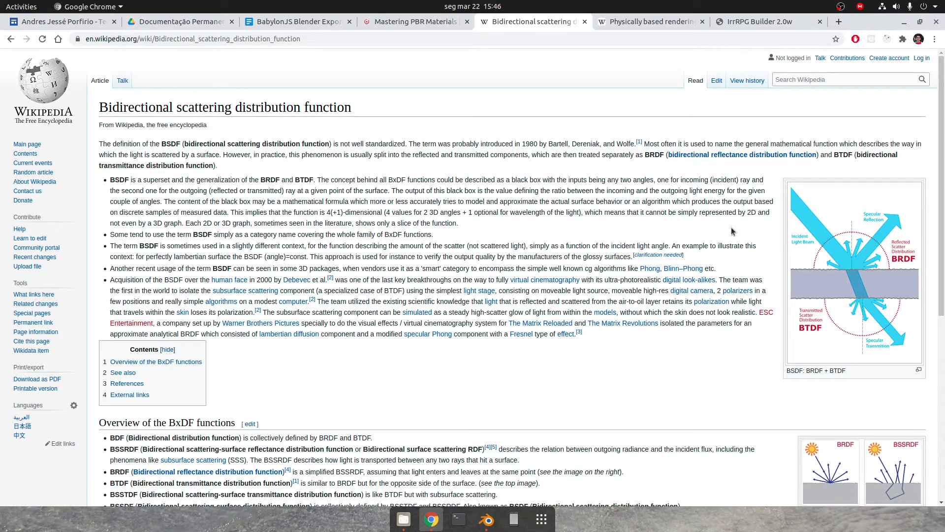
scroll(628, 233, down, 3)
scroll(617, 231, up, 3)
- Open the Physically based rendering article on Wikipedia and read its introduction, comparing it with the BSDF article
click(604, 27)
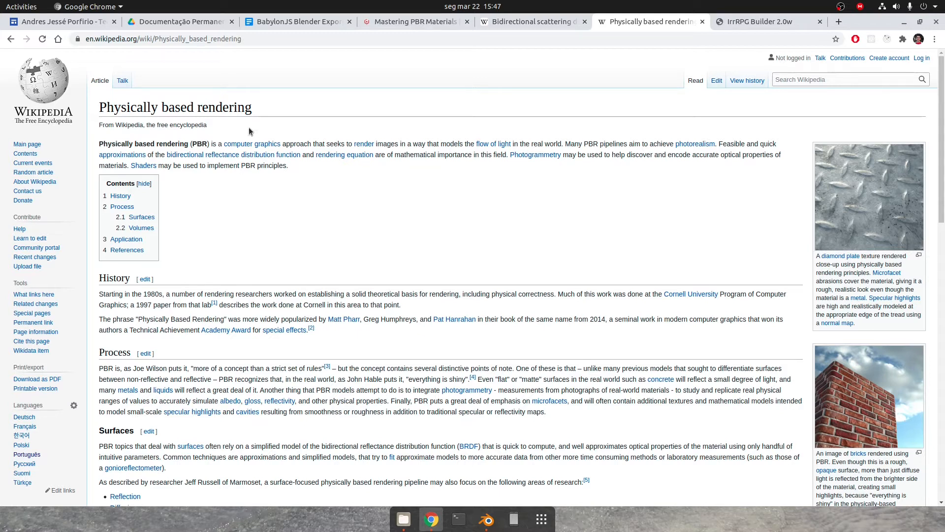
double_click(199, 144)
click(192, 186)
drag(109, 144, 190, 151)
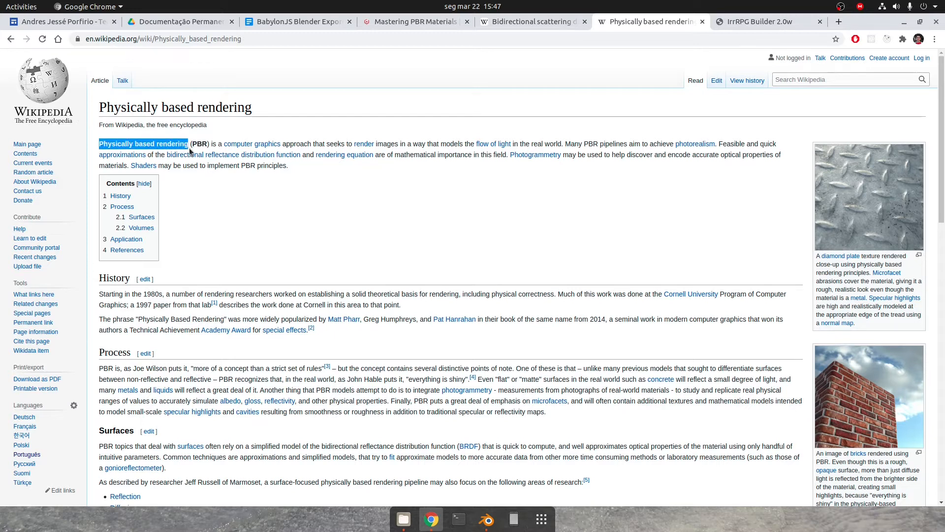
click(378, 293)
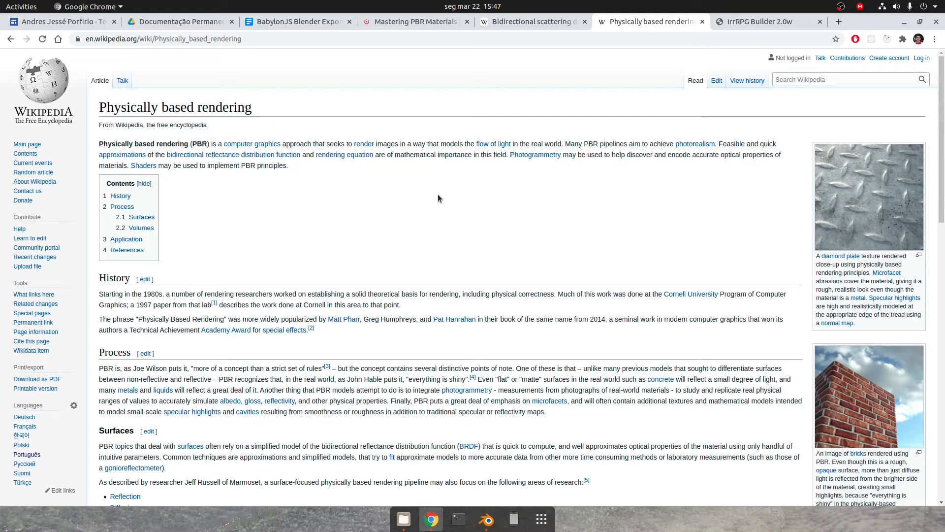
click(562, 18)
click(649, 24)
- Open the Babylon.js Mastering PBR Materials documentation and examine its table of contents and the list of PBR examples
click(430, 18)
scroll(463, 305, up, 10)
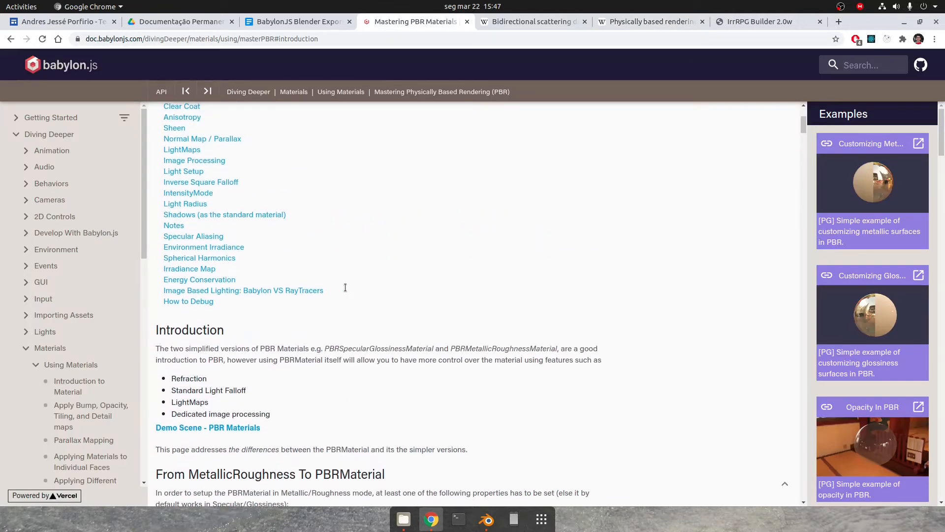
scroll(903, 352, down, 7)
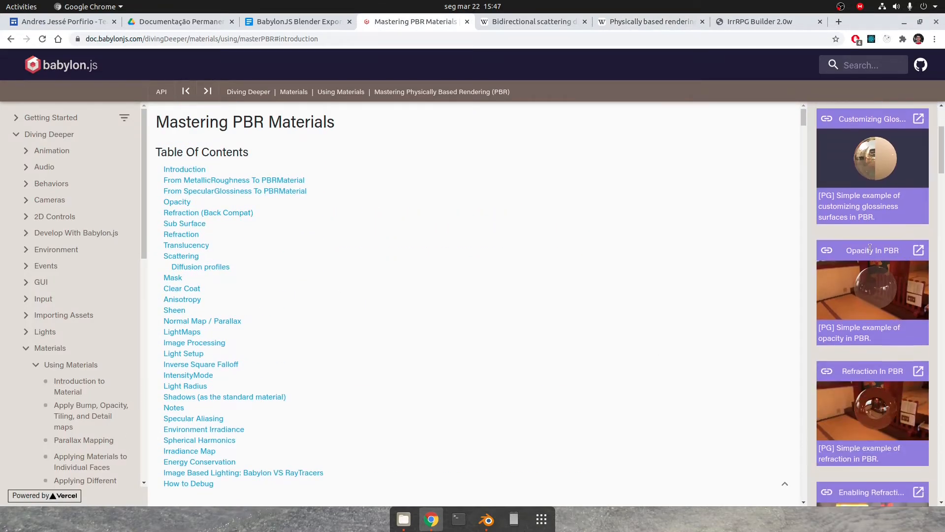
scroll(878, 287, down, 10)
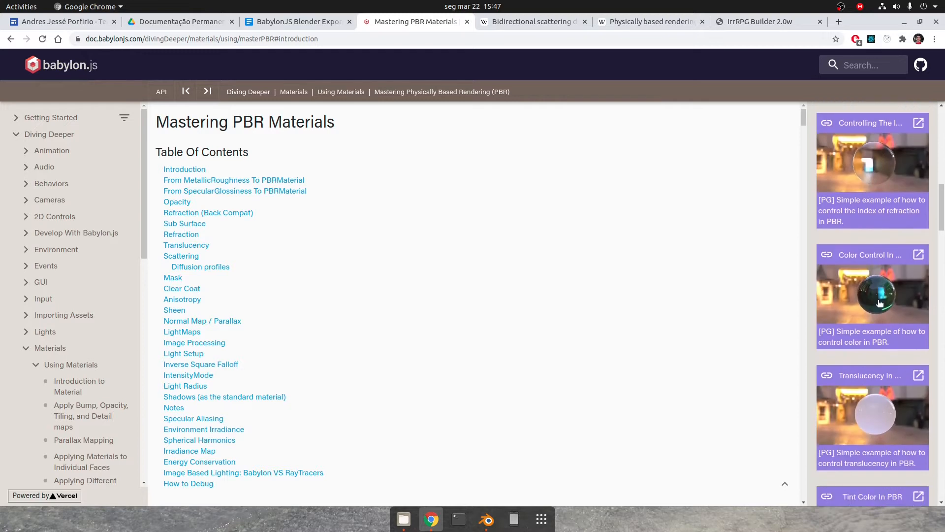
scroll(881, 296, down, 6)
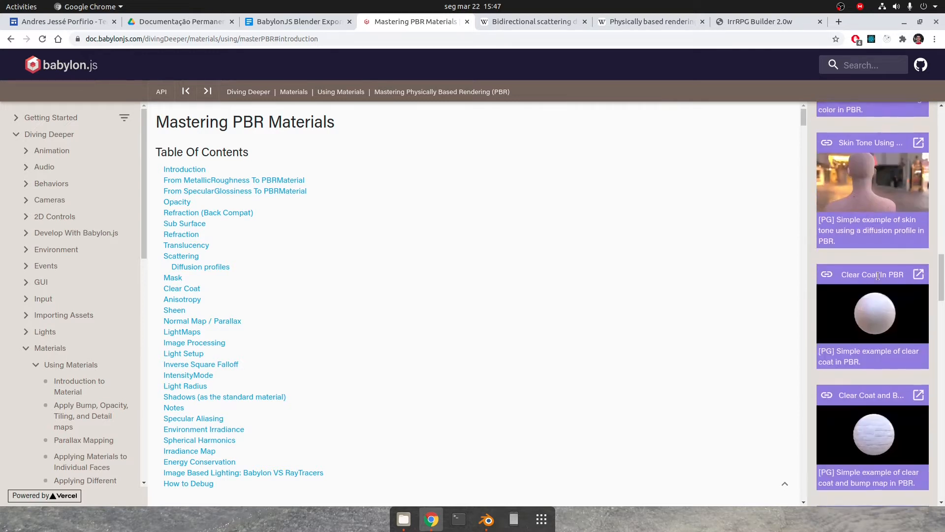
scroll(891, 296, down, 6)
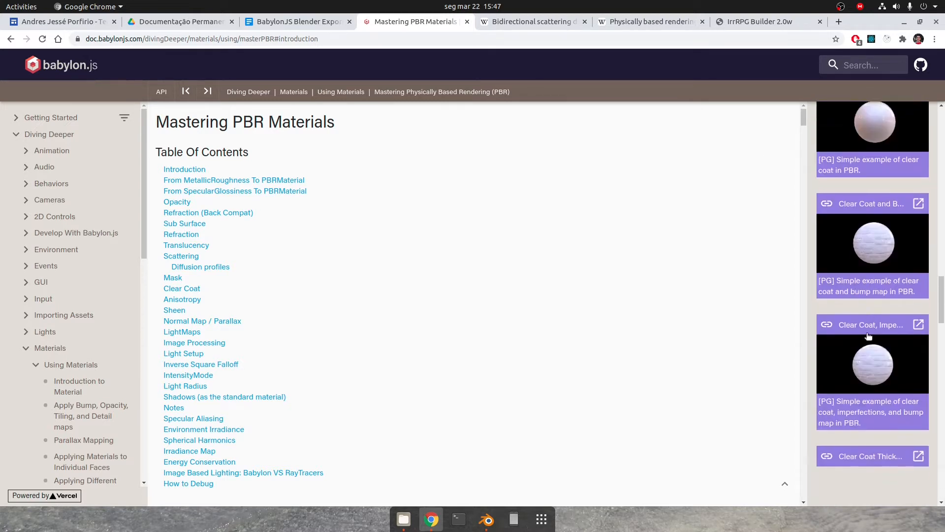
scroll(868, 336, up, 8)
scroll(868, 336, up, 15)
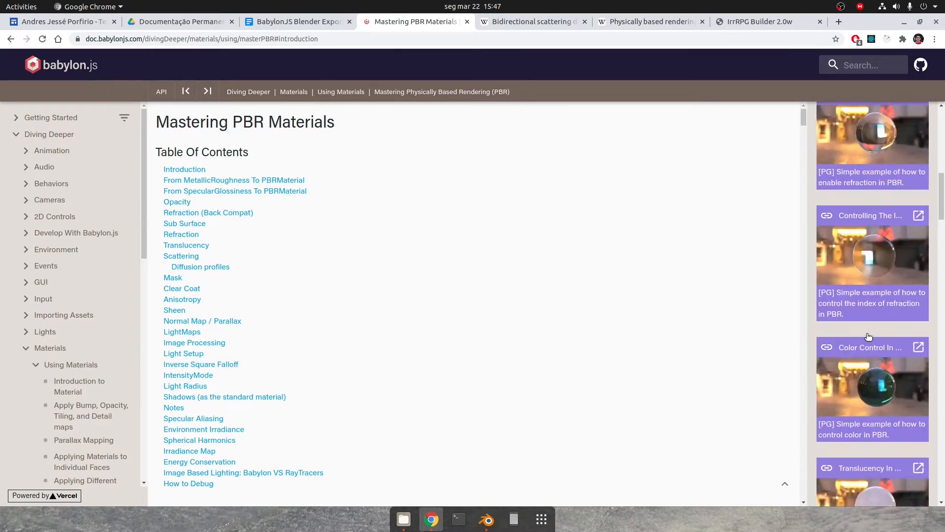
scroll(868, 337, up, 1)
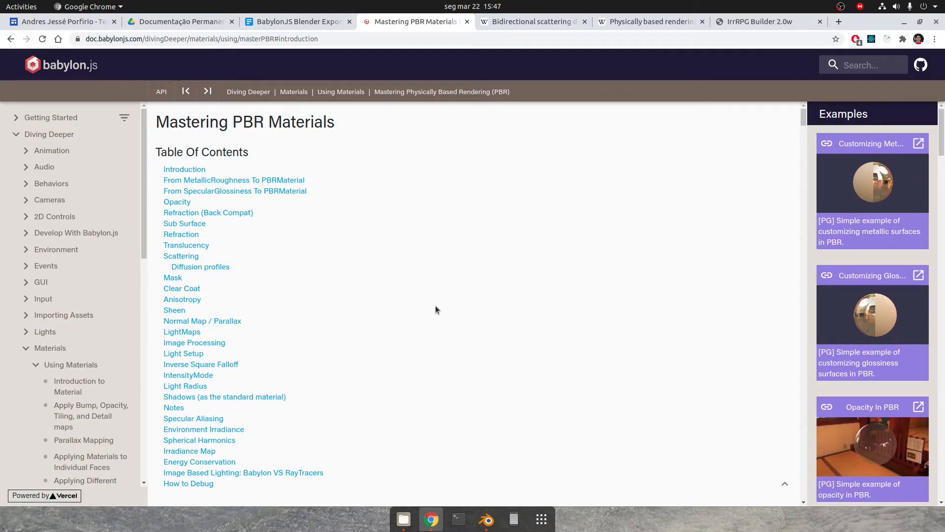
scroll(443, 308, down, 3)
scroll(370, 347, up, 3)
- Switch back to Blender and look through the file commands for the bush model
click(486, 519)
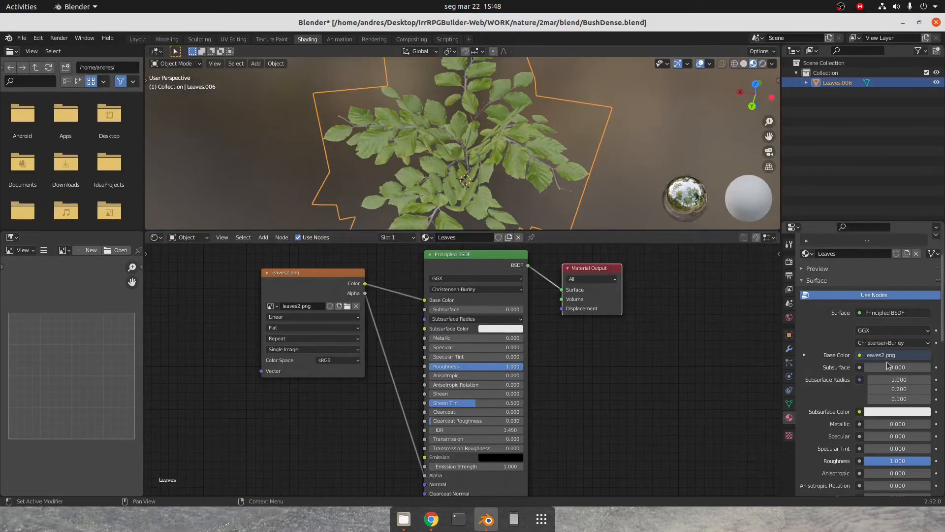
click(22, 38)
mouse_move(54, 181)
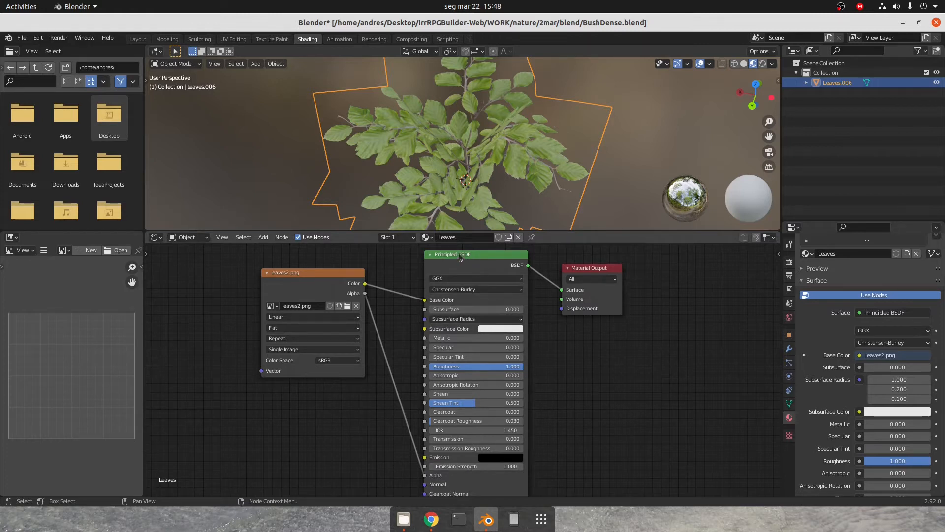
- Switch to Chrome, review the Mastering PBR Materials contents against the Blender shader, and look at the plants in IrrRPG Builder
click(430, 520)
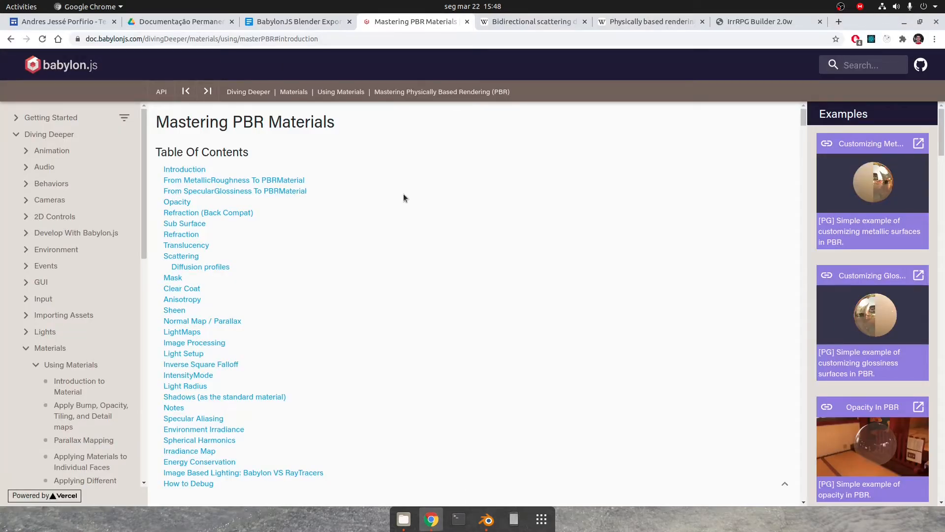
scroll(404, 198, down, 5)
scroll(375, 282, up, 5)
click(486, 520)
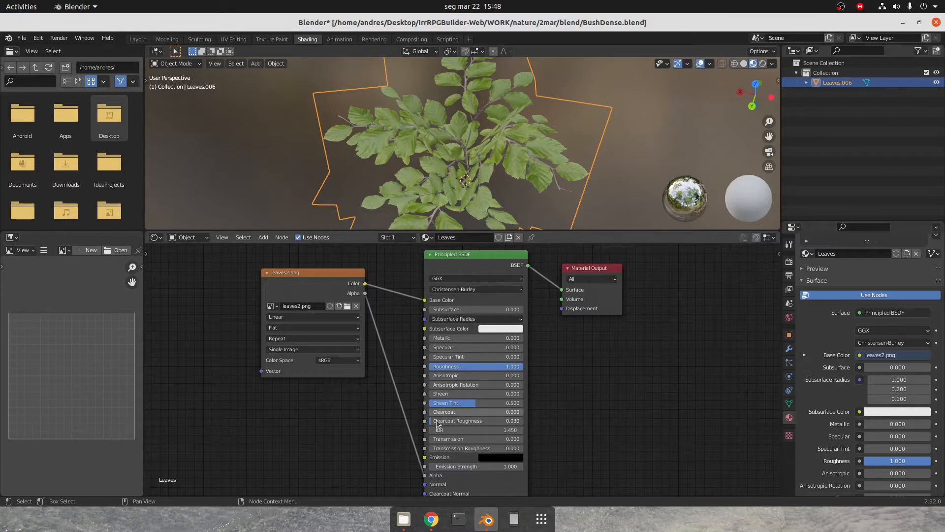
key(alt+Tab)
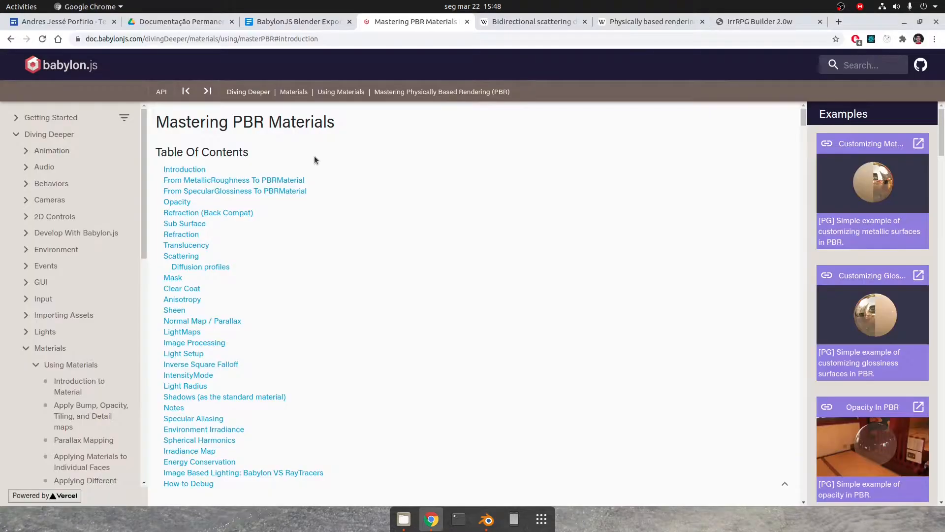
click(755, 22)
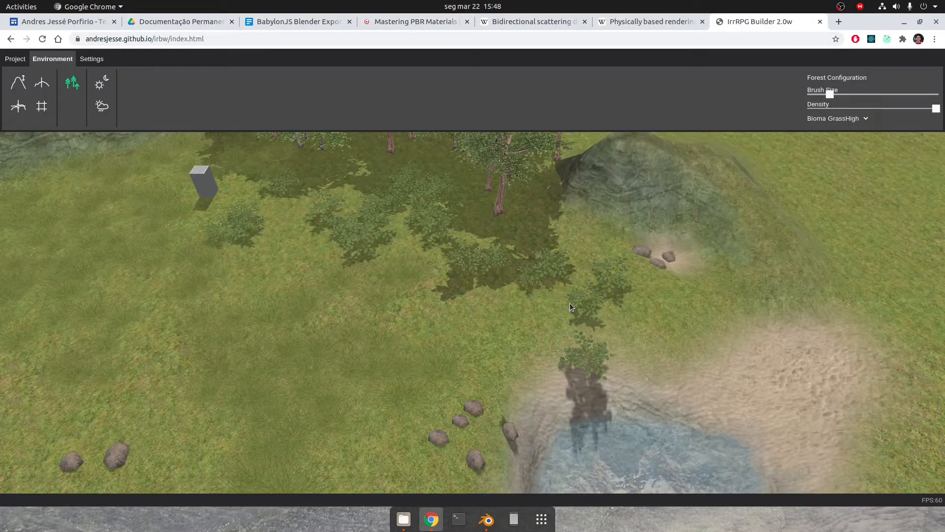
- Switch to Blender, reposition the leaves2.png and Principled BSDF nodes, and reconnect the texture's Color output to Base Color
click(487, 520)
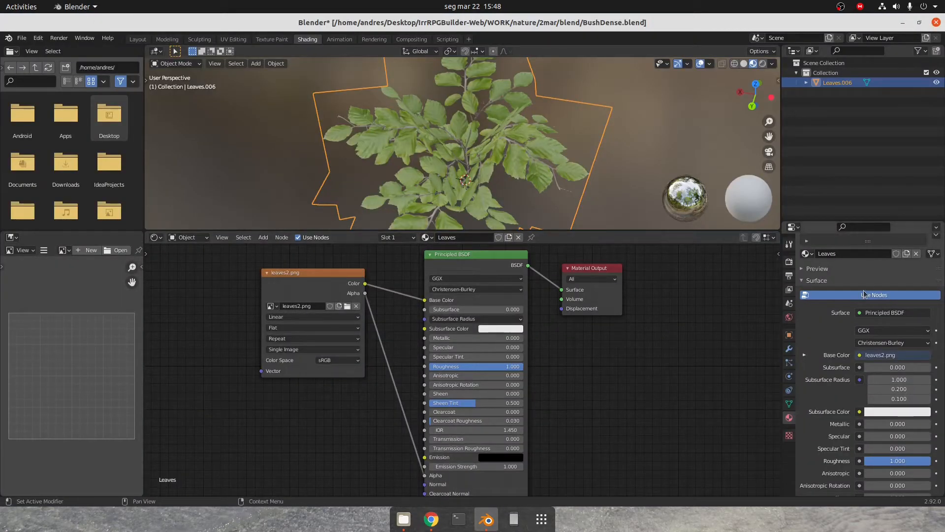
drag(296, 273, 261, 259)
drag(445, 254, 432, 260)
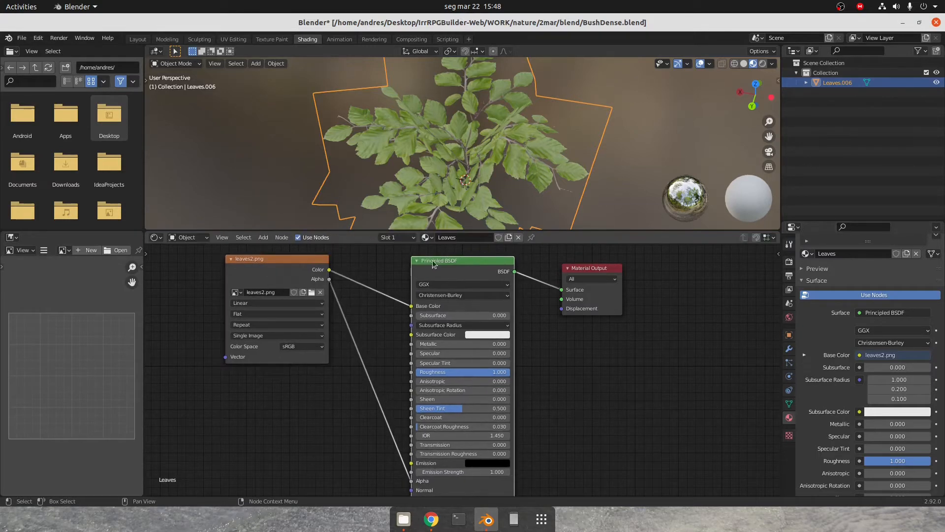
drag(412, 307, 395, 326)
drag(329, 269, 412, 307)
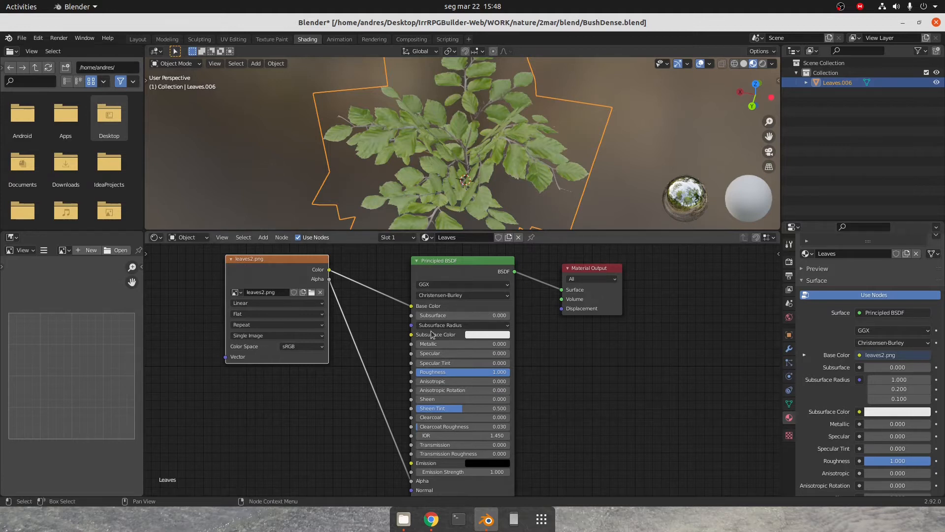
- Try red tints for the Principled BSDF node's Subsurface Color and set it to white
click(471, 336)
click(494, 273)
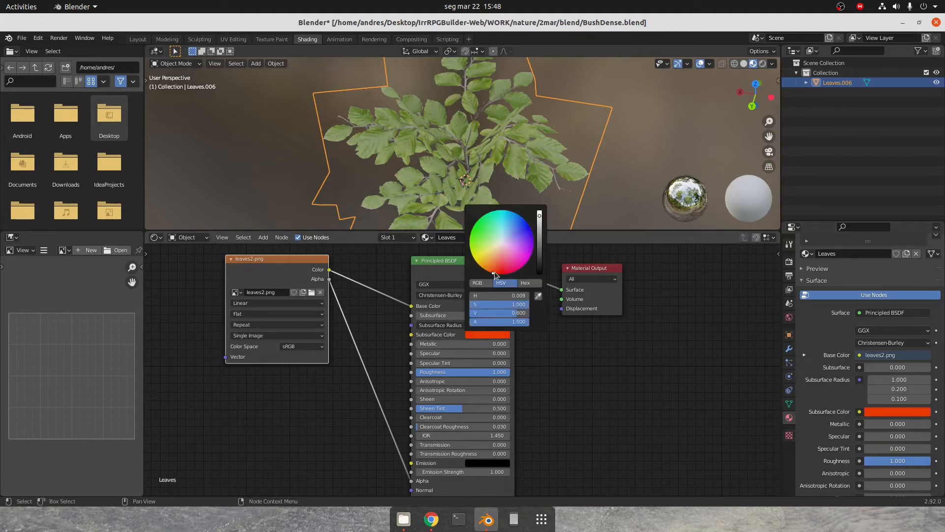
click(497, 270)
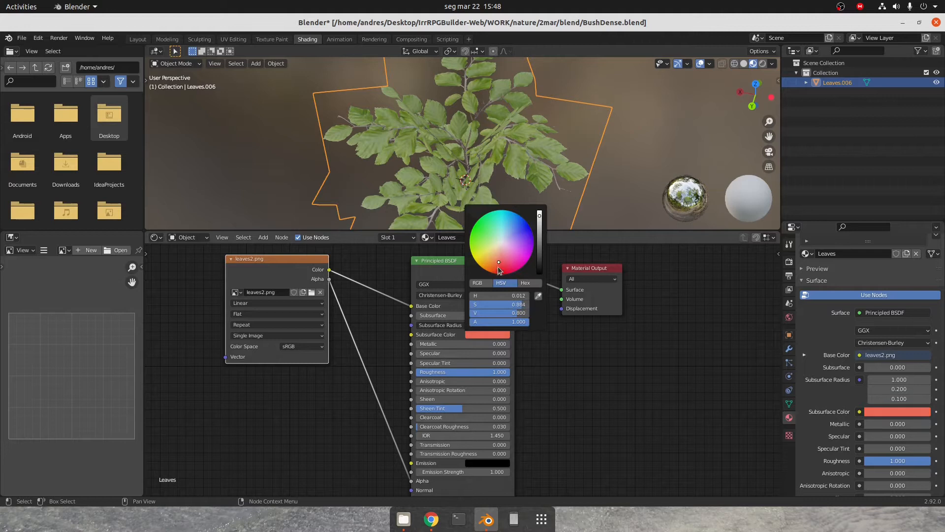
click(474, 336)
drag(494, 261, 502, 242)
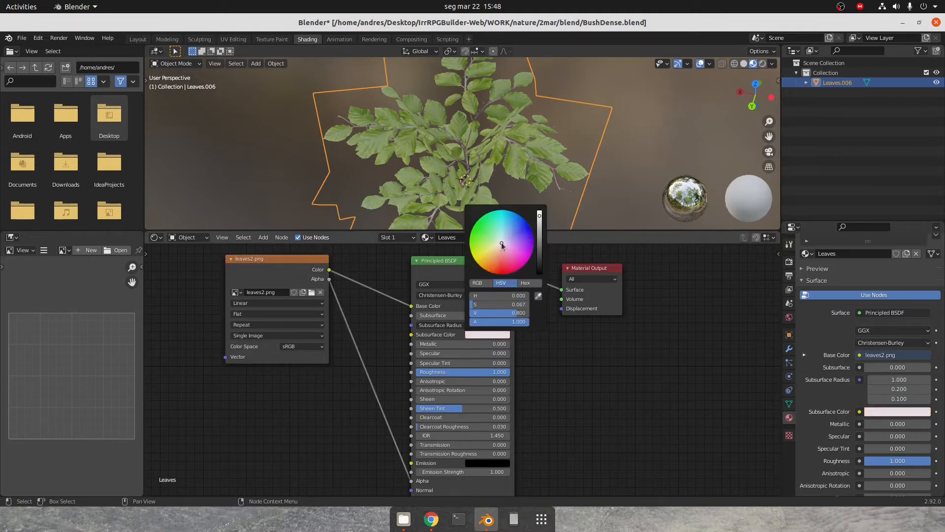
drag(480, 305, 531, 312)
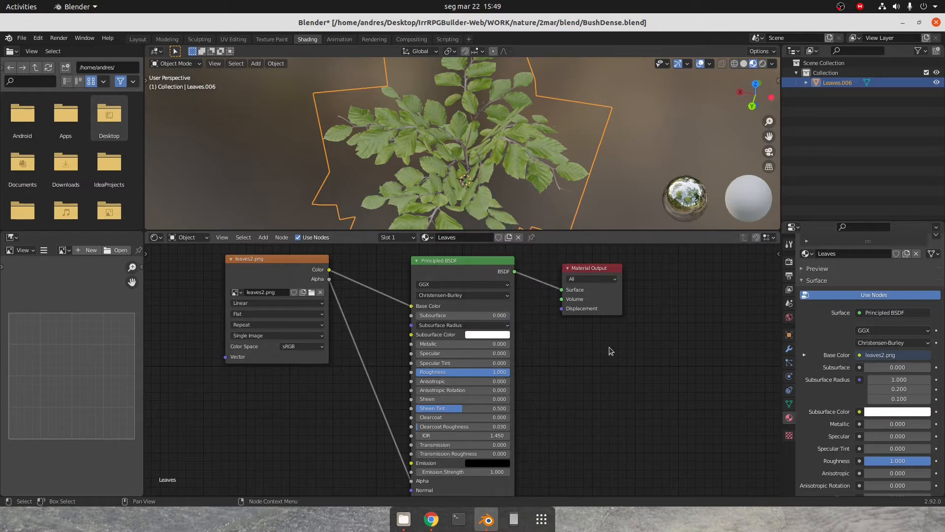
- Look through the node types available to add, including textures, and place the leaves2.png node closer to the Principled BSDF node
key(b)
click(263, 237)
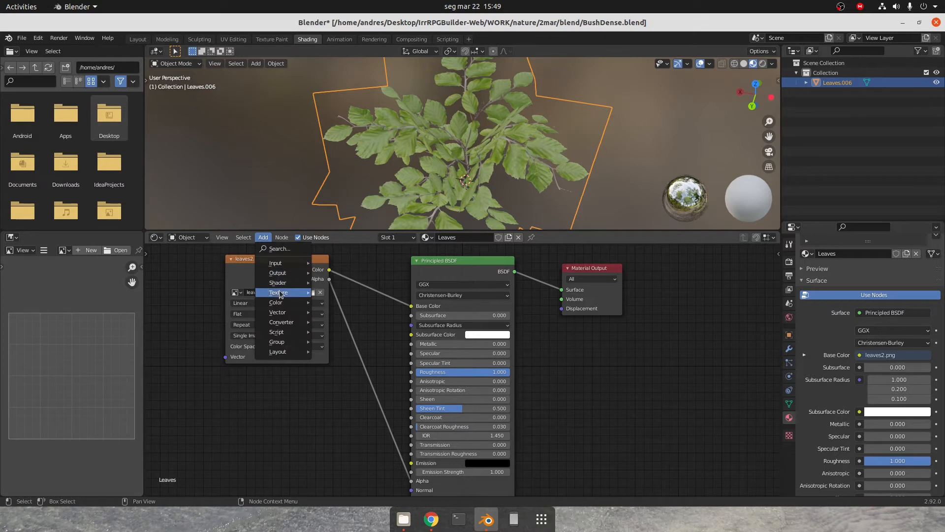
mouse_move(286, 293)
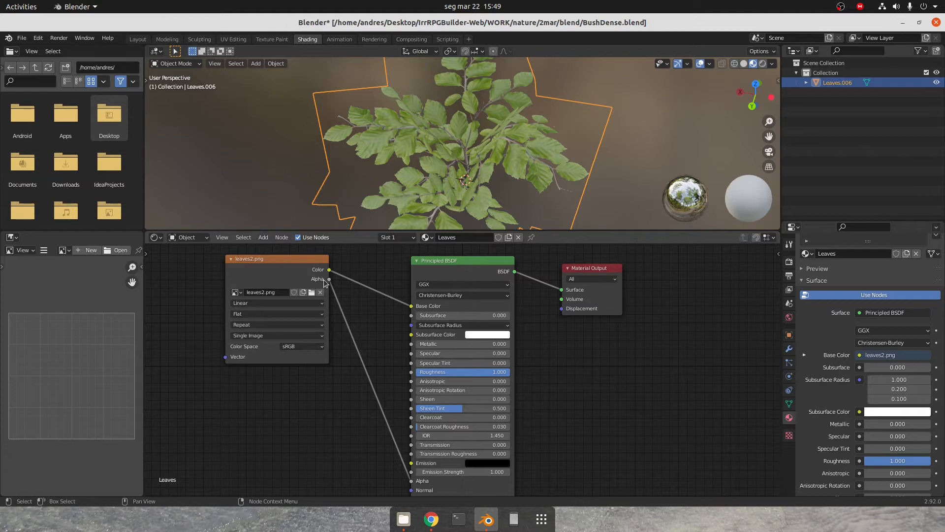
drag(310, 268, 274, 270)
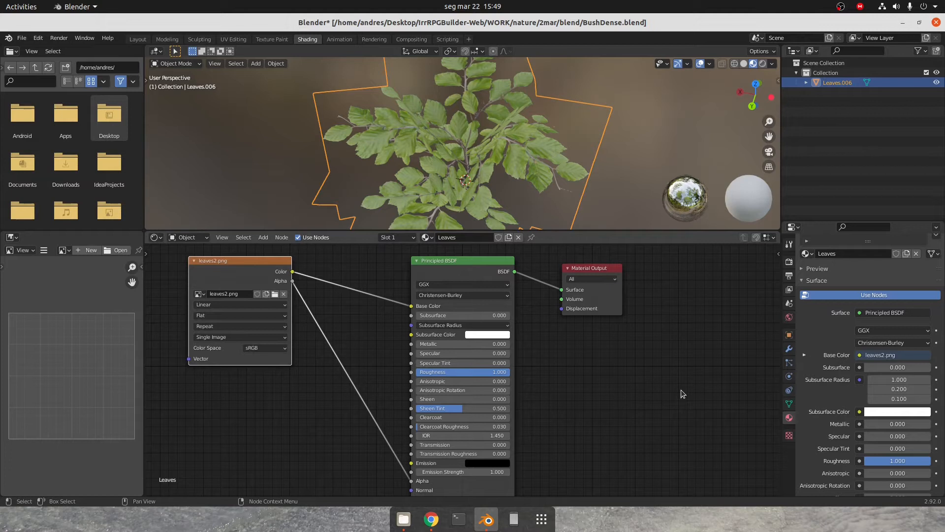
drag(276, 261, 353, 262)
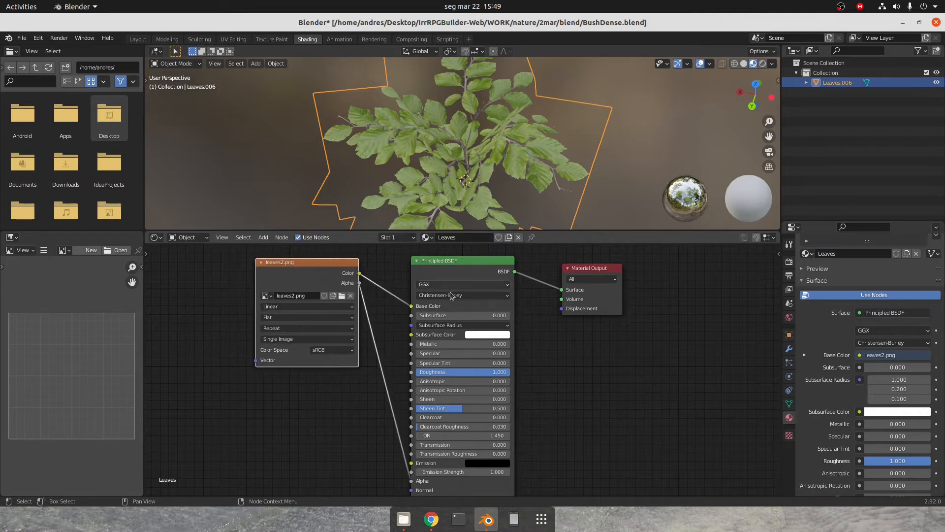
- Switch to Chrome, show the Documentação Permanente Drive folder, and read the Tested Environment section of the BabylonJS Blender Exporter Config document
click(440, 527)
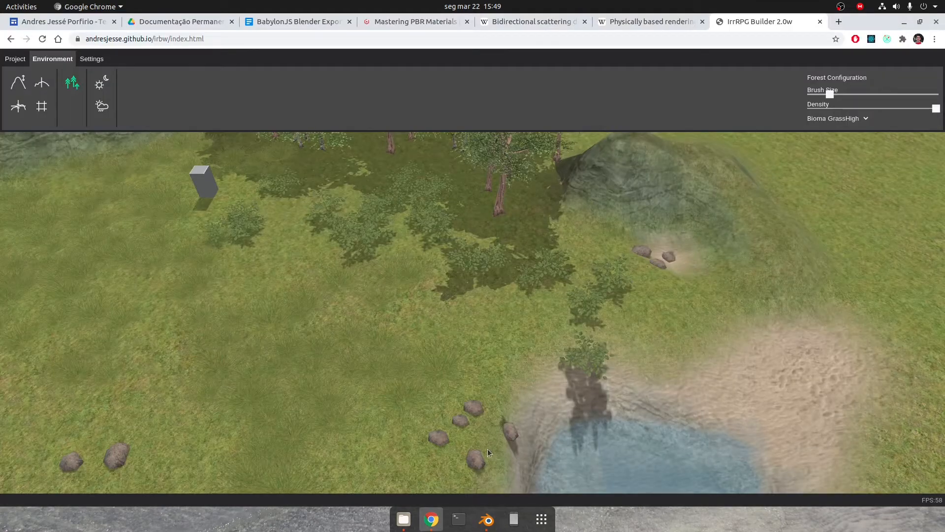
click(296, 21)
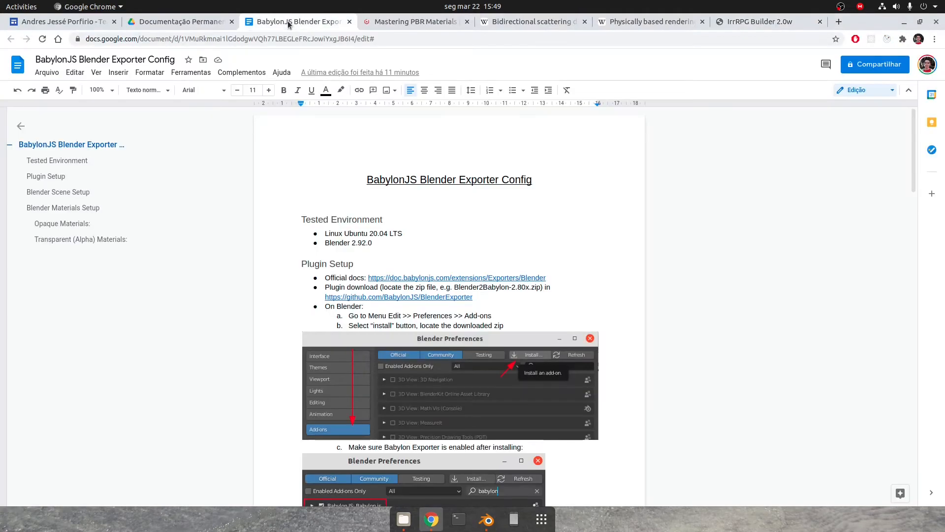
click(175, 21)
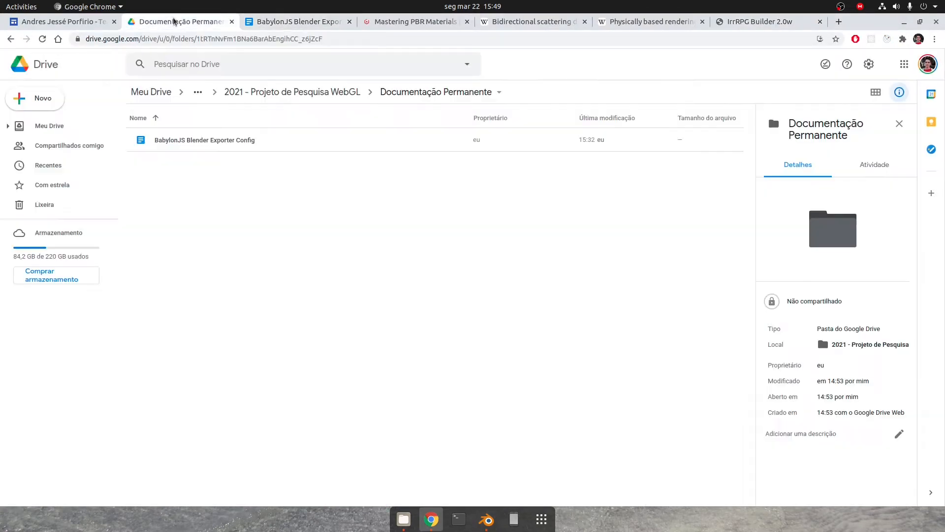
click(260, 21)
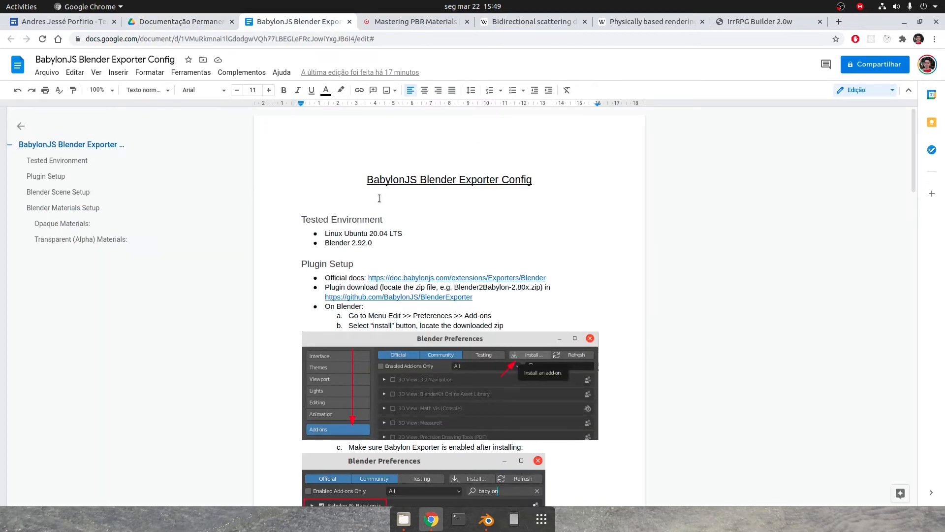
scroll(462, 250, down, 2)
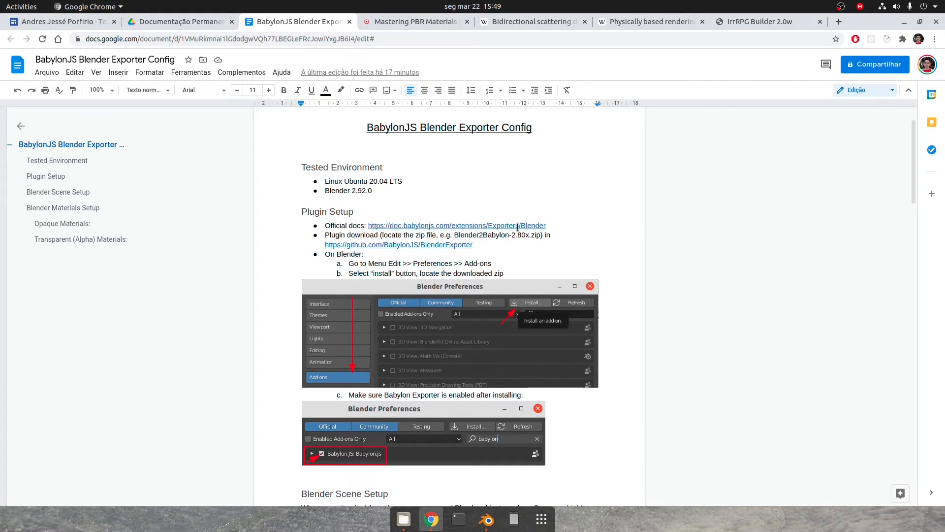
click(403, 188)
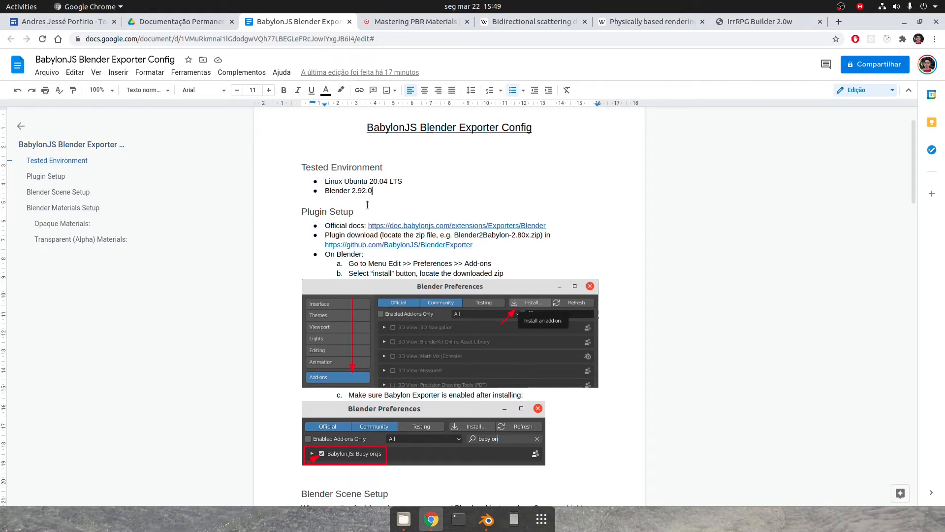
- Read the Plugin Setup section of the exporter document, including the official docs and plugin download links
scroll(374, 224, down, 4)
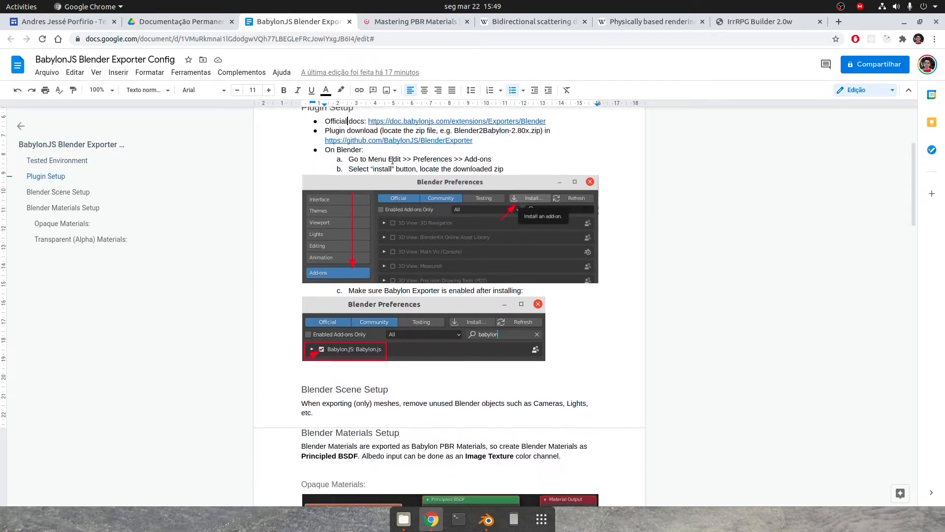
scroll(493, 162, up, 2)
click(515, 173)
click(553, 182)
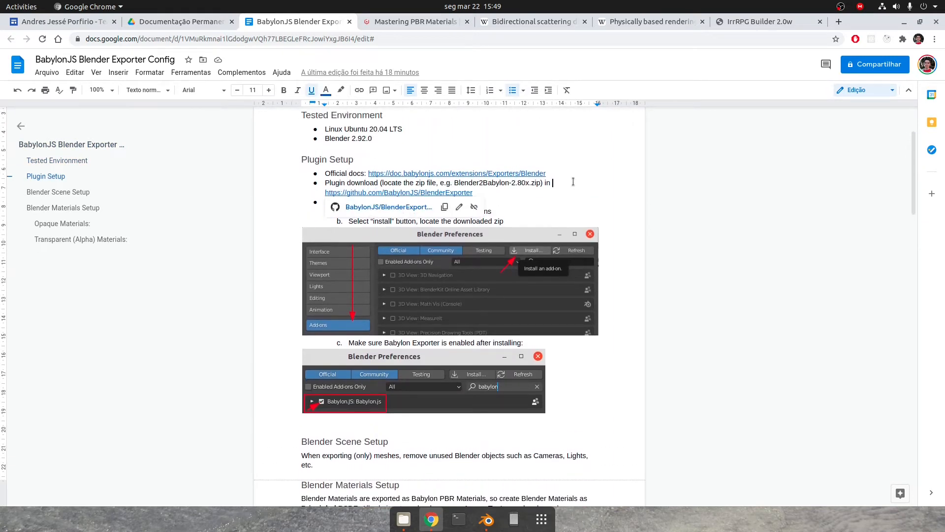
click(542, 191)
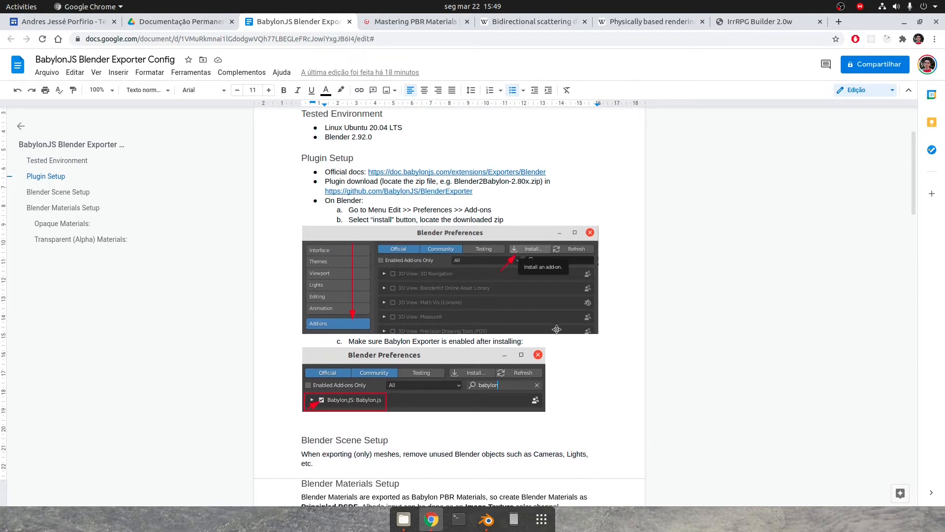
- Examine the document's Blender Materials Setup section and Opaque Materials node diagram, with a look at the objects in IrrRPG Builder
scroll(444, 375, down, 5)
scroll(386, 227, down, 2)
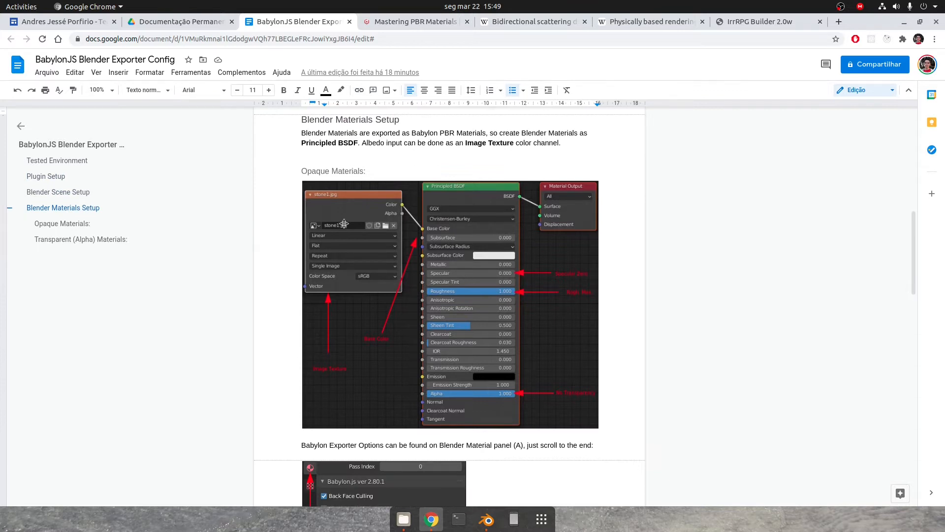
scroll(359, 389, down, 3)
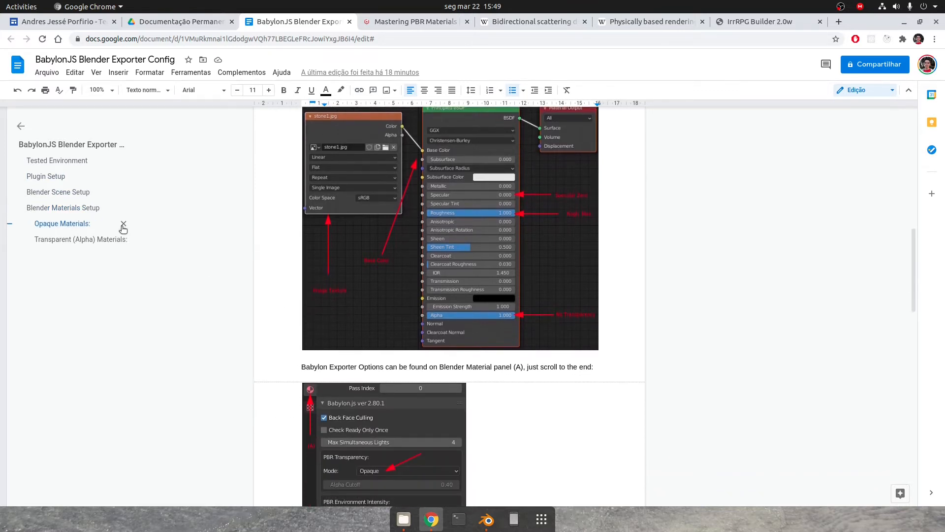
click(74, 225)
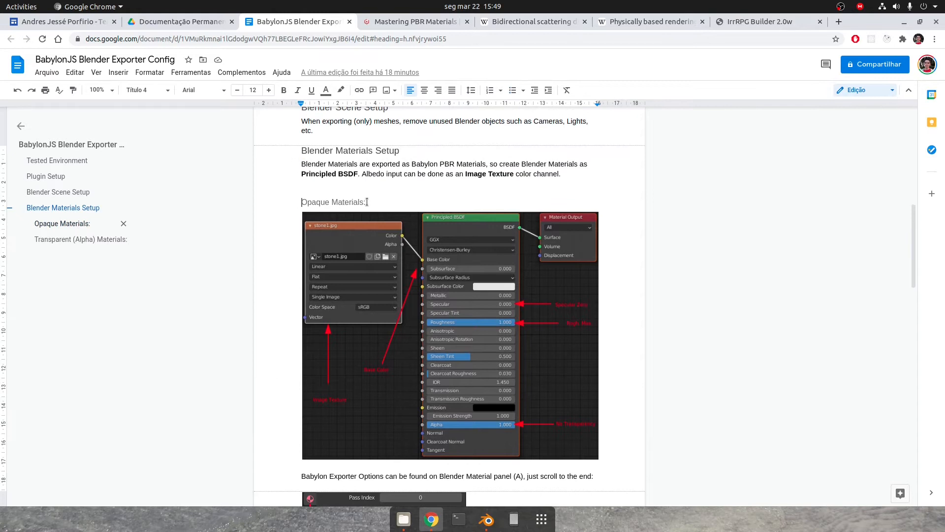
click(486, 519)
click(432, 519)
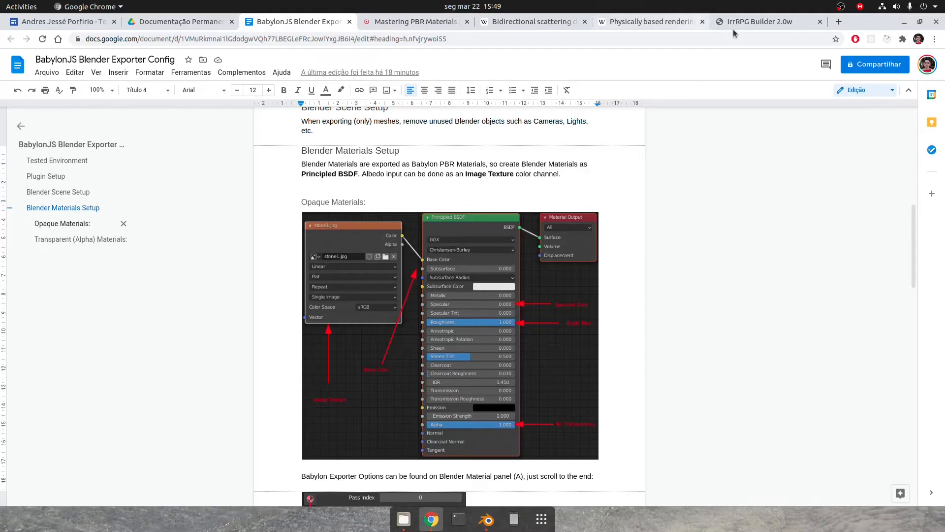
click(758, 21)
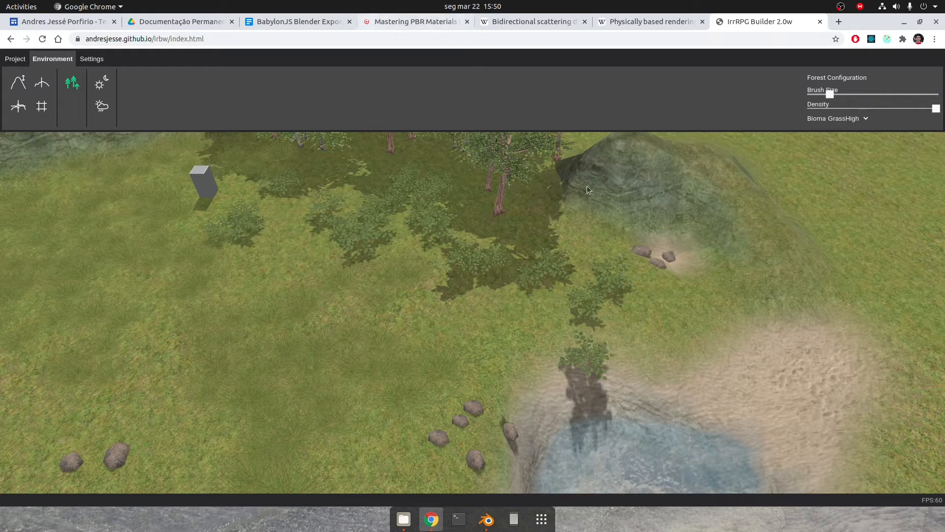
click(297, 24)
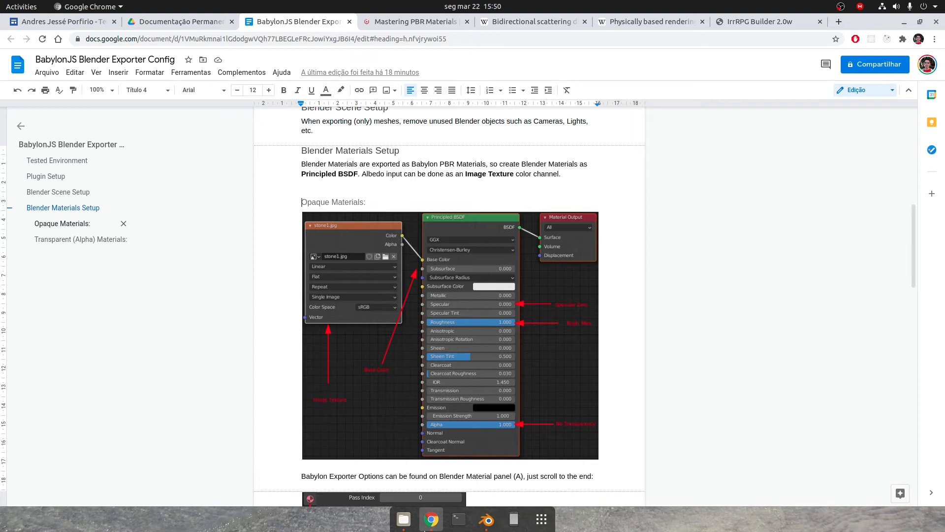
- Switch to Blender, deselect the bush, add a cube mesh to the scene and move it beside the bush
click(487, 519)
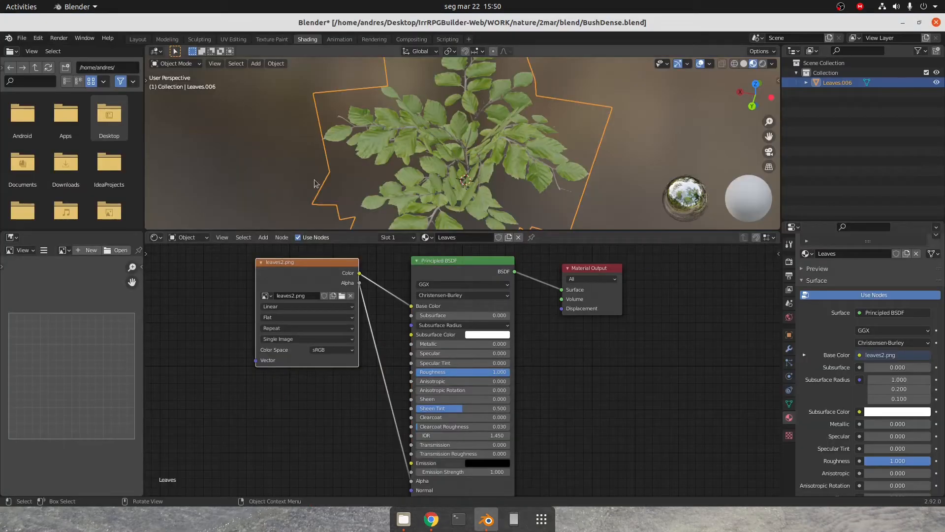
click(837, 114)
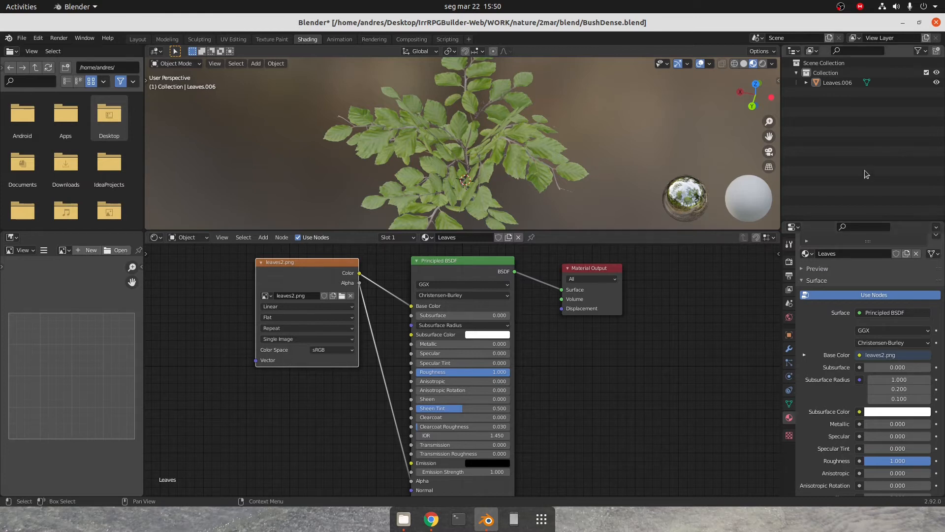
scroll(621, 136, up, 5)
scroll(622, 131, down, 5)
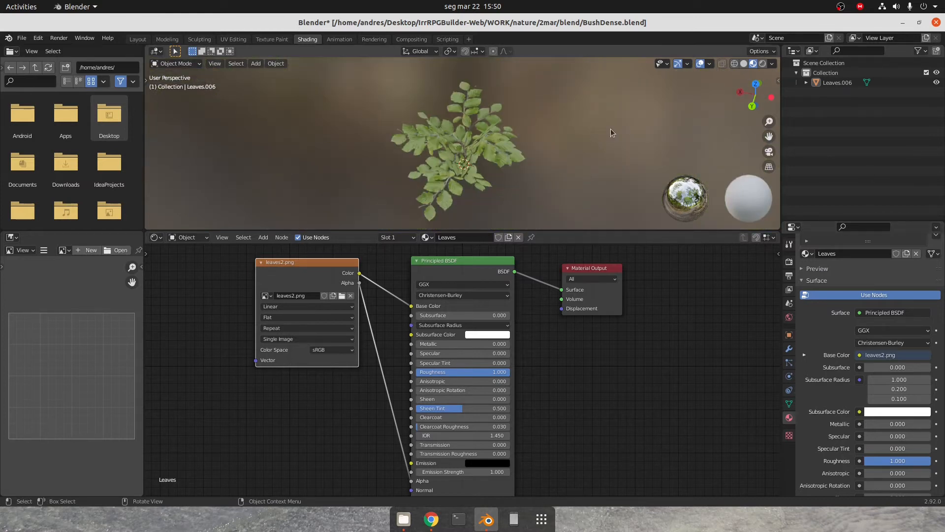
key(shift+a)
mouse_move(611, 131)
click(643, 144)
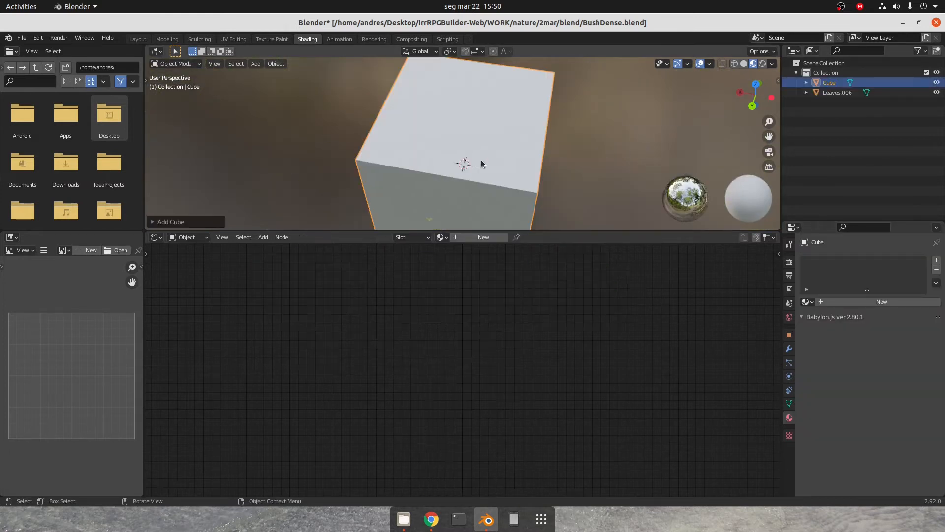
key(g)
click(669, 144)
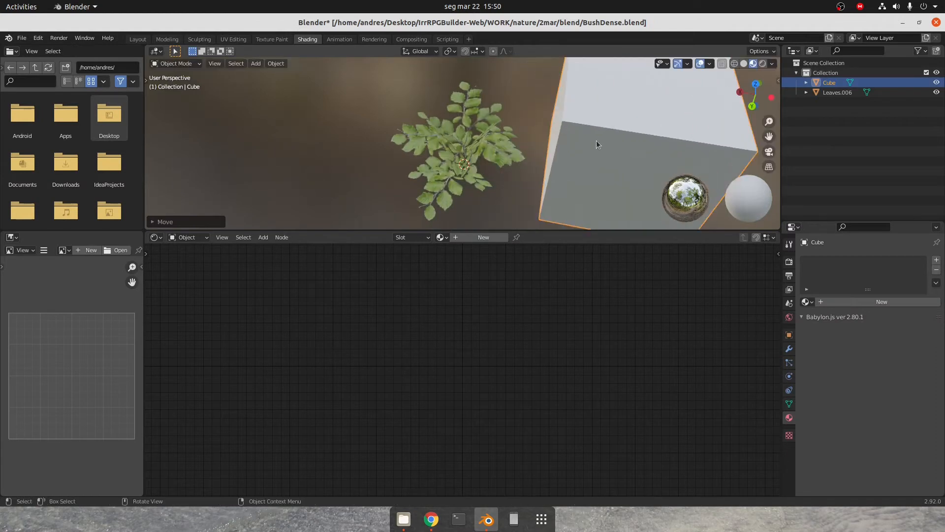
- Create a new material for the cube and name it CubeMaterial
click(807, 302)
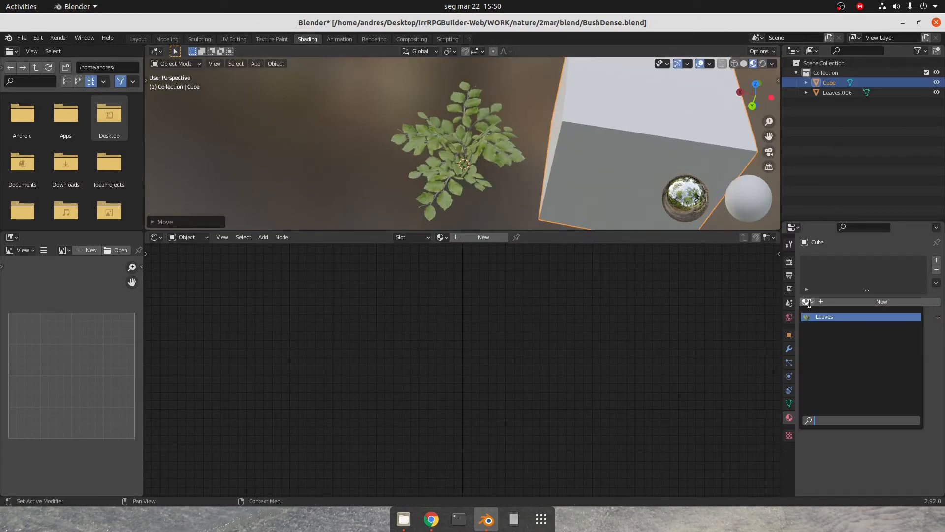
click(848, 302)
double_click(830, 262)
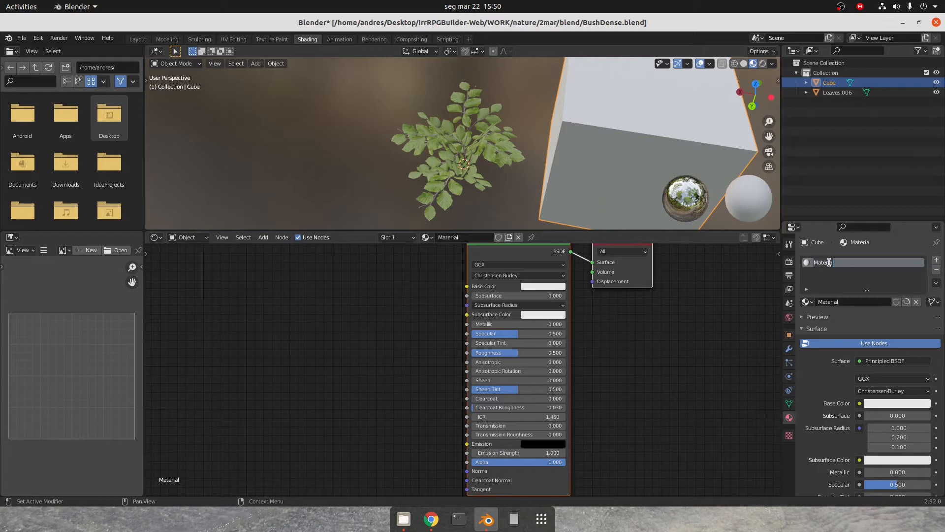
text(CubeMate)
key(Return)
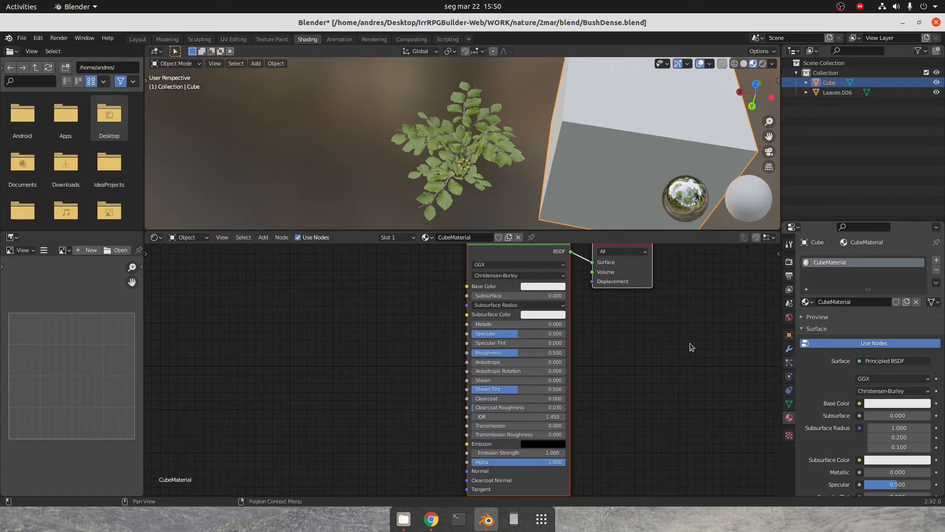
- Change the Principled BSDF base color of CubeMaterial to a pale pink
scroll(559, 315, down, 2)
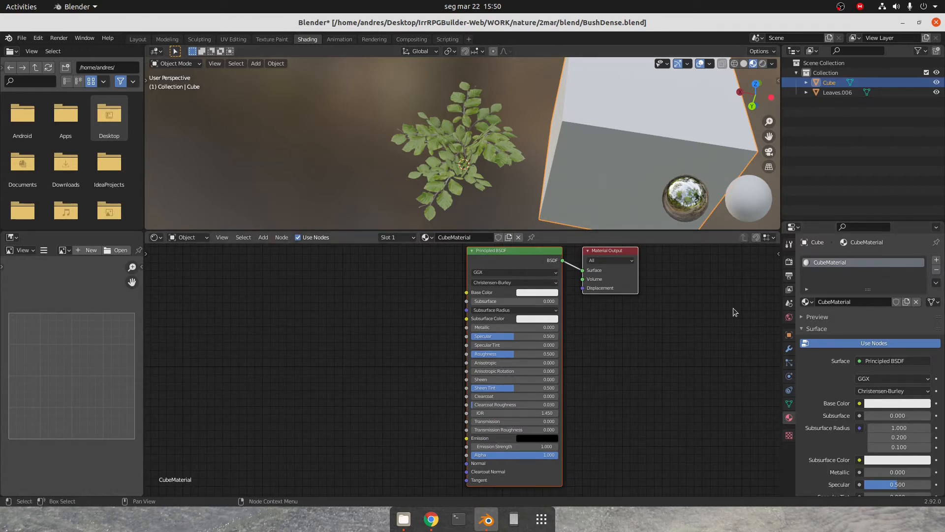
click(520, 296)
mouse_move(554, 219)
mouse_down()
mouse_move(562, 199)
mouse_move(546, 233)
mouse_move(551, 210)
mouse_up()
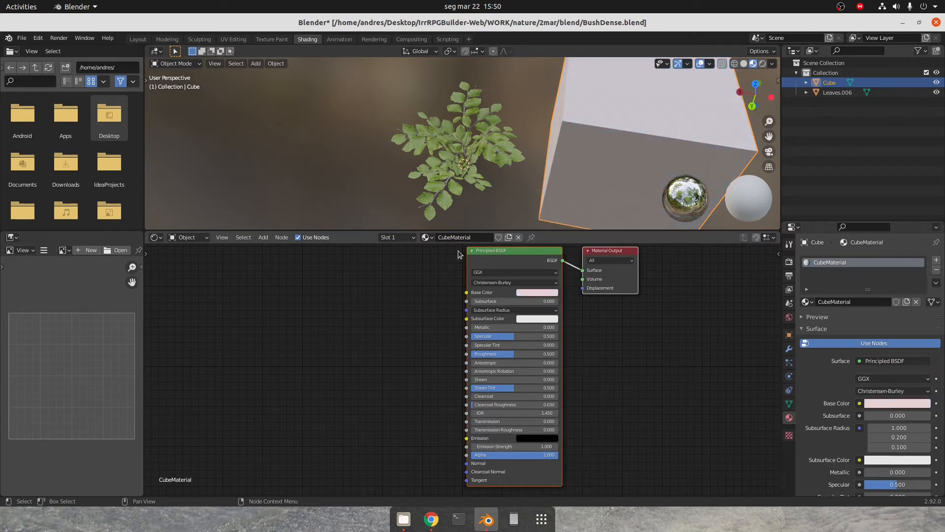
- Add an Image Texture node to CubeMaterial and place it beside the Principled BSDF node
right_click(310, 280)
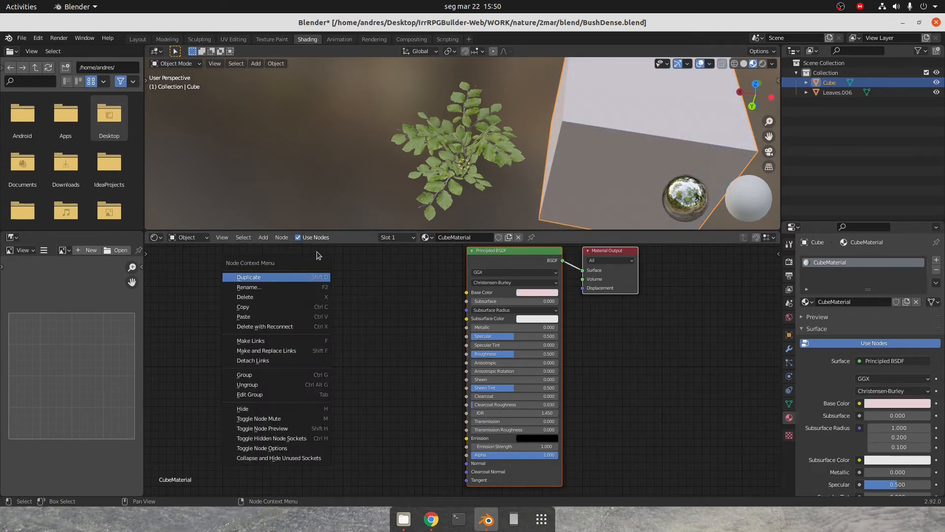
click(263, 237)
mouse_move(303, 294)
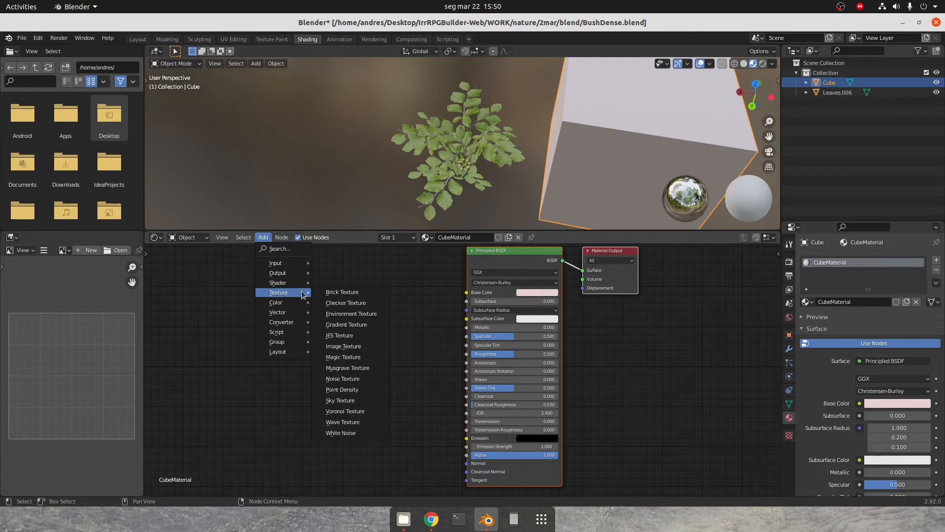
click(343, 348)
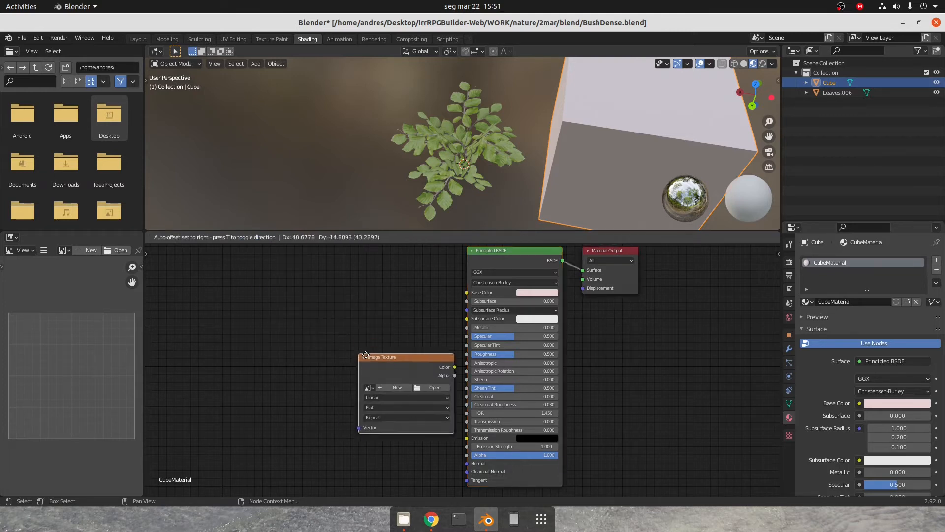
click(348, 318)
- Load stone3.jpg from the 2mar folder into the new Image Texture node
click(352, 317)
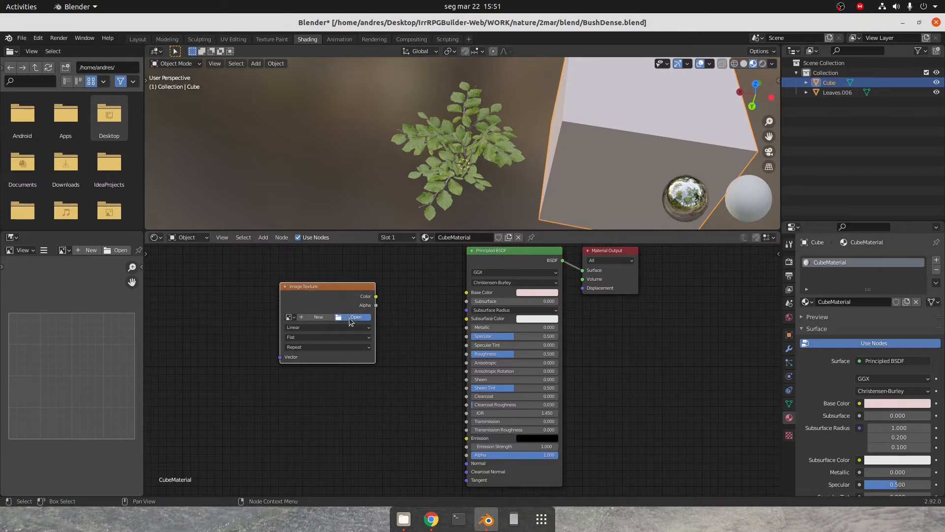
click(367, 150)
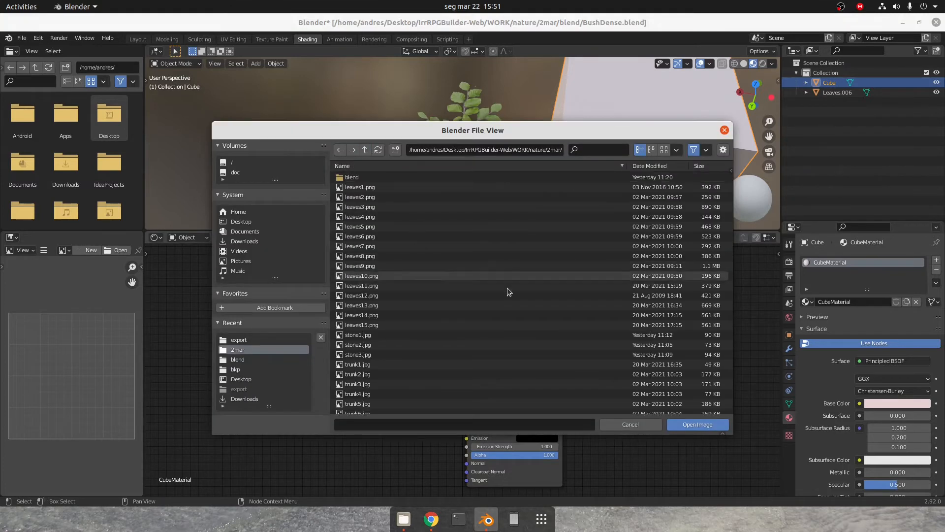
scroll(396, 315, down, 2)
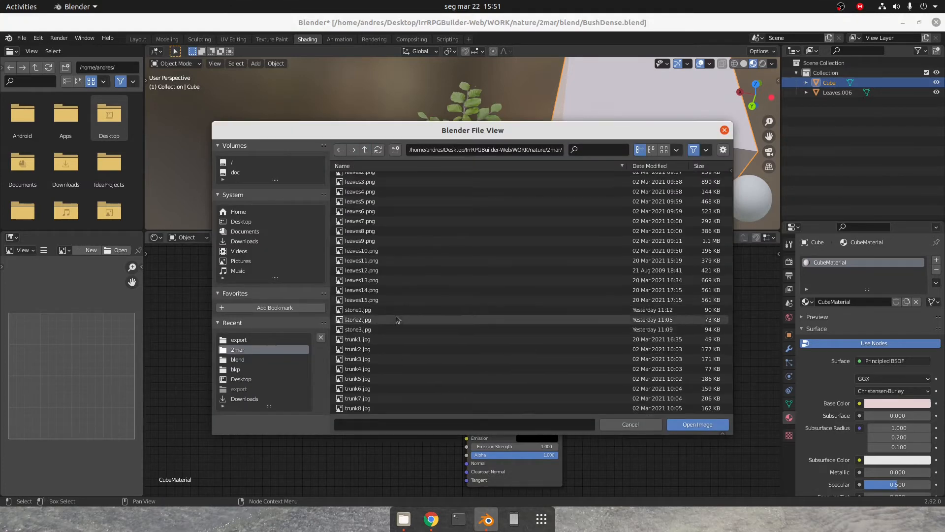
double_click(375, 329)
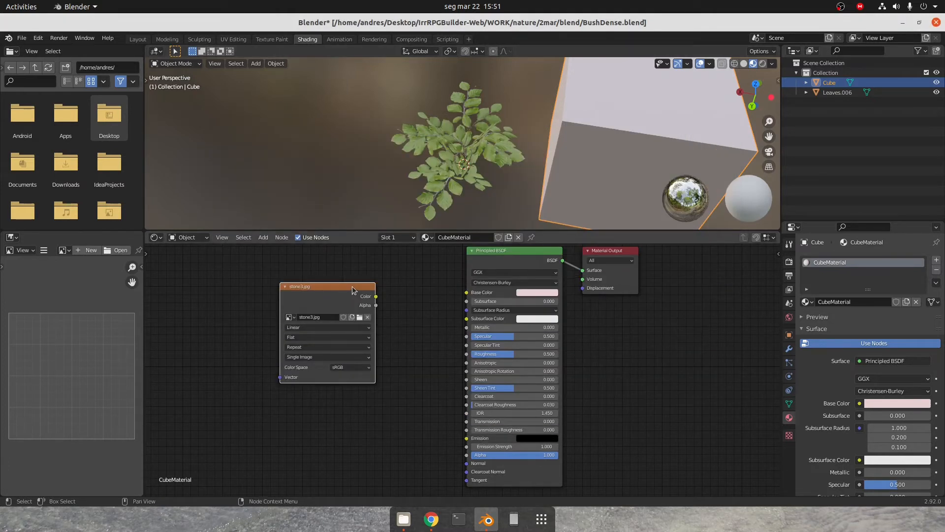
- Connect the stone3.jpg node's Color output to the Principled BSDF Base Color and inspect the textured cube
drag(352, 290, 382, 268)
scroll(354, 325, up, 1)
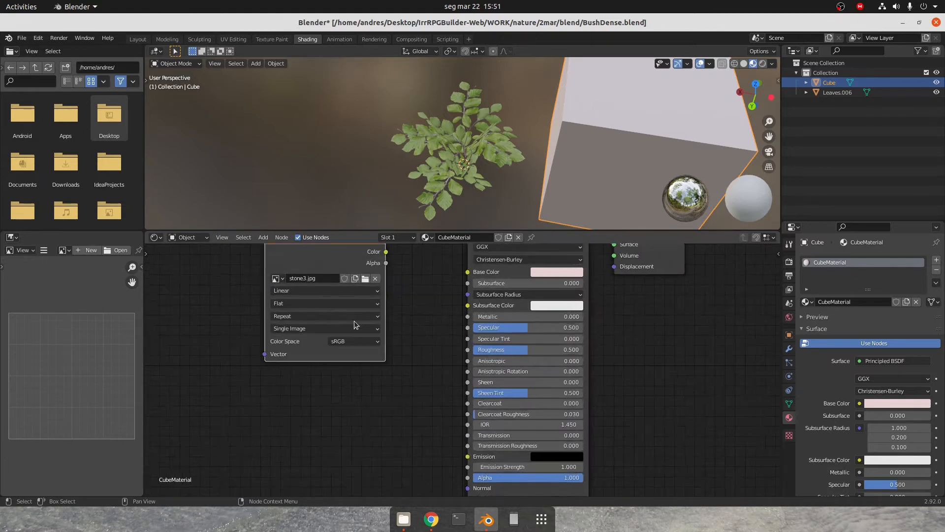
scroll(416, 303, up, 2)
middle_drag(419, 298, 463, 385)
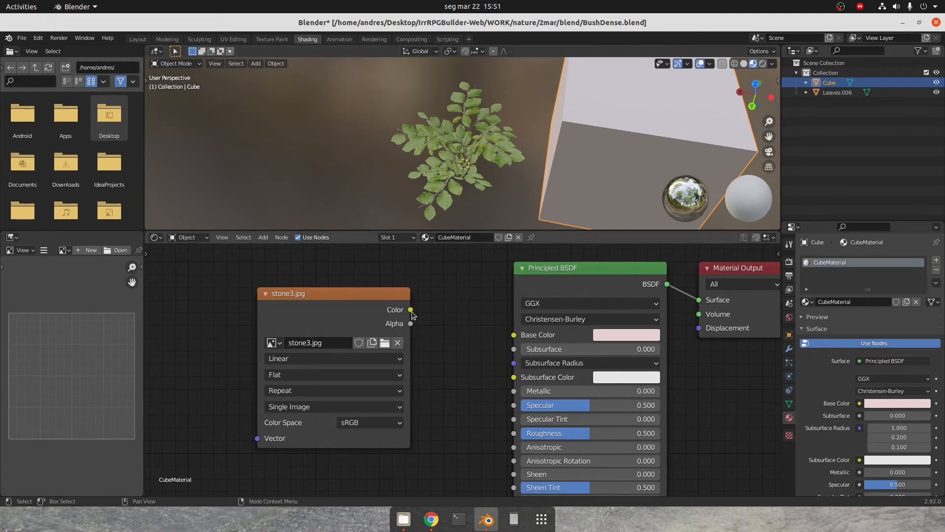
drag(412, 310, 517, 337)
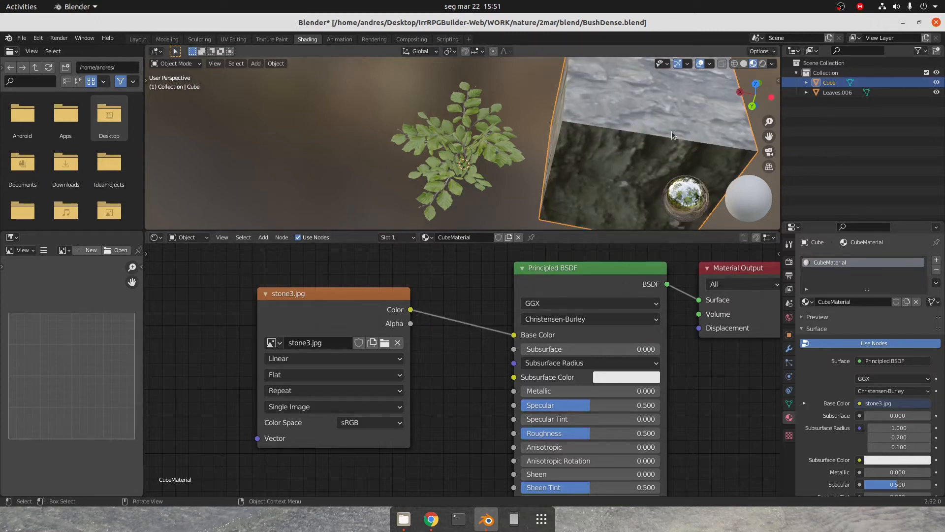
mouse_move(677, 129)
middle_down()
mouse_move(648, 143)
mouse_move(614, 81)
mouse_move(581, 67)
mouse_move(514, 92)
mouse_move(568, 120)
mouse_move(640, 104)
mouse_move(667, 123)
middle_up()
scroll(614, 279, down, 3)
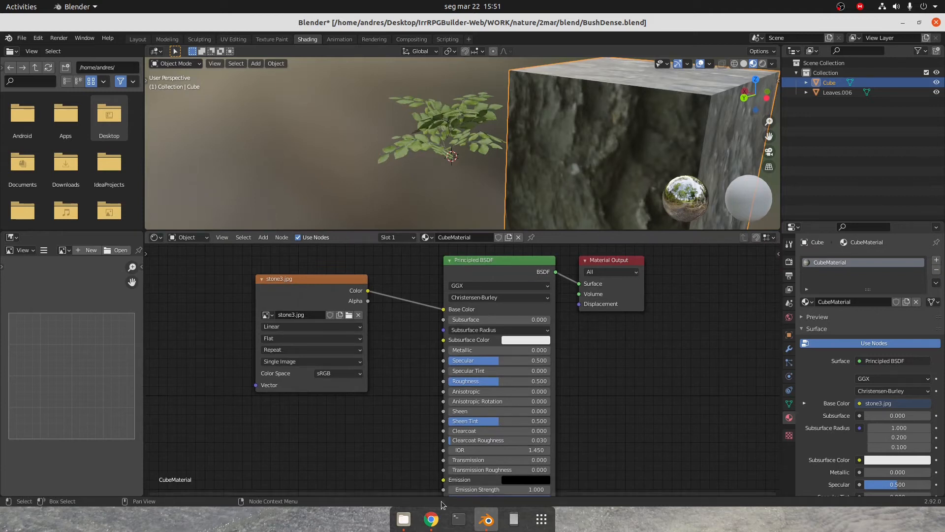
- Consult the Opaque Materials diagram in Chrome, return to Blender, and set CubeMaterial's Specular to 0 and Roughness to 1
click(431, 519)
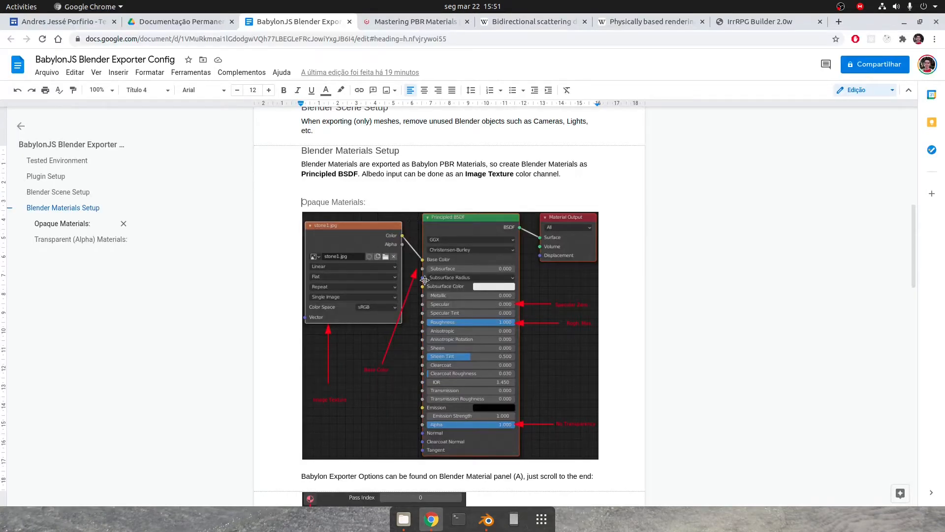
click(487, 519)
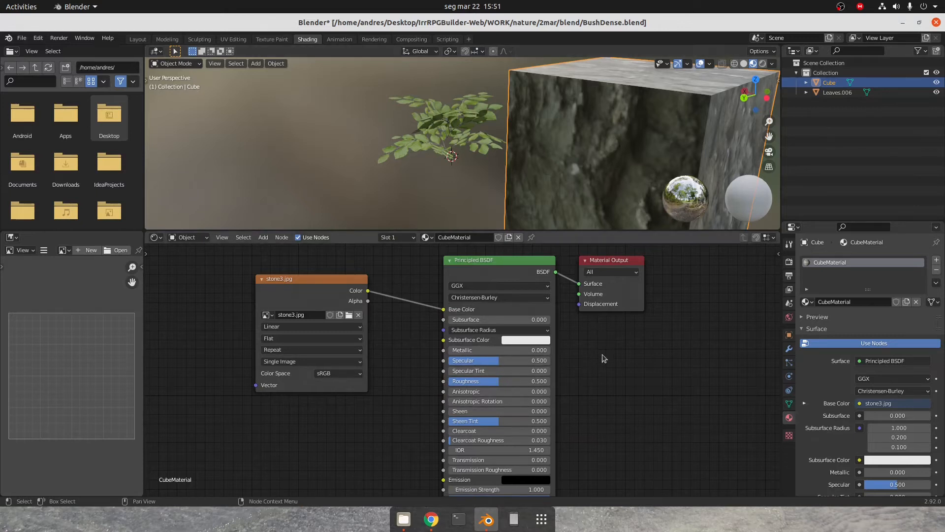
middle_drag(657, 180, 627, 150)
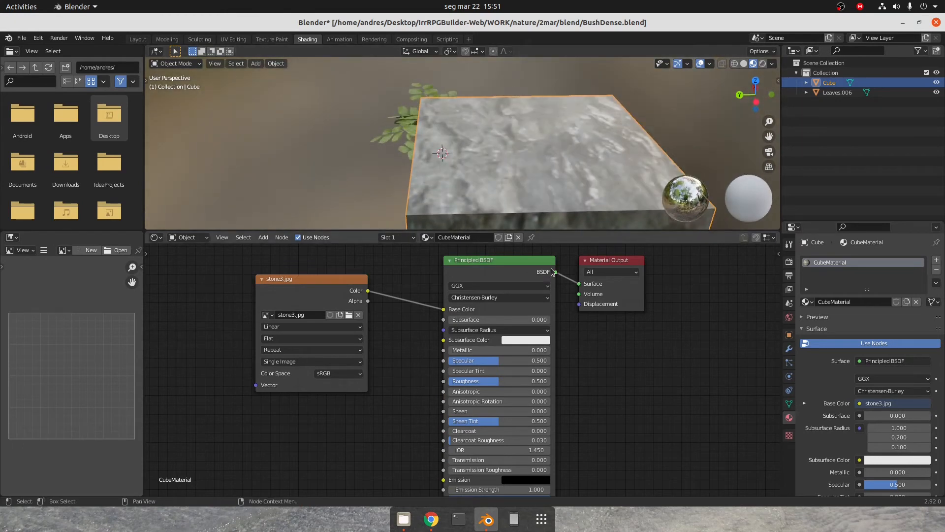
drag(505, 361, 449, 361)
drag(493, 384, 531, 384)
middle_drag(534, 152, 599, 241)
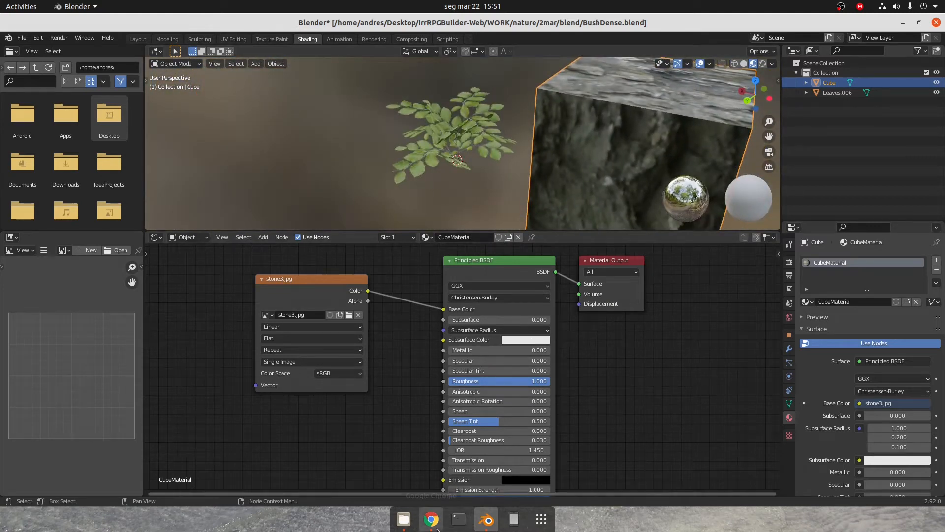
- Review the document's opaque exporter options in Chrome, and examine CubeMaterial's Babylon.js PBR Transparency mode in Blender
click(432, 519)
scroll(672, 262, down, 5)
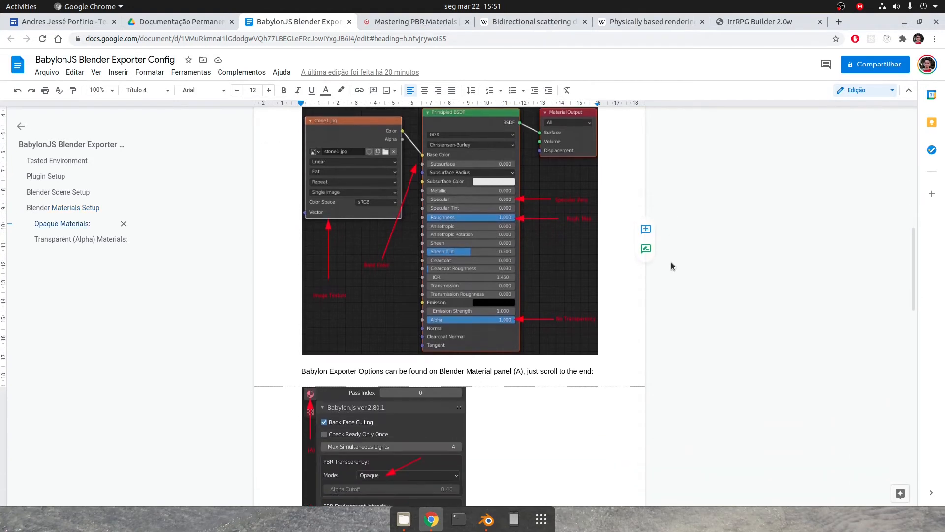
scroll(380, 318, up, 4)
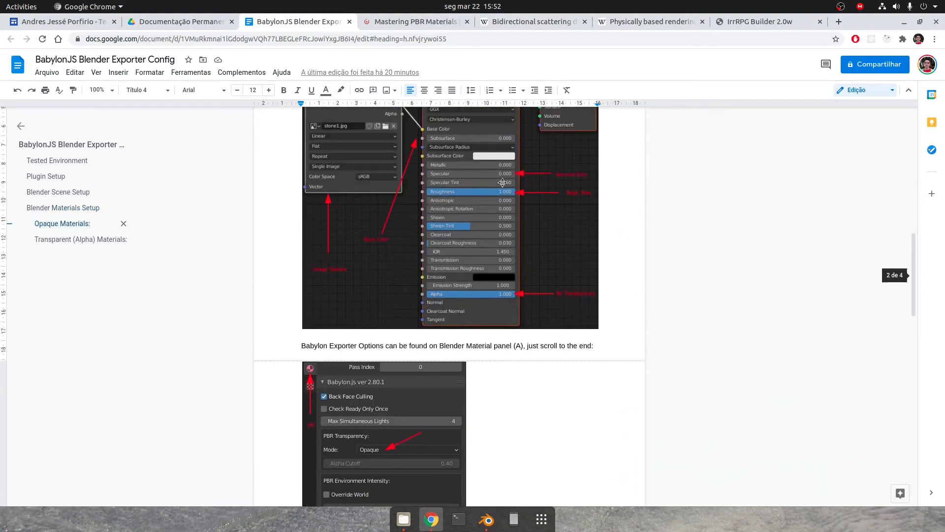
click(485, 522)
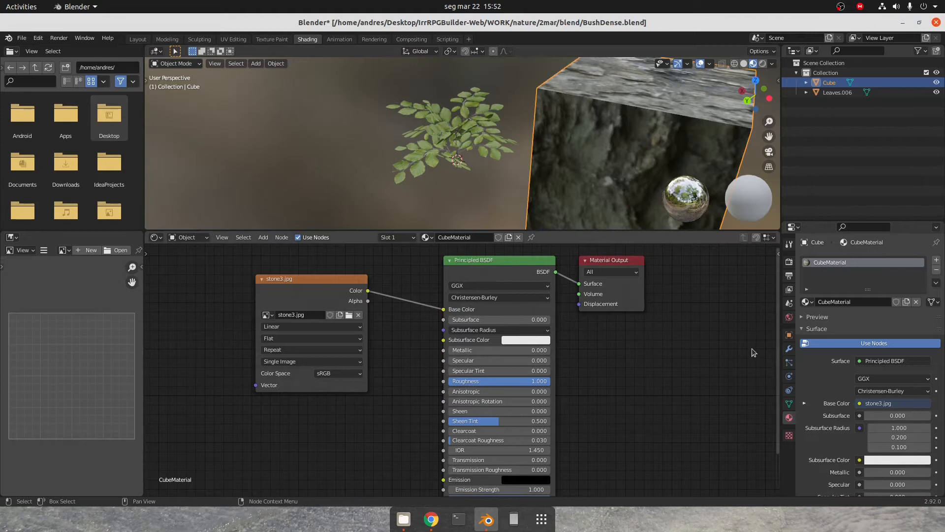
scroll(850, 347, down, 15)
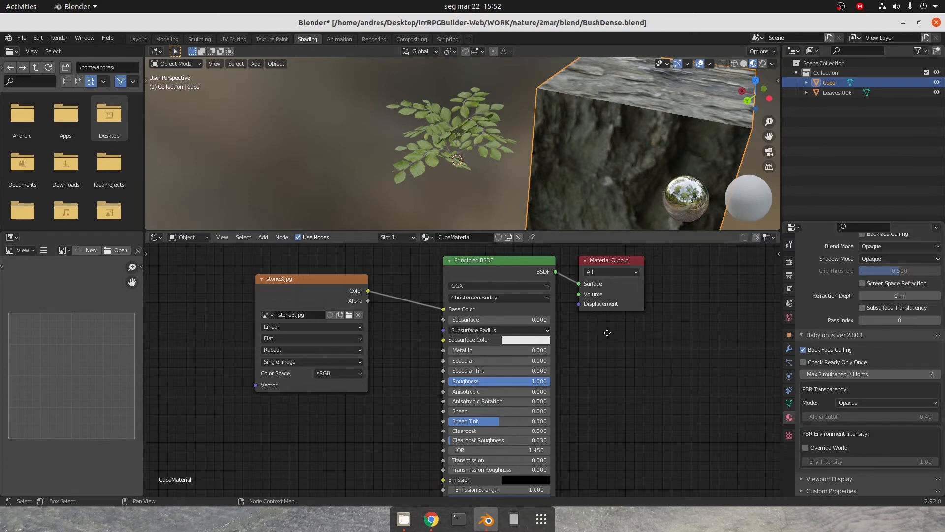
middle_drag(608, 333, 554, 326)
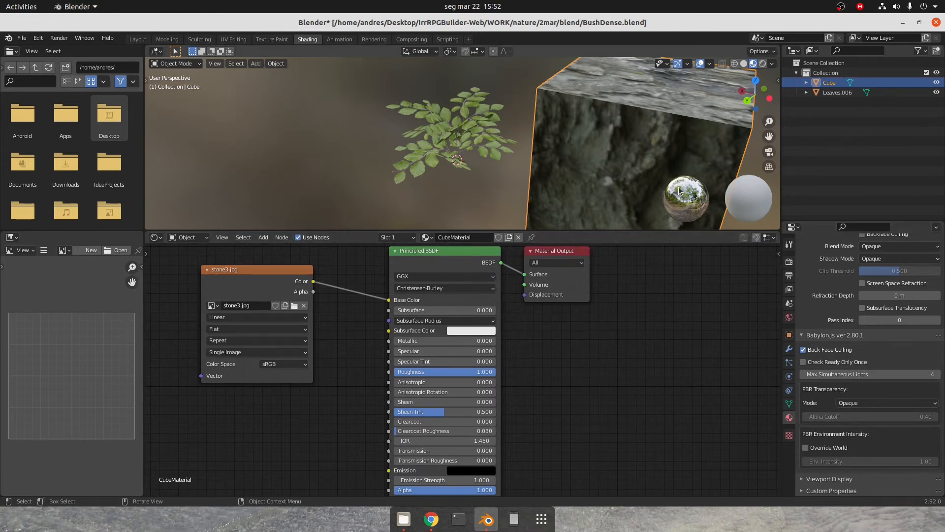
click(862, 404)
- Select the leafy bush and set its material's Babylon.js PBR Transparency mode to Opaque
click(439, 124)
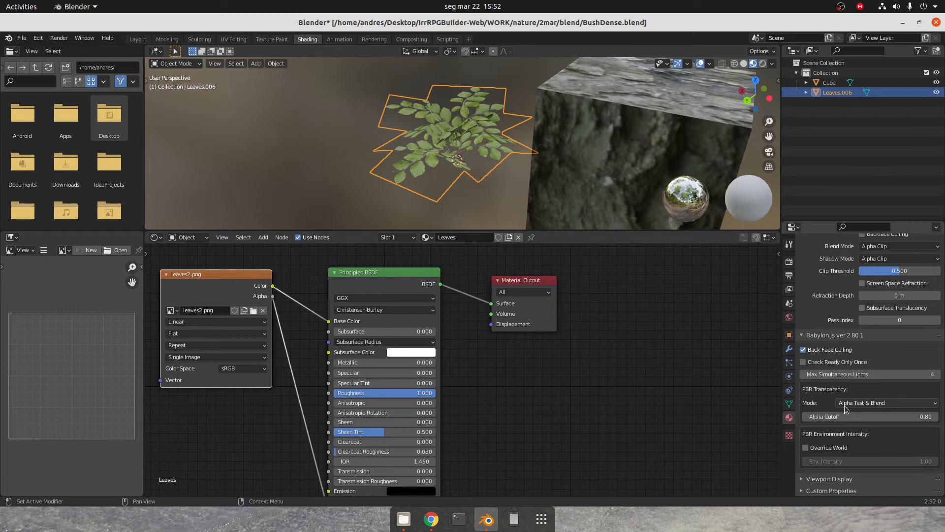
click(898, 404)
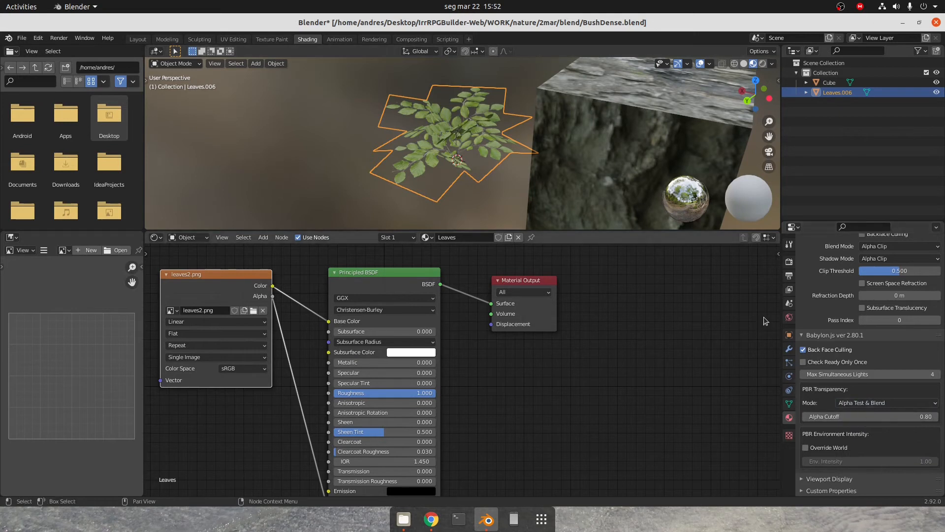
click(870, 404)
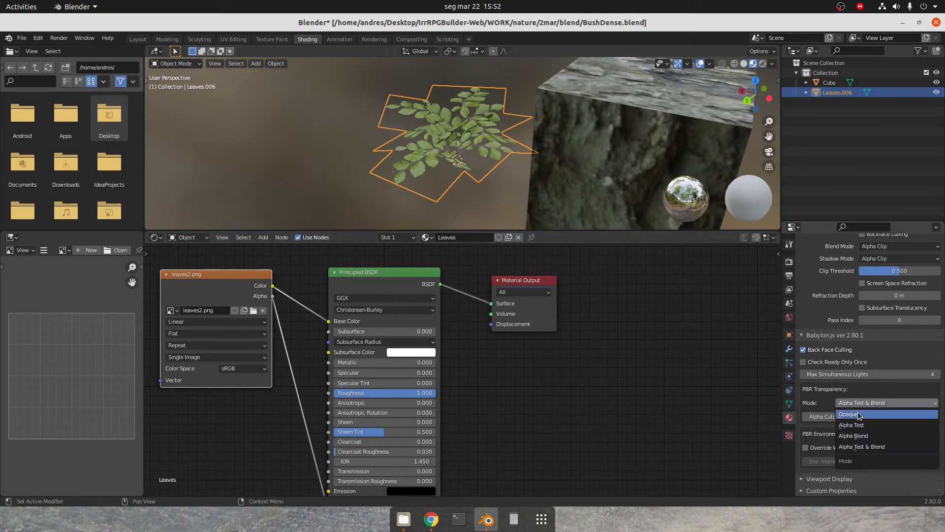
click(859, 415)
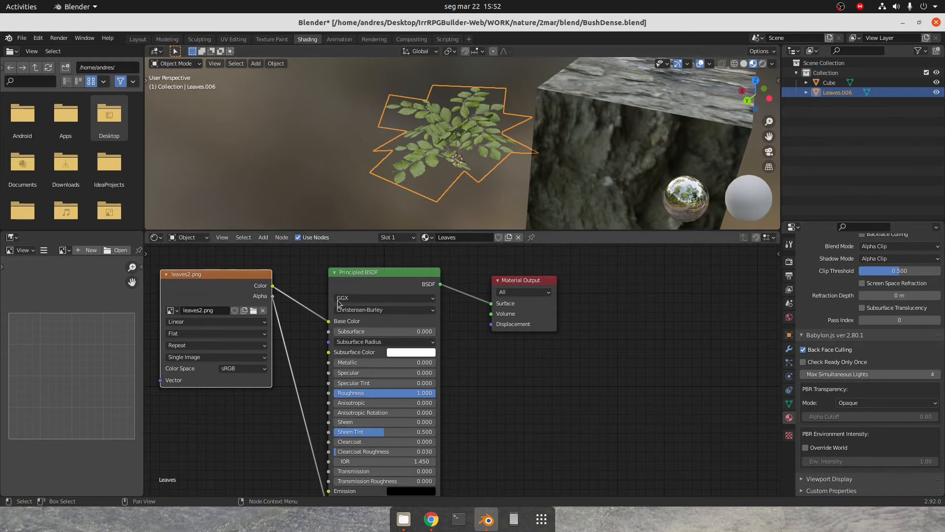
- Disconnect the leaves2.png Alpha output from the Principled BSDF Alpha input and inspect the bush's leaf planes
scroll(309, 325, down, 2)
drag(347, 490, 392, 417)
mouse_move(465, 139)
middle_down()
mouse_move(480, 165)
mouse_move(458, 140)
mouse_move(465, 158)
middle_up()
scroll(466, 138, up, 4)
scroll(465, 140, down, 2)
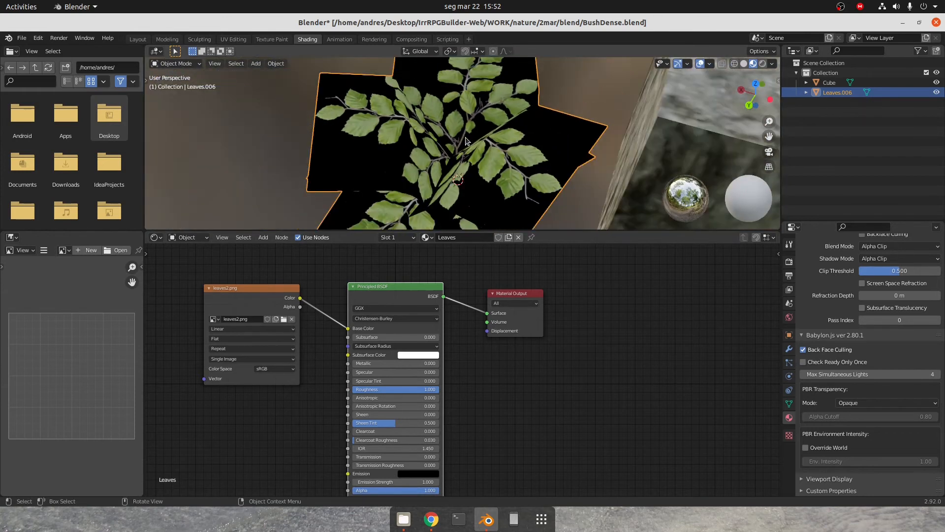
- Switch to Chrome and read the Transparent (Alpha) Materials section, covering its node diagram, alpha modes and Babylon exporter options
click(431, 519)
scroll(389, 158, down, 6)
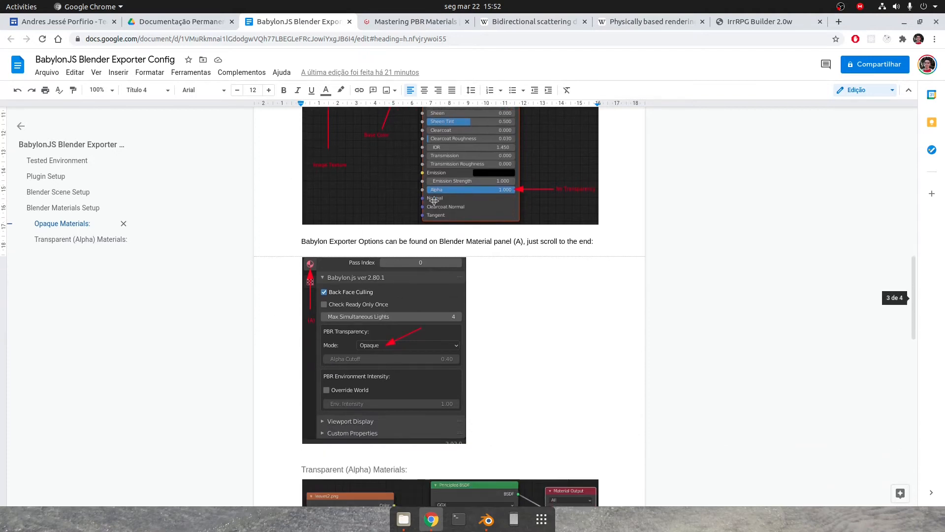
scroll(416, 147, up, 3)
scroll(343, 283, down, 3)
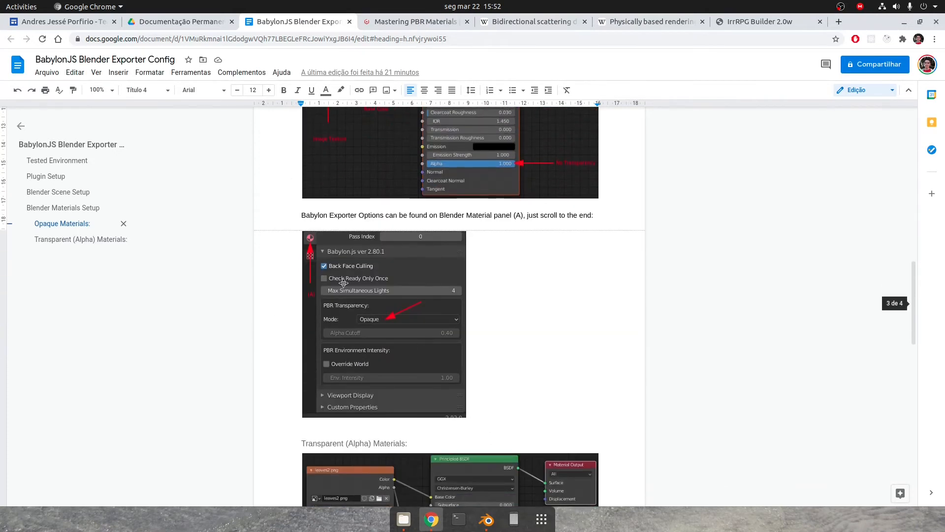
scroll(383, 381, down, 6)
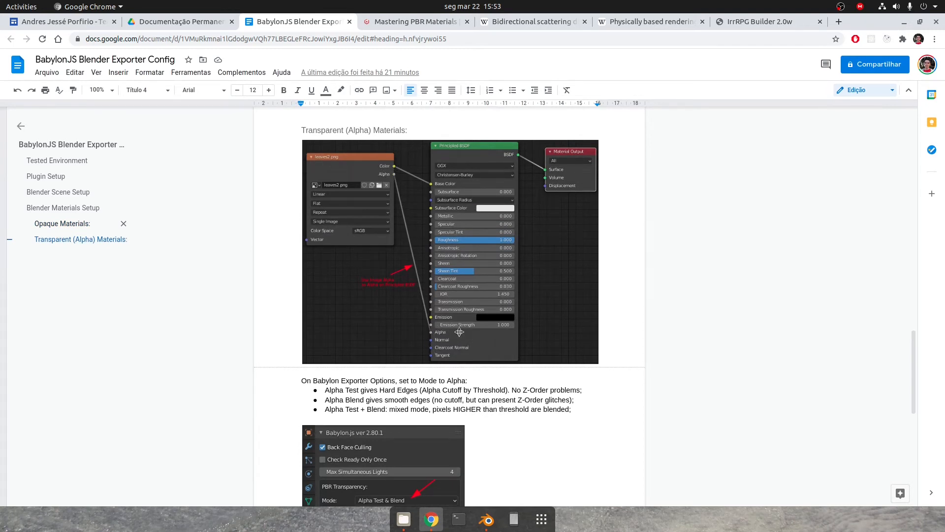
scroll(459, 332, down, 3)
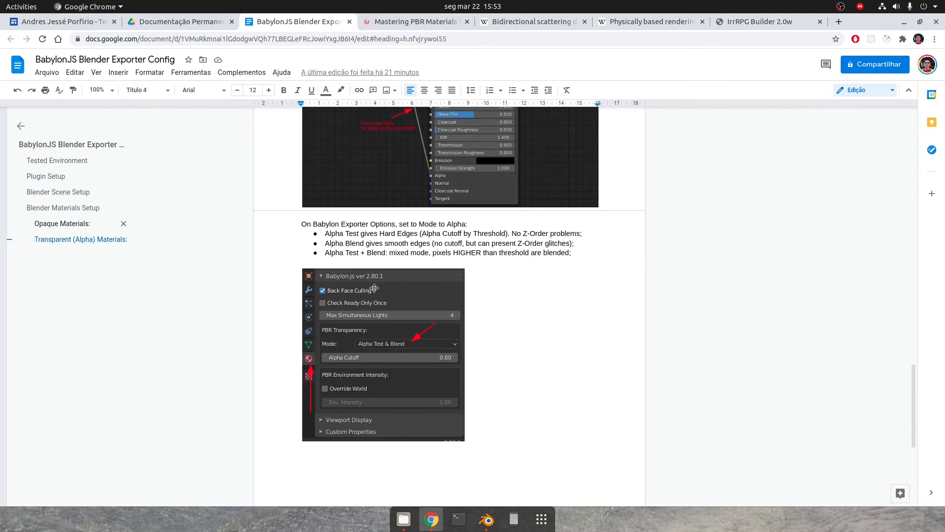
scroll(522, 355, down, 2)
scroll(527, 337, up, 3)
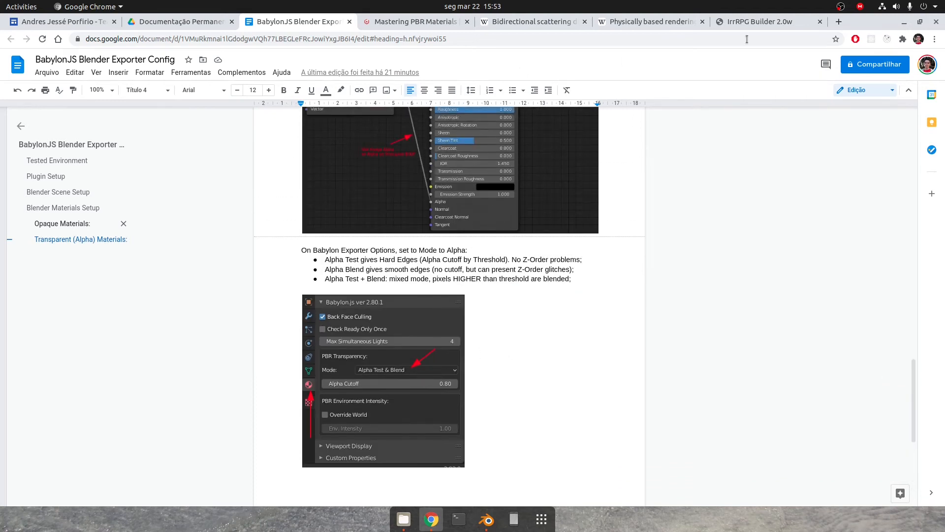
- Compare the document's transparent material export settings with the painted scene in IrrRPG Builder and the bush's material nodes in Blender
click(757, 23)
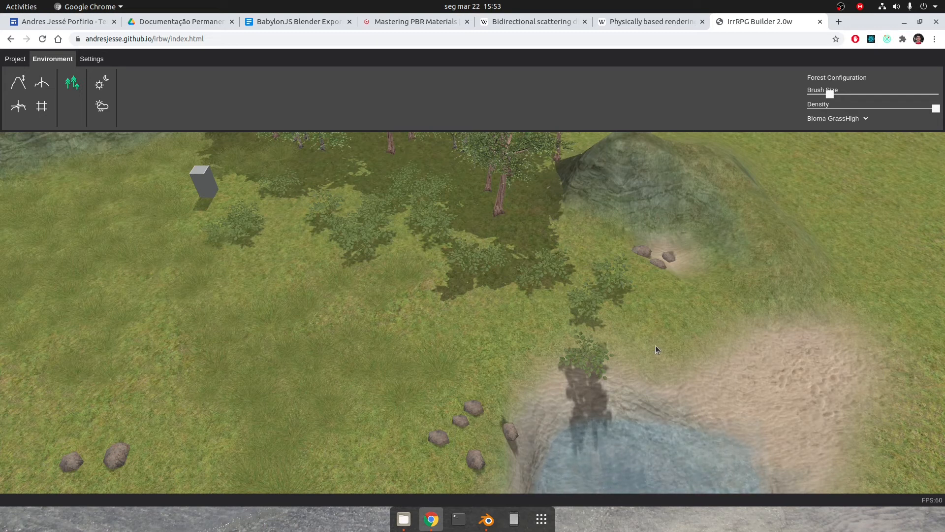
click(259, 22)
scroll(165, 252, down, 5)
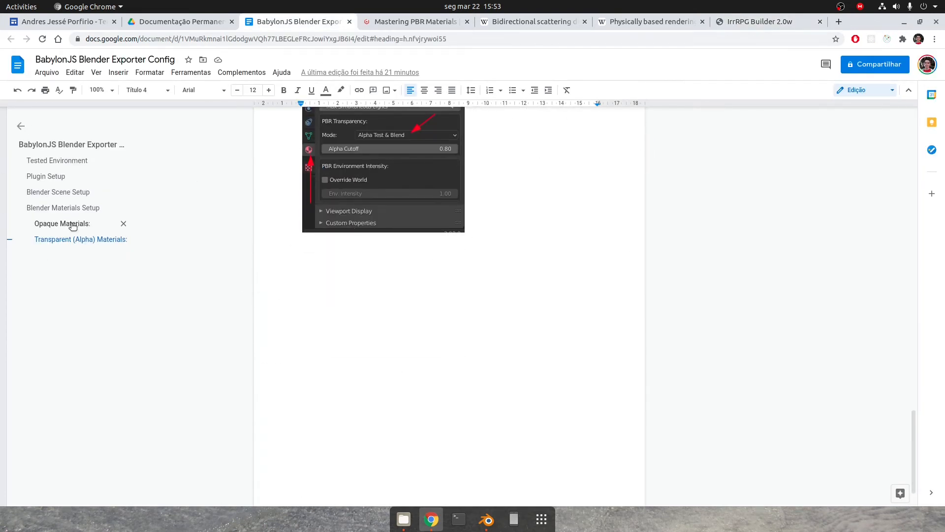
scroll(533, 319, up, 3)
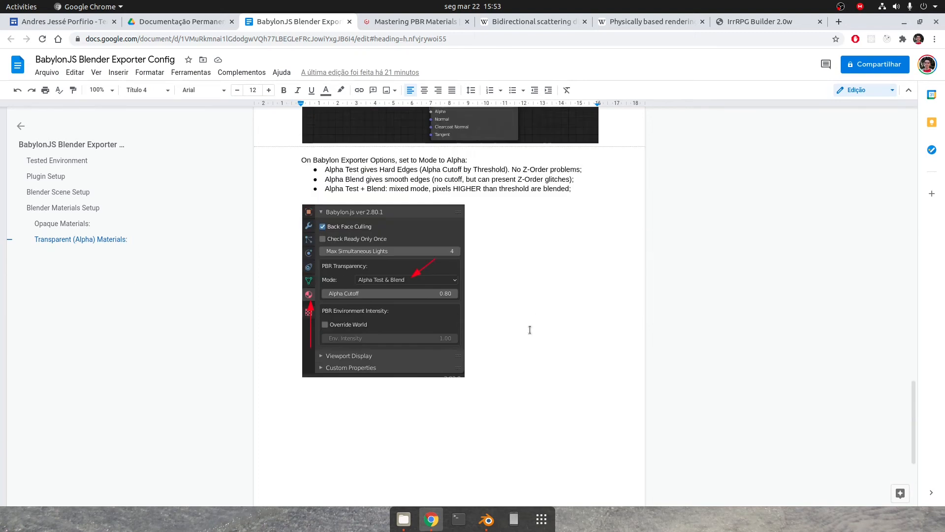
click(477, 526)
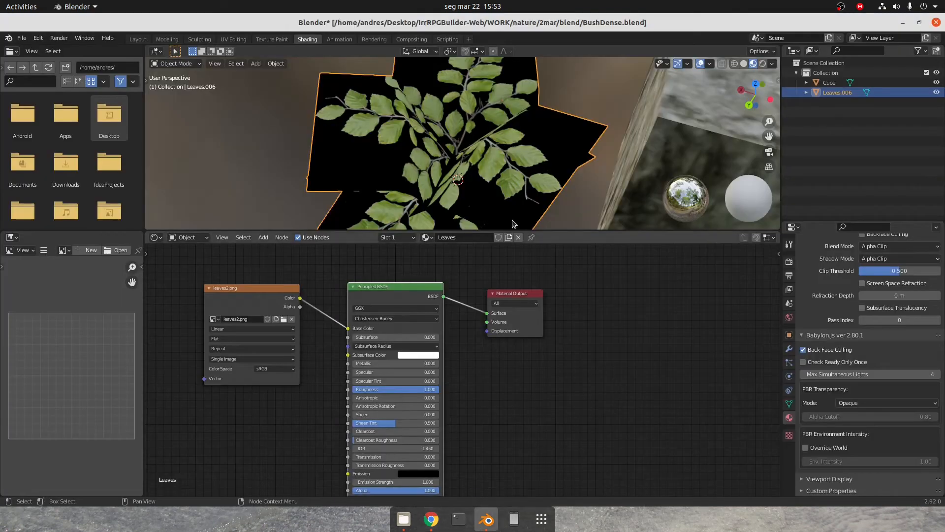
click(432, 519)
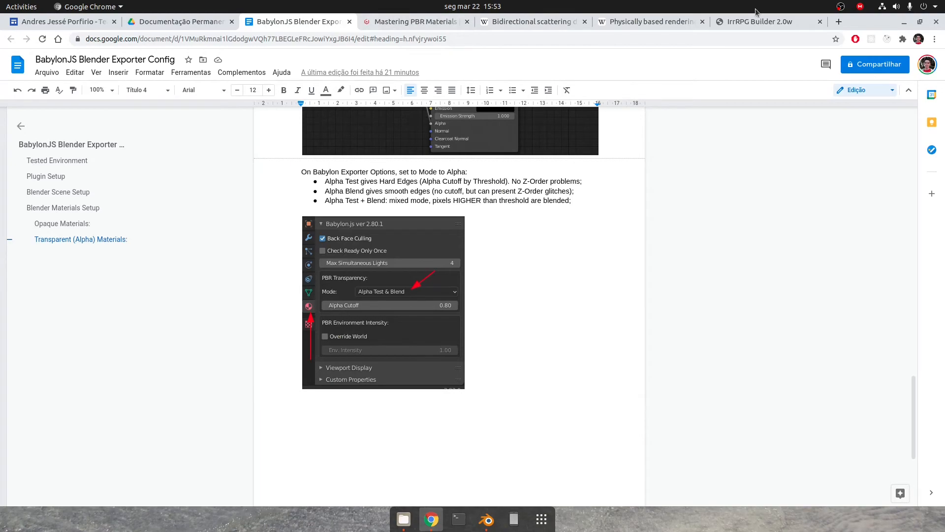
- Switch to IrrRPG Builder and fly over the terrain to inspect the painted bushes, trees, grass and rocks near and far
click(753, 21)
key(a)
key(w)
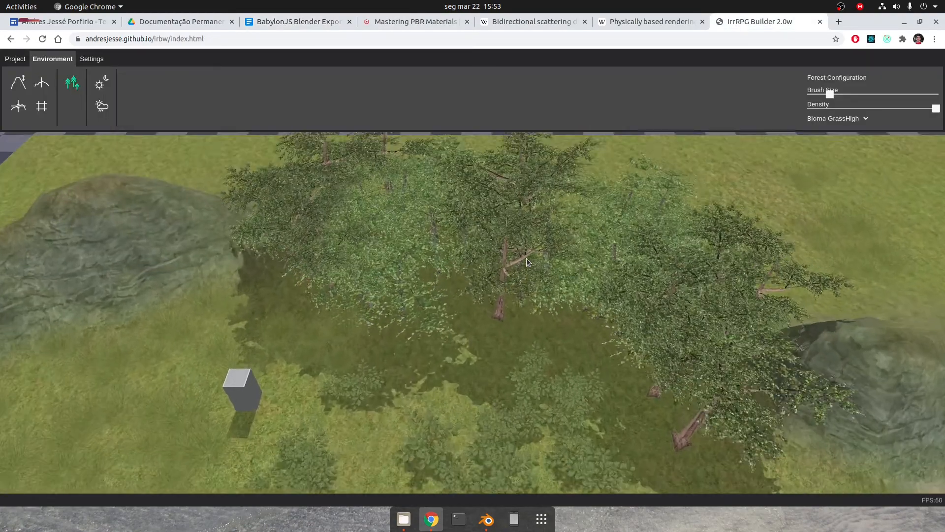
key(a)
key(s)
key(d)
key(w)
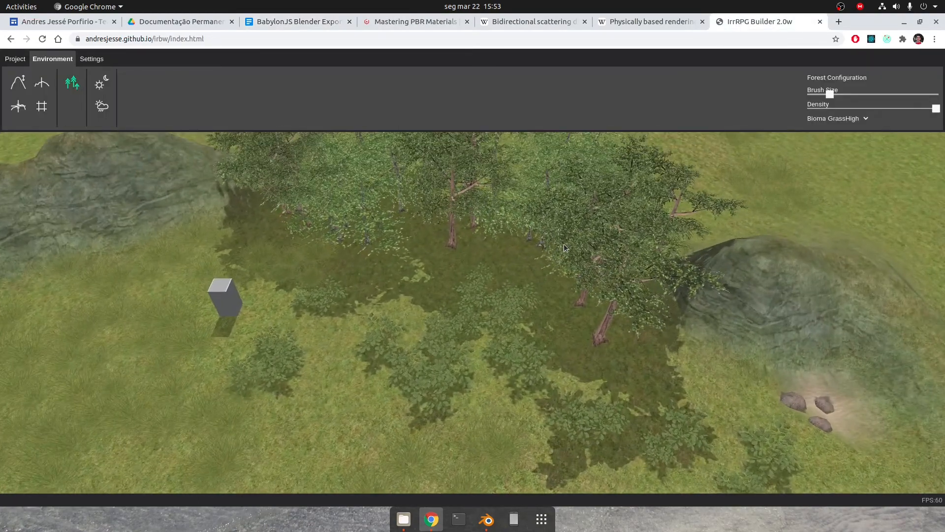
key(w)
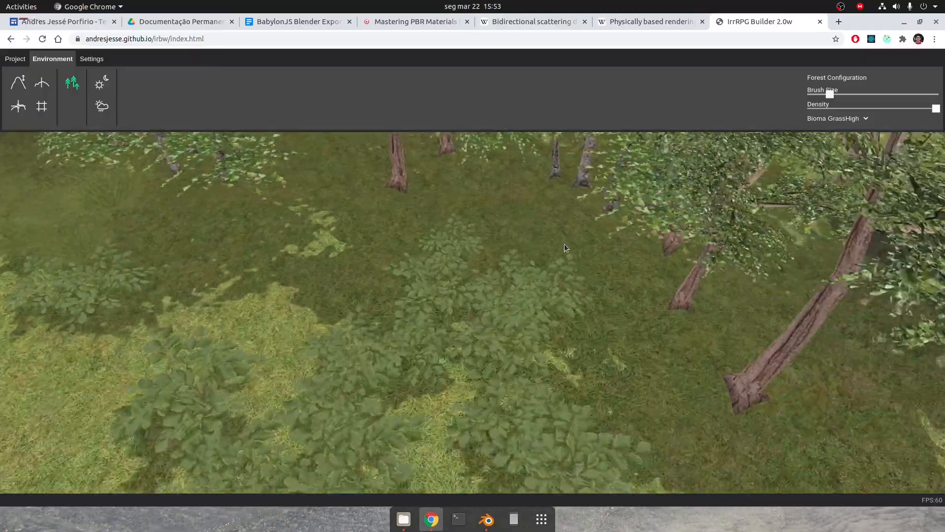
key(s)
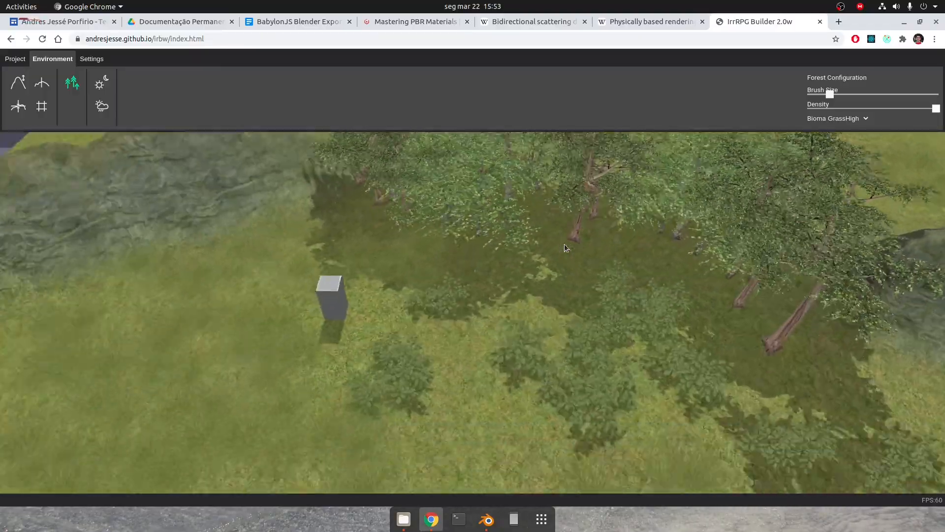
key(a)
key(w)
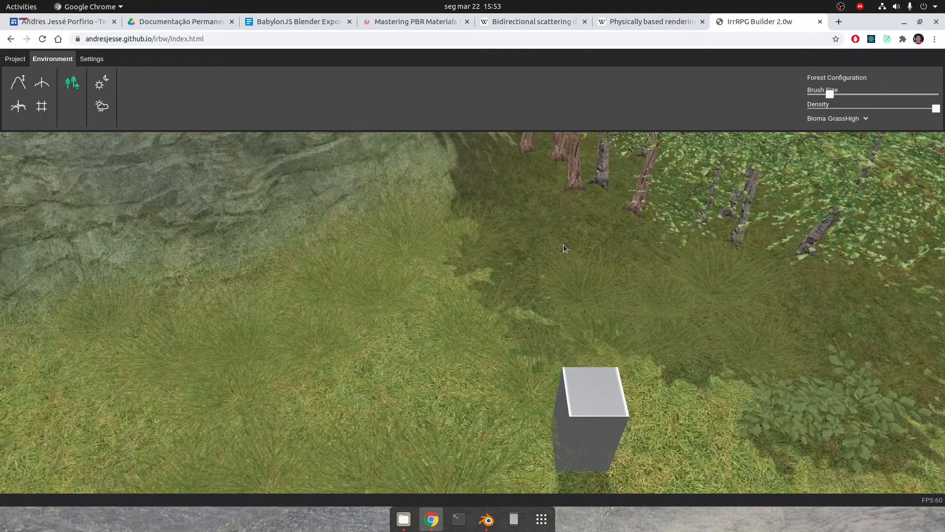
key(s)
key(s)
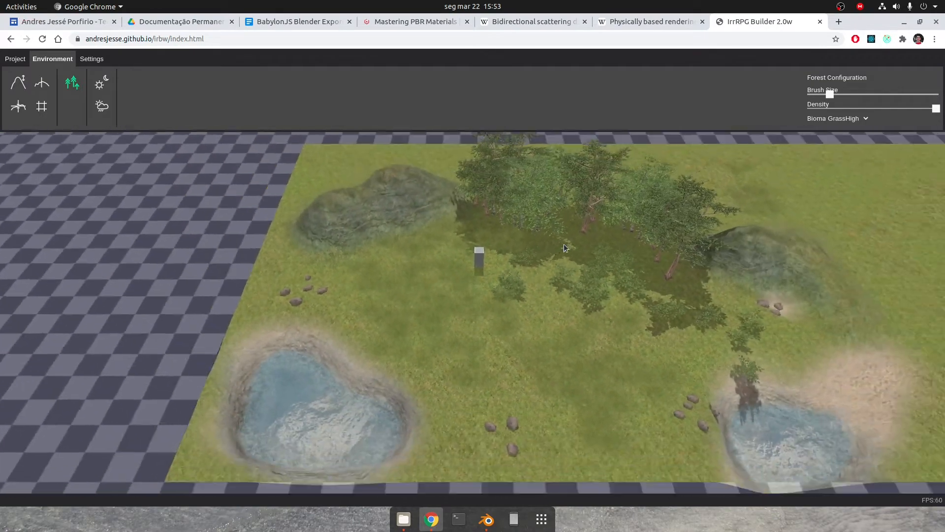
key(s)
key(d)
key(w)
key(a)
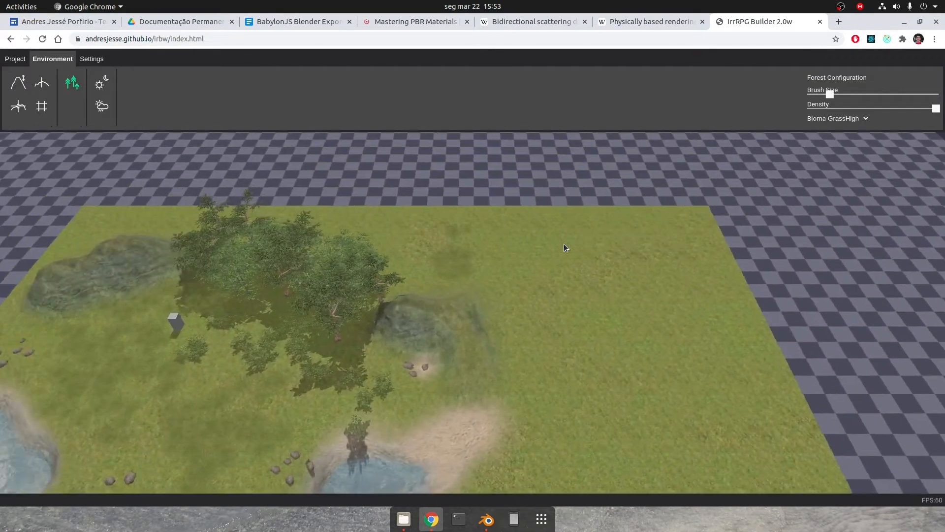
key(s)
key(w)
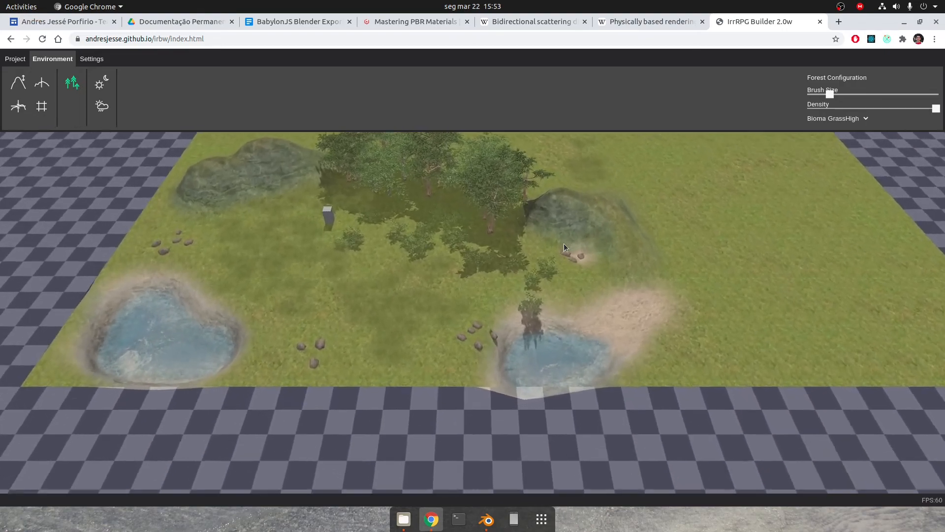
key(w)
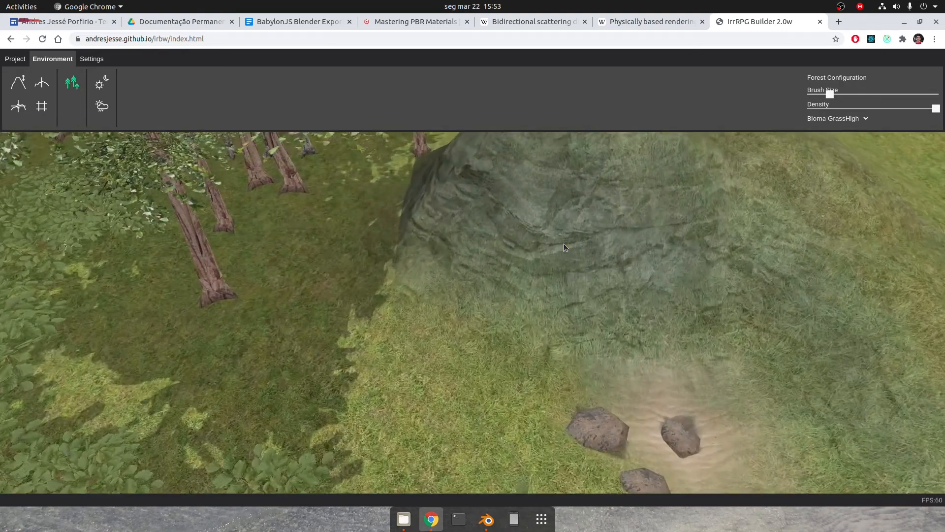
key(s)
key(w)
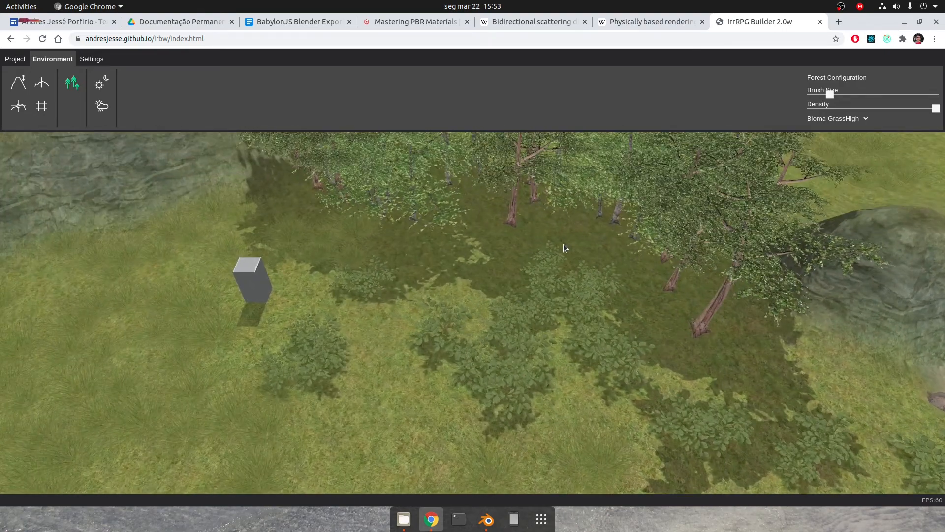
key(s)
key(a)
key(d)
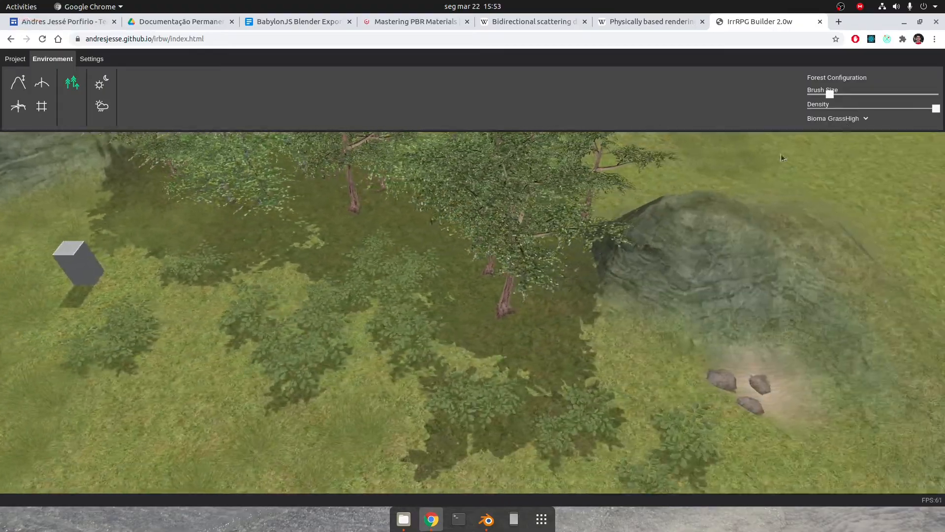
key(w)
key(d)
key(a)
key(w)
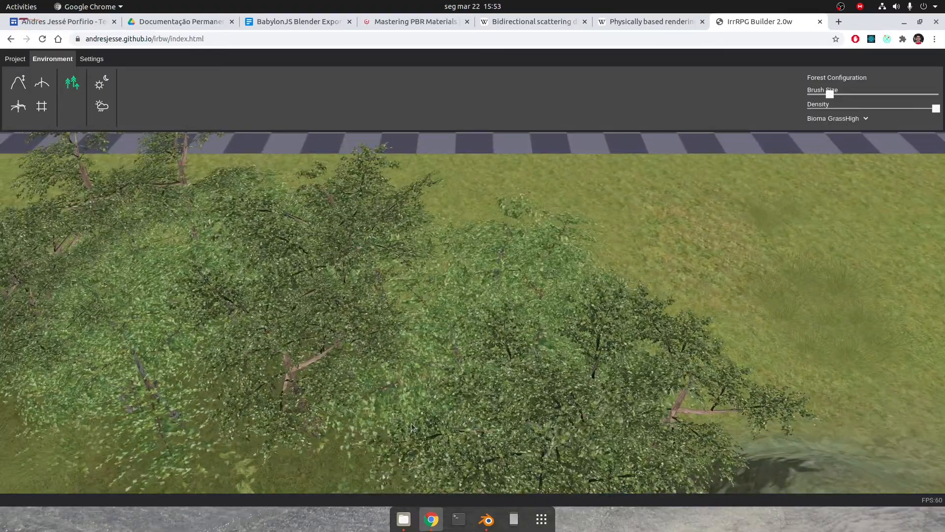
key(s)
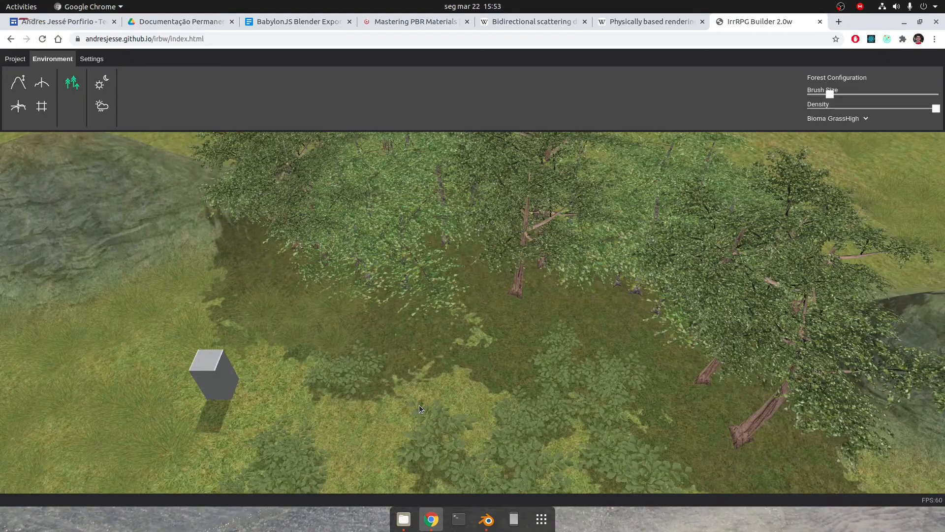
key(w)
key(d)
key(s)
key(a)
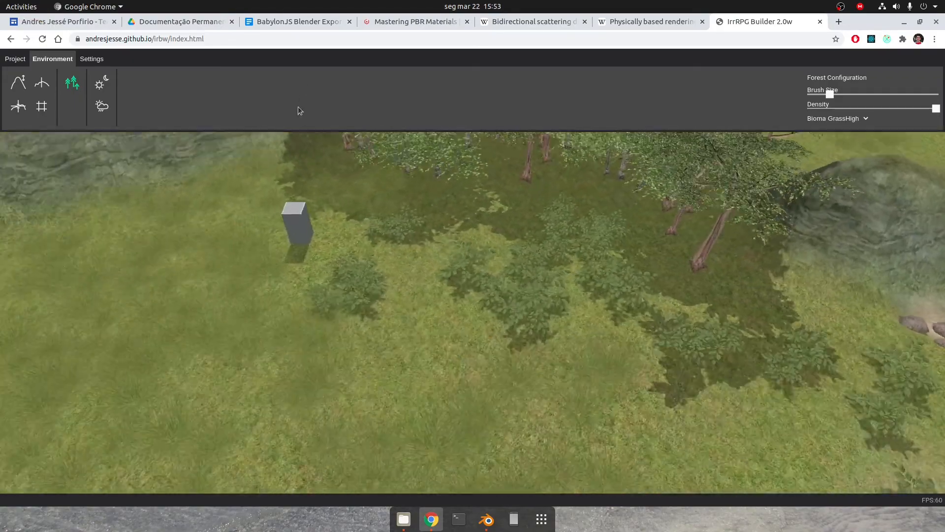
key(a)
key(s)
key(d)
key(s)
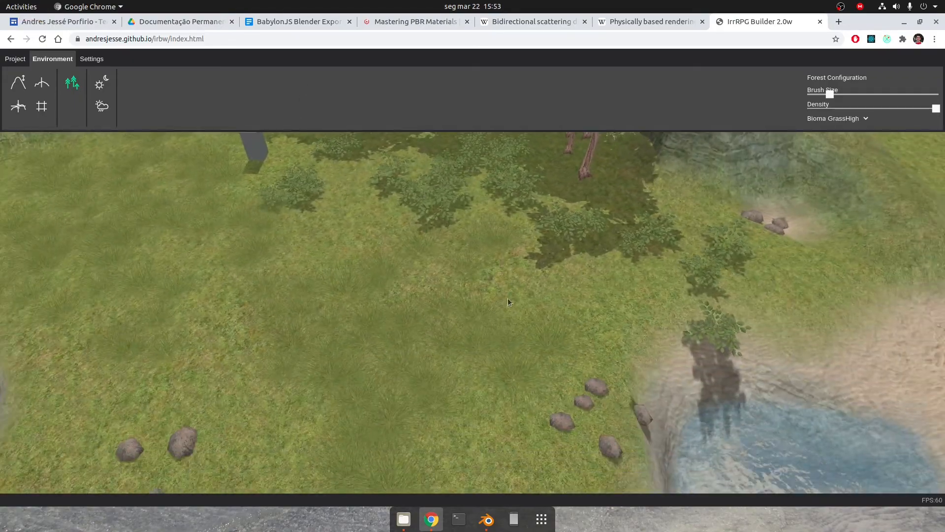
key(s)
key(a)
key(w)
key(a)
key(d)
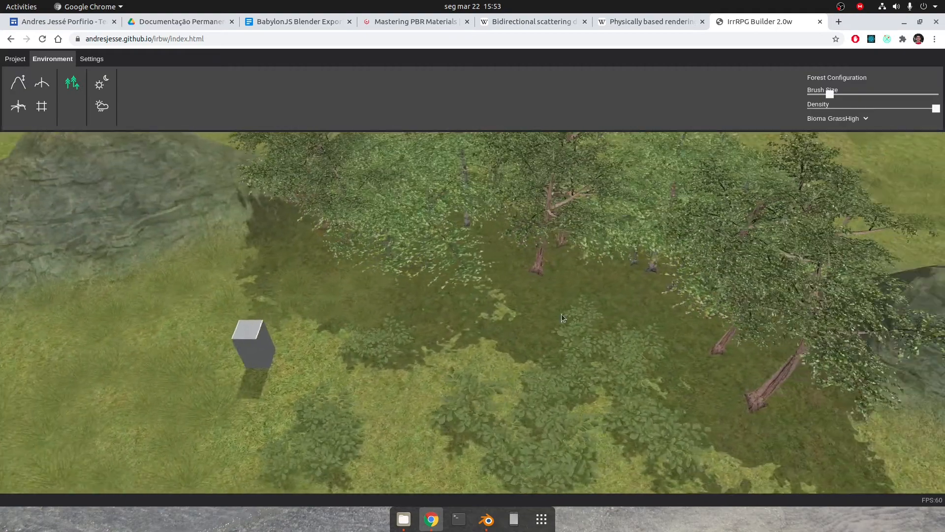
key(d)
key(s)
key(d)
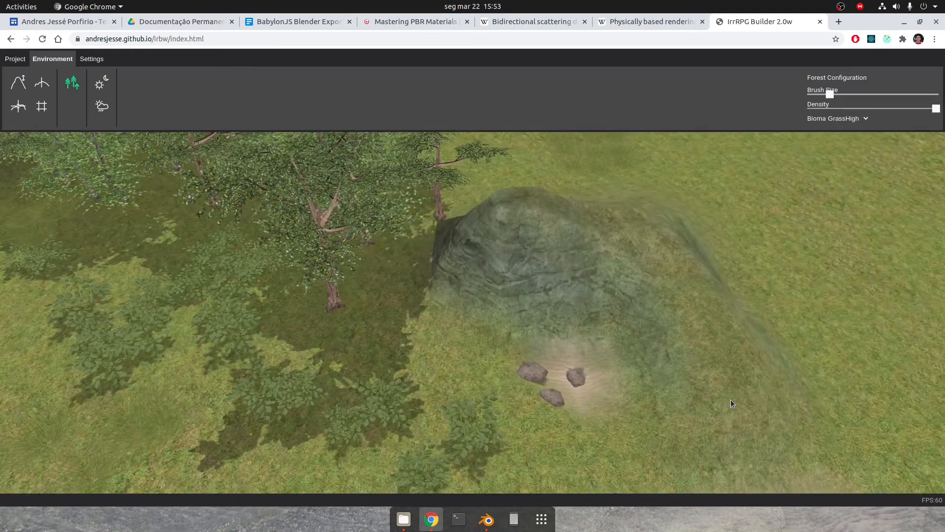
key(s)
key(a)
key(w)
key(a)
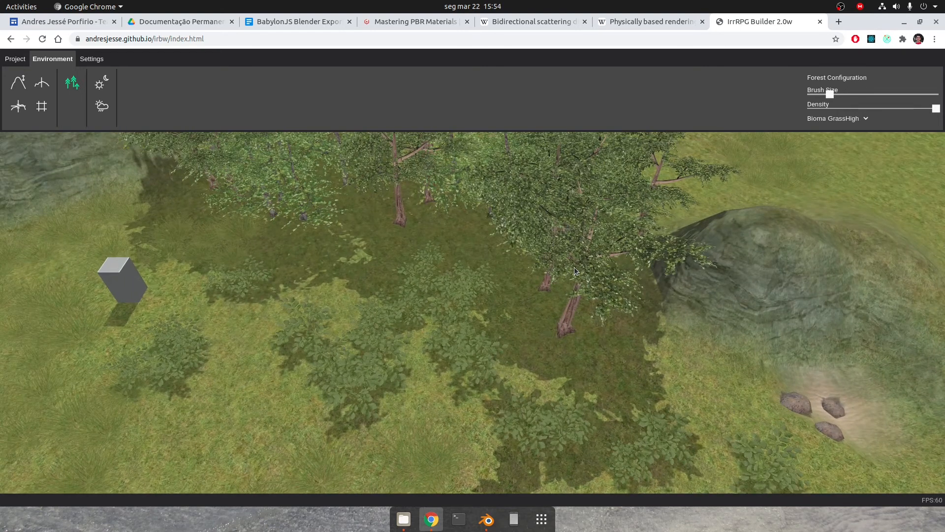
key(w)
key(d)
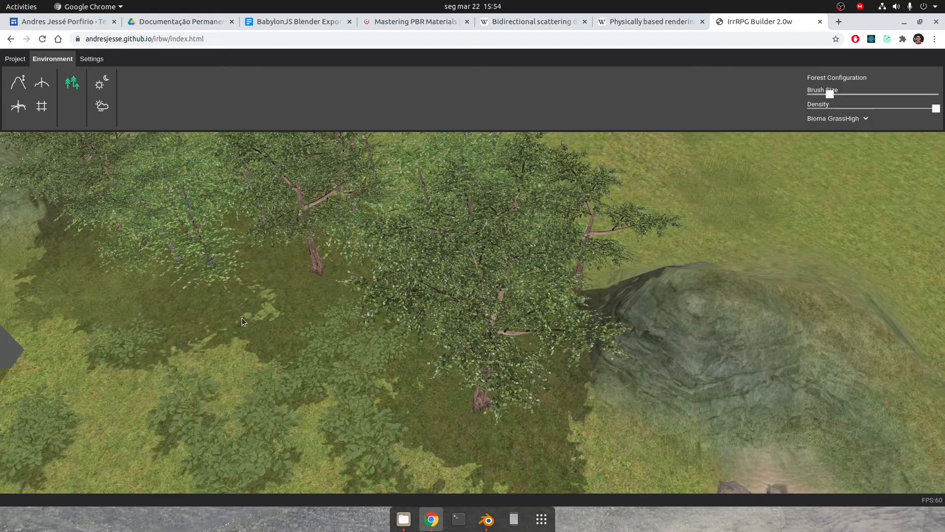
key(a)
key(w)
key(s)
key(d)
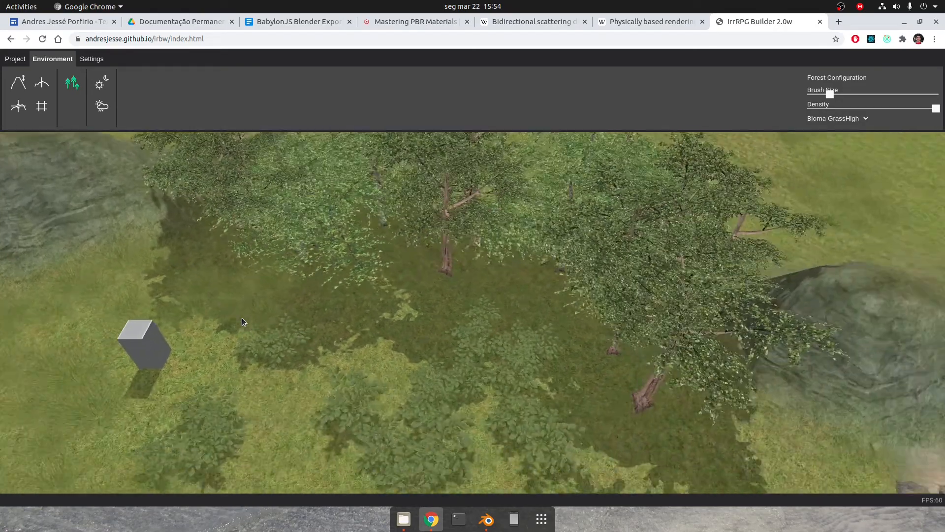
key(w)
key(d)
key(s)
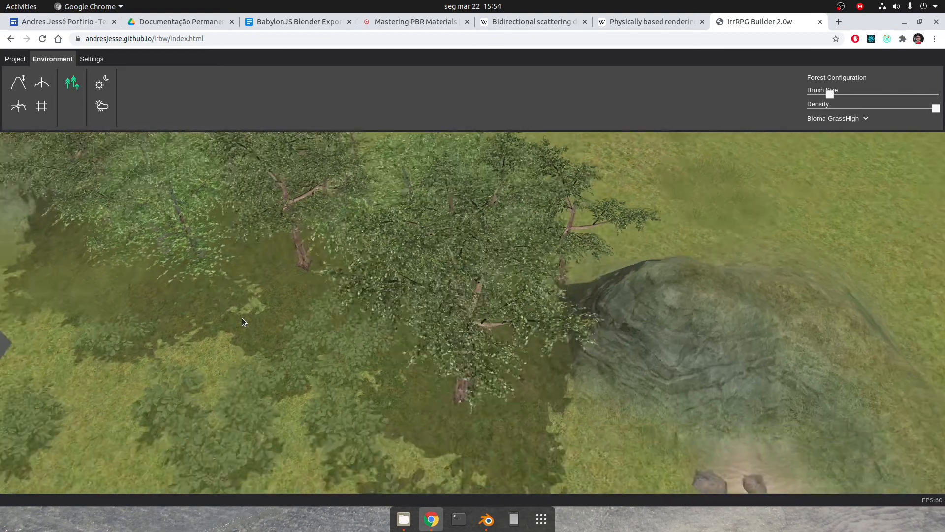
key(a)
key(a)
key(w)
key(d)
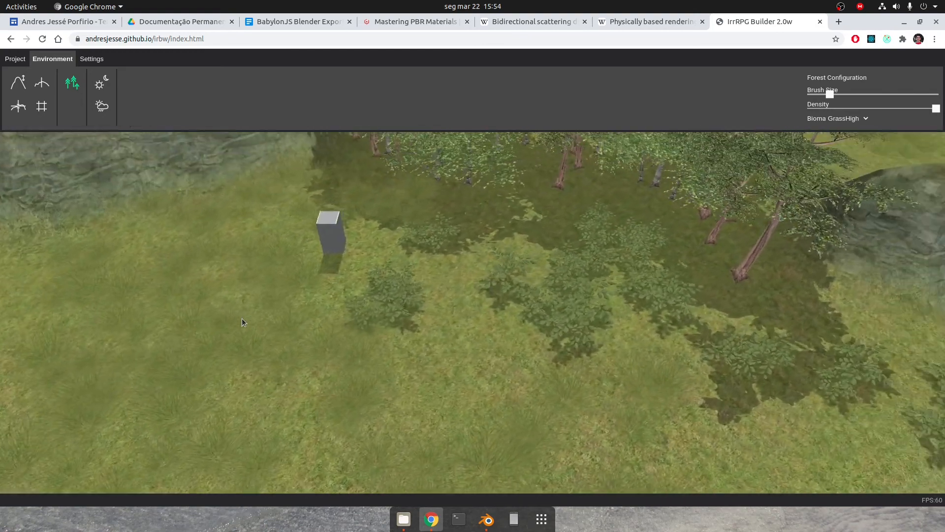
key(s)
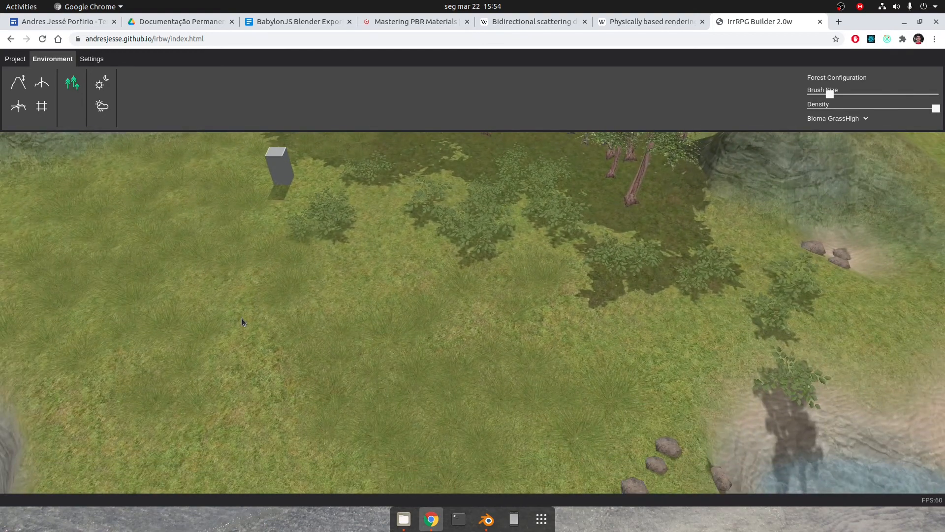
key(d)
key(w)
key(a)
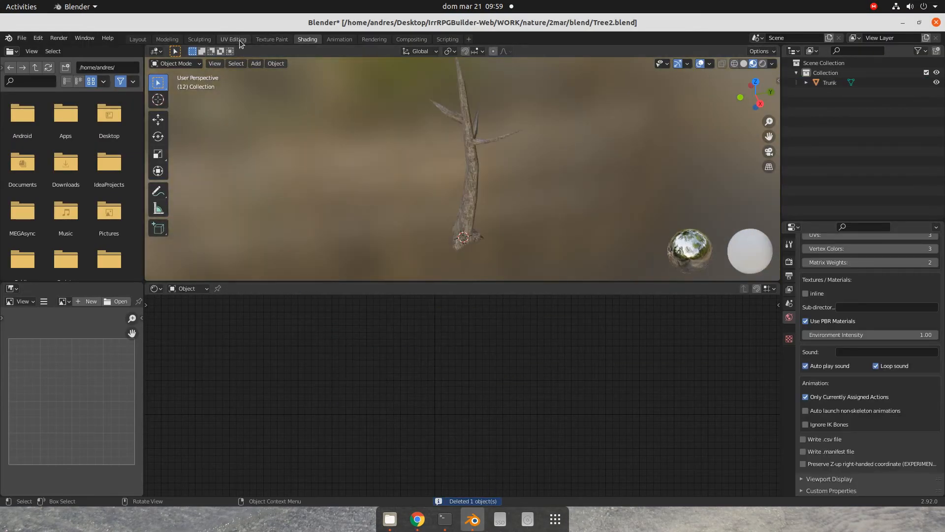
- In Blender's Tree2.blend, add a plane and move it along the X axis clear of the trunk
click(167, 39)
key(shift+a)
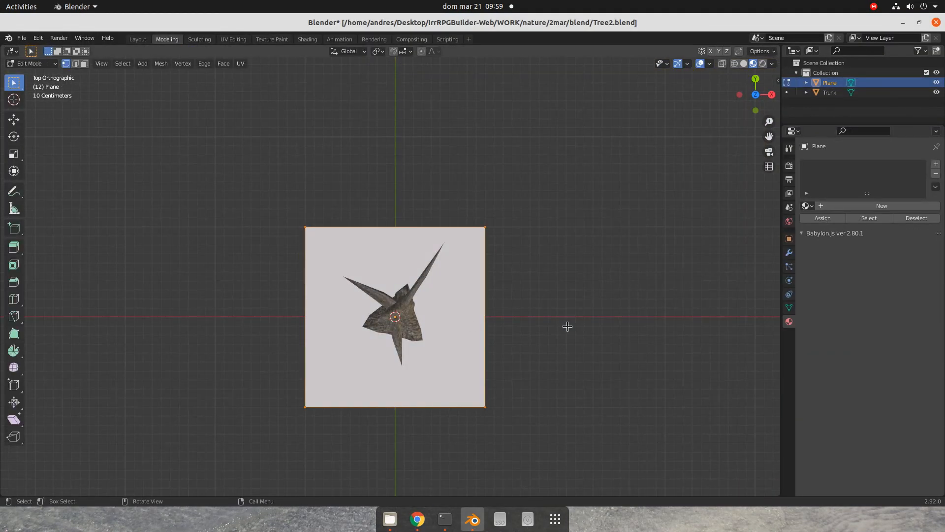
key(g)
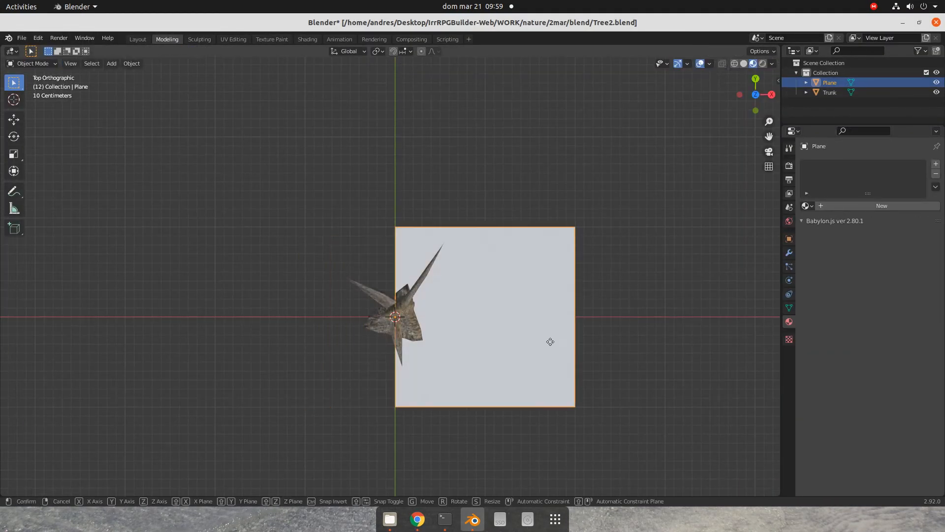
click(691, 341)
- Show the plane in wireframe and subdivide it with two cuts into a three-by-three grid of faces
shift+middle_drag(689, 341, 482, 294)
key(z)
key(Tab)
right_click(388, 190)
click(388, 190)
click(162, 419)
- Push/Pull the plane's vertices outward into a rounded outline and move them about 0.89 m along X
right_click(397, 256)
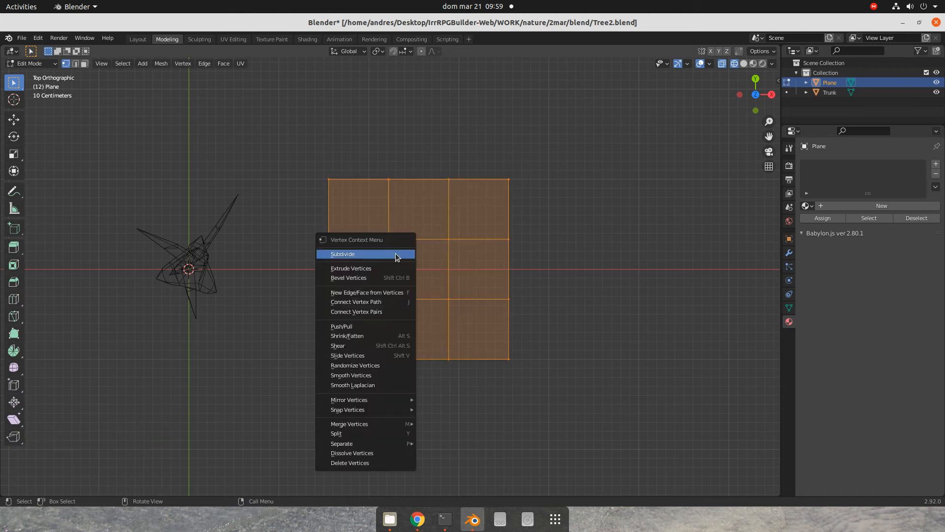
click(392, 327)
click(382, 366)
key(g)
key(x)
click(648, 440)
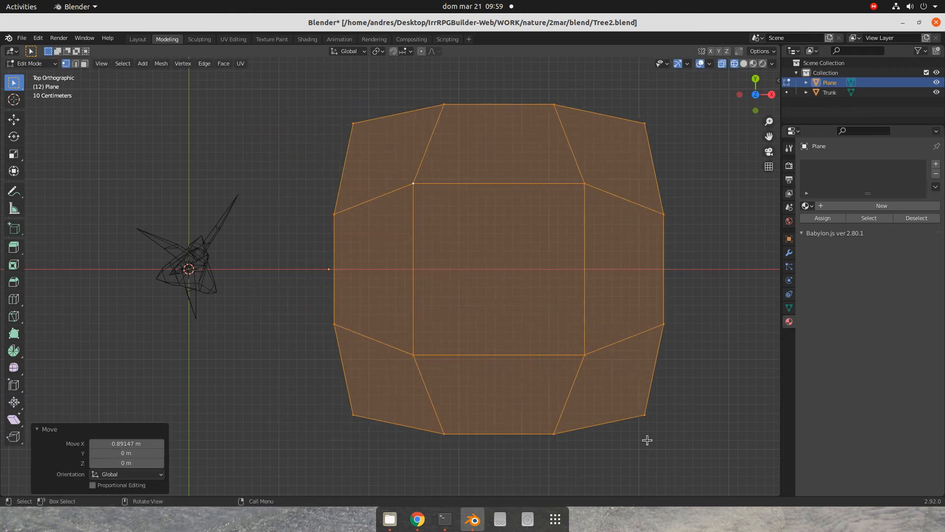
- Scale the rounded plane down and move it about -1.04 m along X so its edge meets the object's origin
key(s)
click(592, 317)
key(g)
key(x)
click(528, 289)
click(234, 39)
click(168, 39)
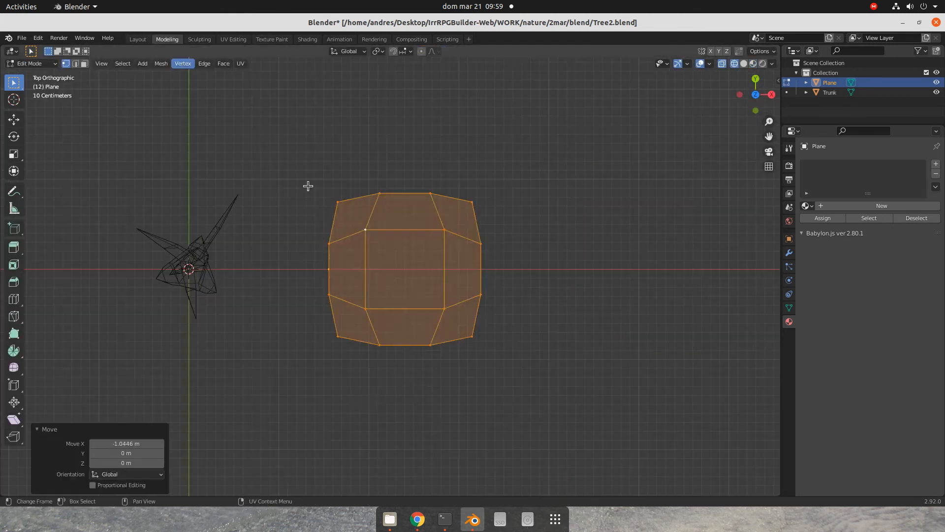
- Assign the existing Leaves material to the plane and switch the viewport out of wireframe to textured shading
key(Tab)
click(808, 206)
click(830, 228)
key(z)
- In the Shading workspace, load leaves6.png as the Base Color image of the Leaves material
click(233, 40)
click(307, 39)
click(402, 351)
click(390, 351)
double_click(359, 177)
double_click(374, 261)
- In the UV Editing workspace, display leaves6.png and unwrap all of the plane's faces
click(234, 40)
click(171, 64)
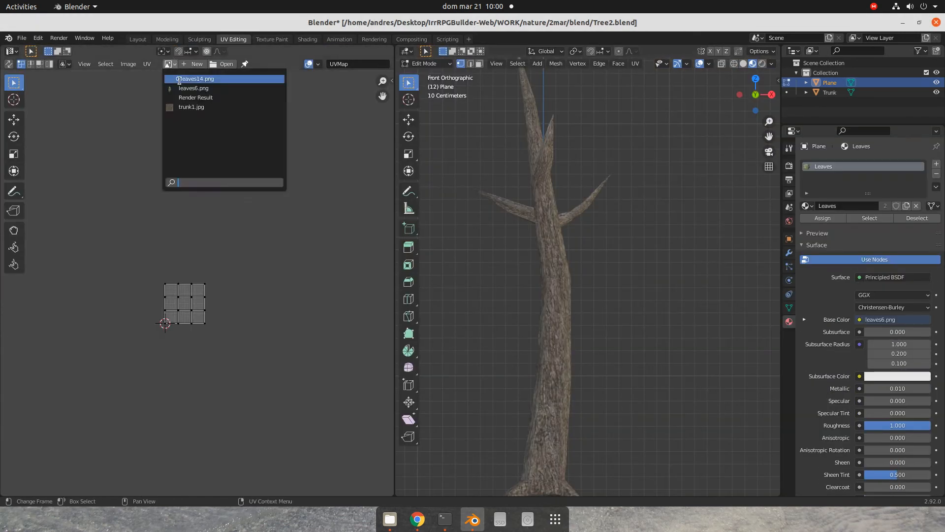
click(193, 88)
key(KP_7)
key(KP_Decimal)
key(u)
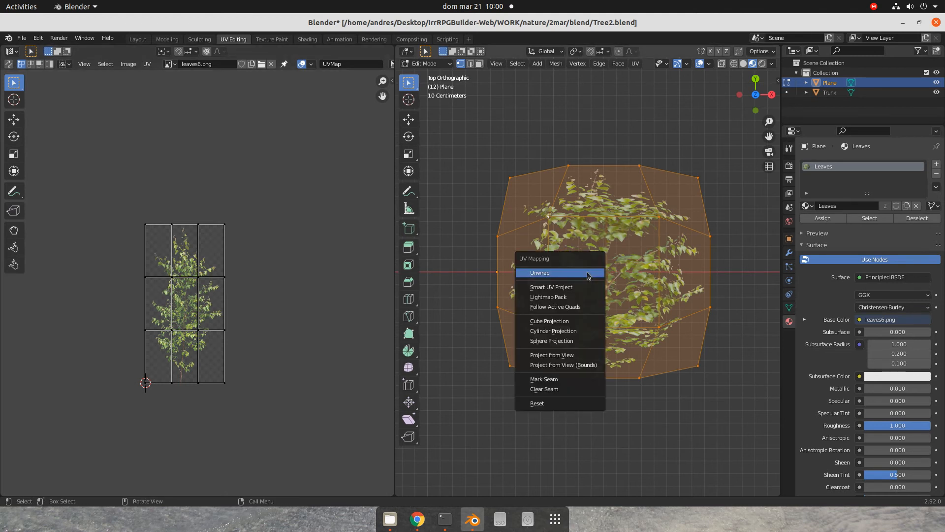
click(556, 273)
- Move the plane's mesh so its lower edge meets the object's origin, and stretch its UVs in Y to cover the full leaves6.png image
key(g)
click(629, 329)
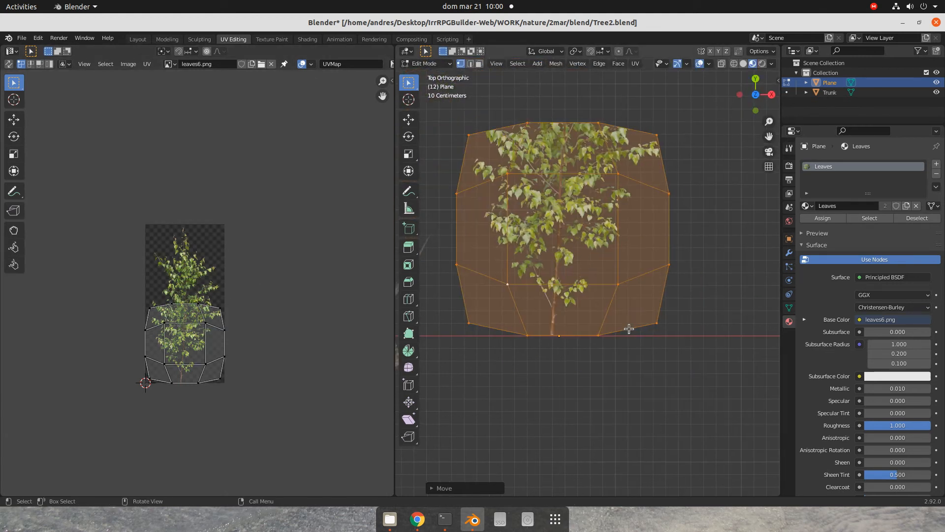
key(s)
key(y)
click(209, 468)
key(g)
key(y)
click(211, 423)
- Shift the plane's mesh slightly along X to line up the leaf stem with the object's origin
key(g)
key(x)
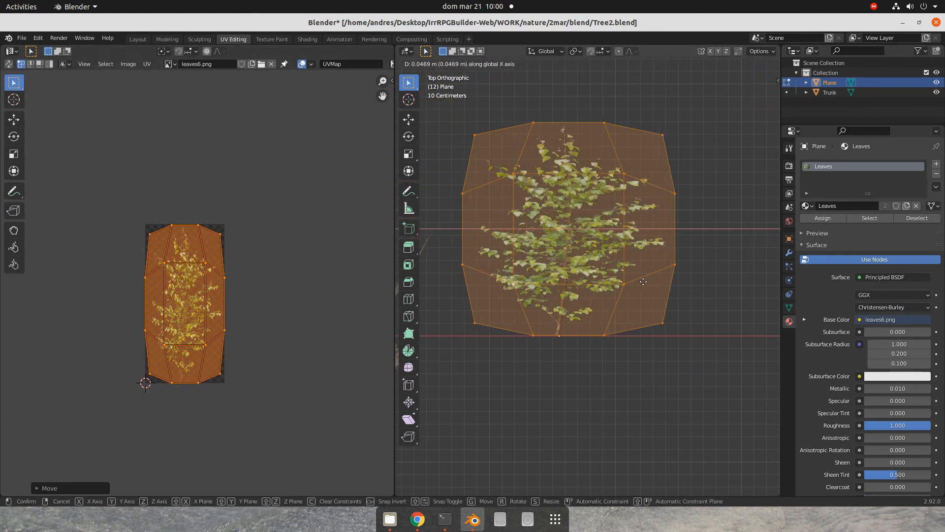
click(628, 315)
- Raise the plane's inner vertices above its outer edge to give the leaf plane a curved, domed shape
key(Tab)
key(KP_3)
scroll(622, 315, down, 4)
key(Tab)
key(KP_1)
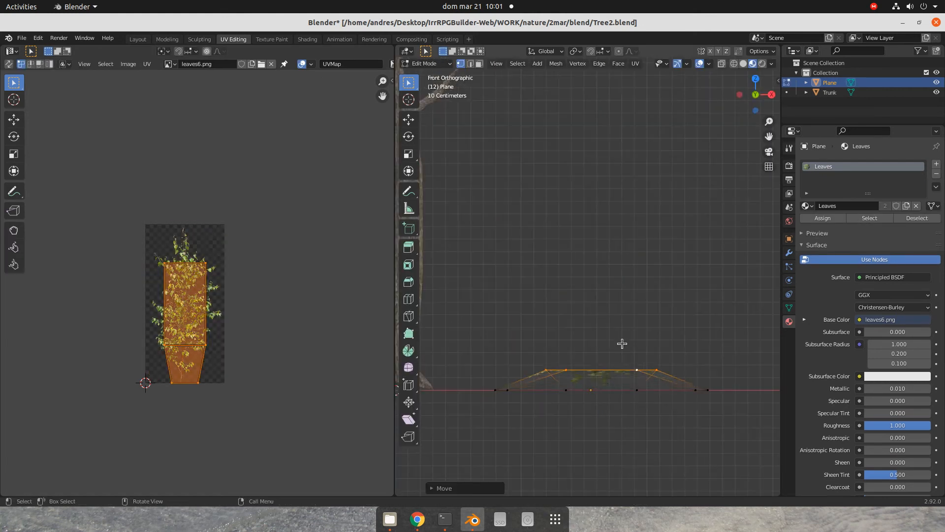
middle_drag(620, 370, 632, 355)
click(591, 361)
drag(557, 350, 598, 381)
key(g)
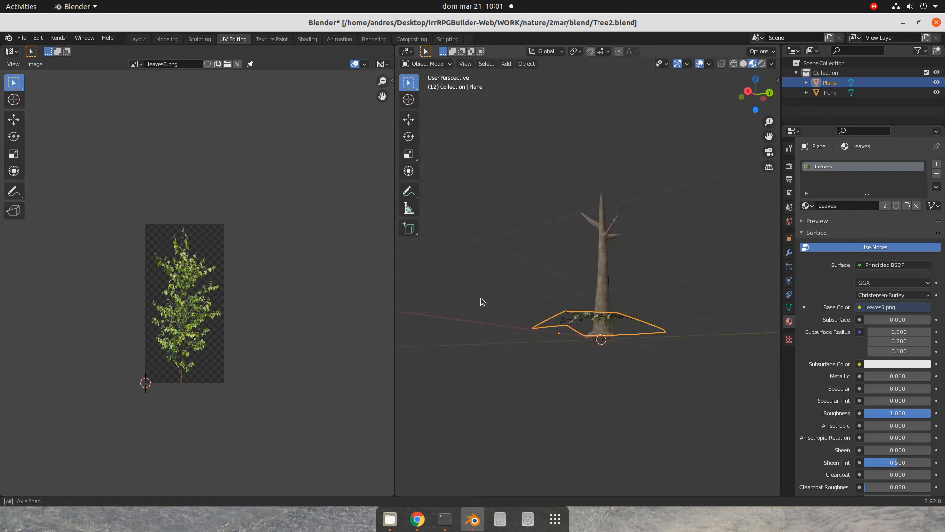
key(Tab)
key(Tab)
middle_drag(633, 337, 629, 324)
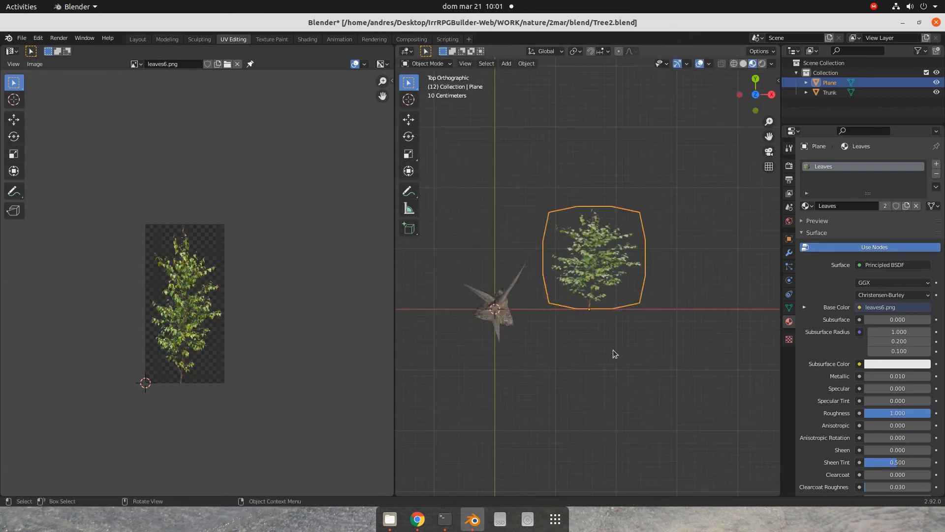
- Move the leaf plane to the trunk and set its height along it from the side view
key(g)
click(548, 363)
key(KP_3)
key(g)
middle_drag(551, 295, 506, 282)
- Delete the side branches from the Trunk mesh in wireframe, leaving a single stem, and return the viewport to textured shading
click(505, 283)
key(Tab)
key(shift+z)
key(alt+a)
key(b)
drag(492, 215, 543, 269)
key(b)
drag(556, 301, 555, 303)
scroll(519, 309, up, 6)
scroll(519, 308, down, 6)
key(x)
click(570, 319)
key(Tab)
key(z)
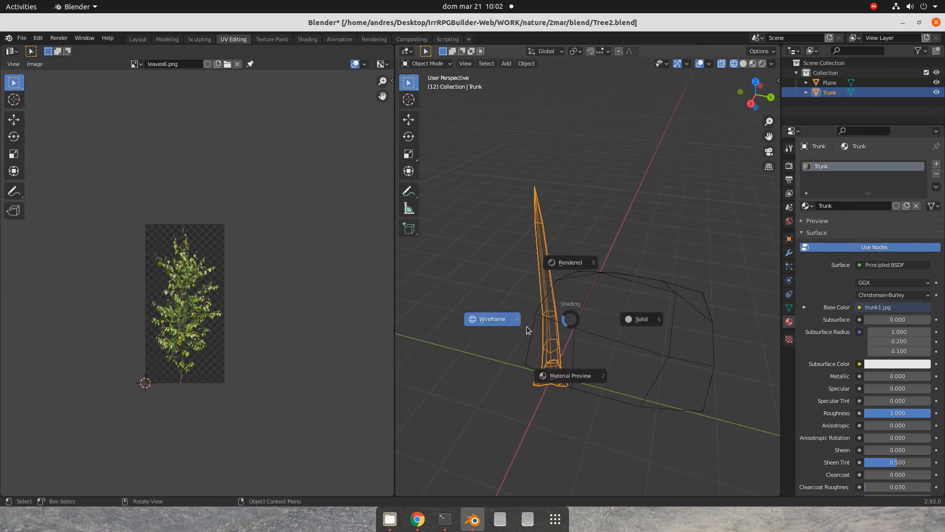
- Rotate and scale the first leaf plane, and place a rotated duplicate on the opposite side of the trunk
key(r)
key(s)
key(shift+d)
key(r)
key(g)
key(KP_3)
click(578, 331)
middle_drag(614, 340, 655, 340)
click(650, 355)
click(566, 147)
- Add two more duplicates of the leaf plane, rotated around the trunk and shifted in height
key(KP_7)
key(shift+d)
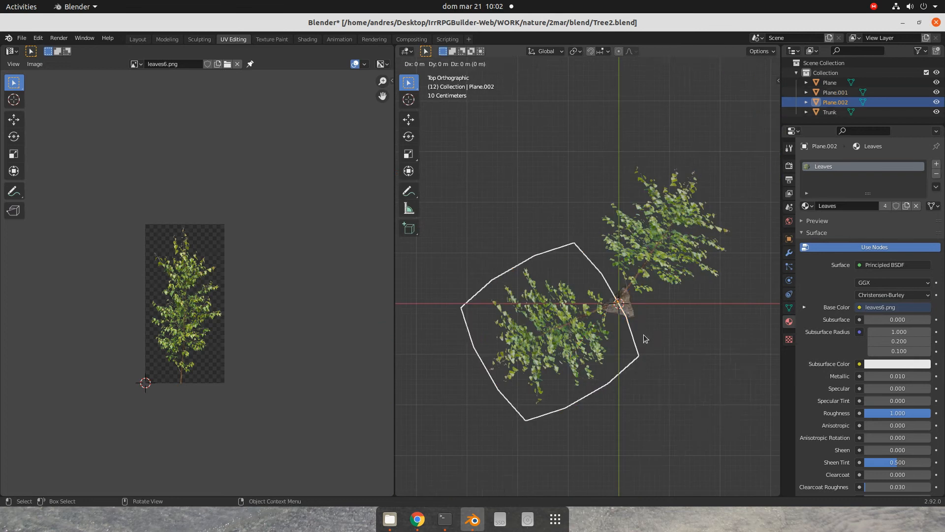
key(KP_7)
key(shift+d)
key(r)
key(KP_1)
key(g)
middle_drag(669, 316, 626, 340)
- Create a fifth leaf plane as a rotated duplicate and move it to its own height on the trunk
key(KP_7)
key(shift+d)
key(r)
click(726, 372)
key(KP_1)
key(g)
click(726, 364)
middle_drag(726, 365, 611, 311)
scroll(655, 296, up, 5)
scroll(610, 311, down, 5)
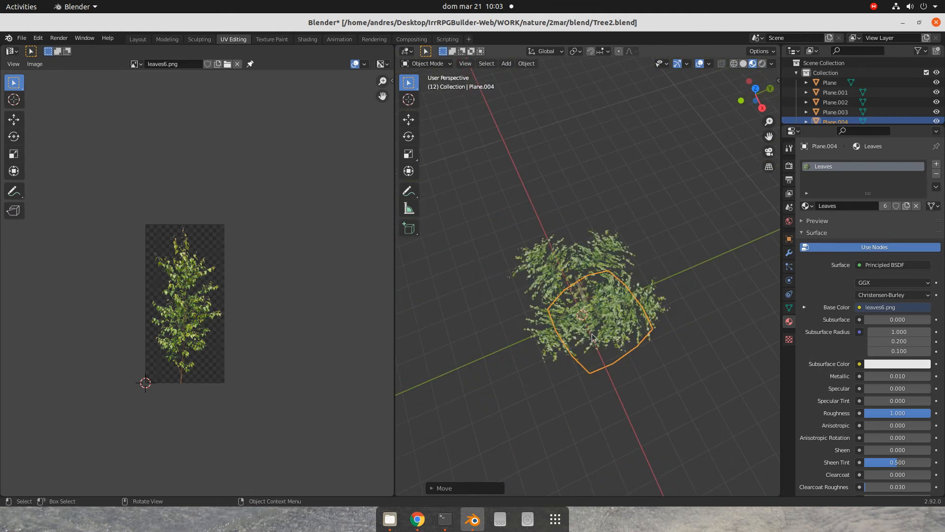
- Set aside a sixth leaf plane duplicate next to the tree and clear its rotation
click(526, 64)
mouse_move(567, 103)
click(658, 114)
scroll(639, 309, down, 3)
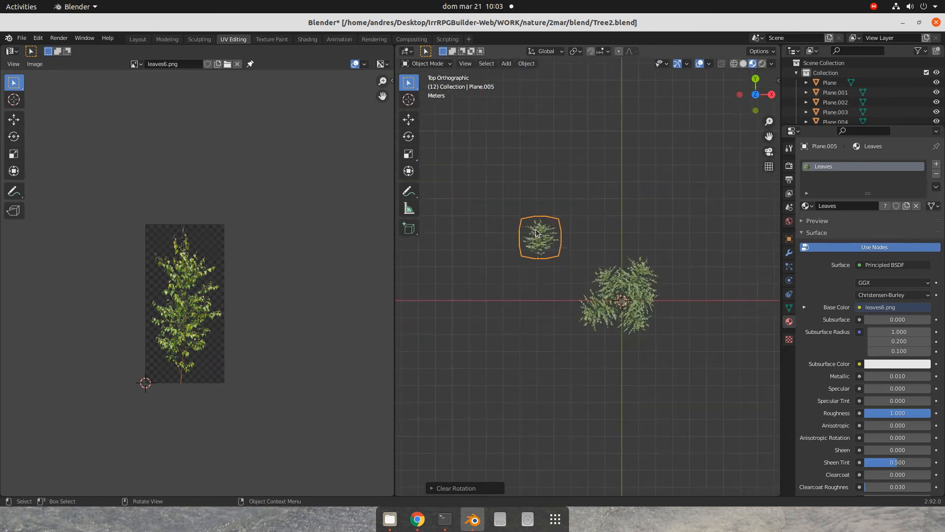
- Scale the sixth leaf plane's UVs down and move them over the upper part of the leaves6.png image
scroll(534, 234, up, 8)
key(Tab)
key(s)
key(y)
click(183, 346)
key(g)
click(214, 340)
key(s)
click(215, 330)
scroll(236, 275, up, 7)
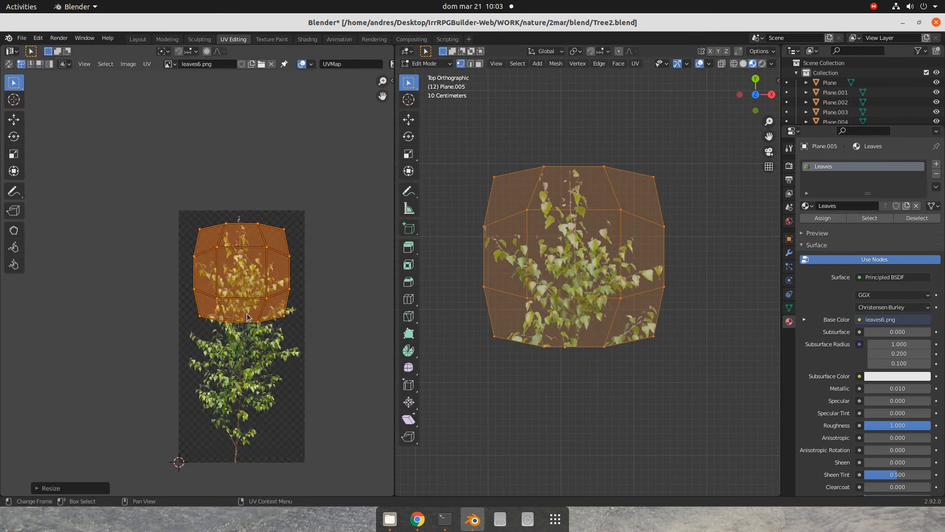
click(246, 277)
- Triangulate the lower faces of the sixth leaf plane and cut off its two lower corners
click(494, 337)
drag(435, 391, 689, 268)
key(ctrl+t)
click(469, 64)
click(511, 319)
shift+click(636, 315)
right_click(585, 335)
click(585, 335)
click(460, 63)
- Move the sixth leaf plane's UVs along Y and rescale them in Y and X to frame the branch tip
key(a)
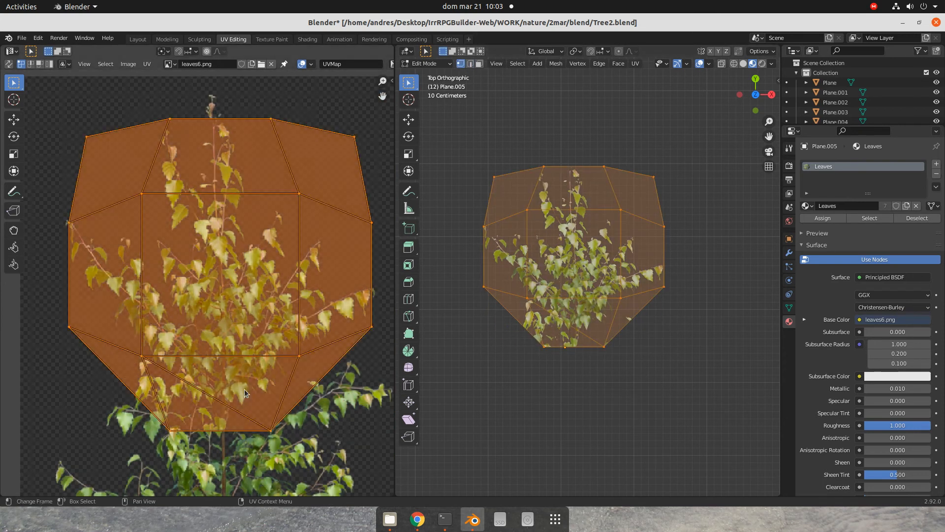
key(g)
key(y)
click(256, 355)
key(s)
key(y)
click(290, 335)
key(s)
key(x)
click(363, 302)
key(Tab)
- Rotate the sixth leaf plane and move it onto the tip of the trunk
scroll(611, 334, down, 6)
key(r)
click(630, 348)
key(g)
click(690, 394)
key(KP_1)
key(g)
click(670, 305)
middle_drag(635, 354, 655, 296)
- Select the five lower leaf planes and scale them together in the front view
click(521, 362)
shift+click(640, 333)
scroll(646, 418, down, 5)
shift+click(528, 377)
key(KP_1)
key(s)
click(593, 374)
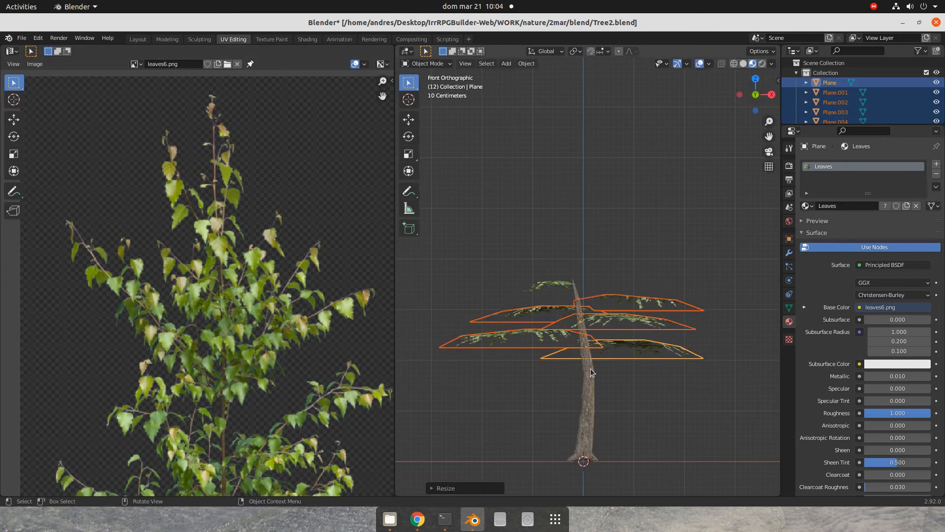
- Select the leaf plane at the trunk's tip and reposition it over the trunk in the top view
middle_drag(593, 355, 586, 374)
click(539, 286)
key(KP_7)
key(g)
click(581, 322)
- Duplicate the tip leaf plane, rotate the copy around the trunk and position it in the top and front views
scroll(582, 322, up, 2)
key(shift+d)
key(r)
click(635, 315)
key(g)
click(650, 305)
key(KP_1)
key(g)
click(640, 296)
- Duplicate the tip leaf plane a second time, rotate the copy in the top view and move it against the trunk
key(KP_7)
key(shift+d)
key(r)
click(652, 82)
middle_drag(611, 305, 599, 253)
key(KP_7)
scroll(581, 300, up, 4)
key(g)
click(557, 335)
middle_drag(556, 335, 498, 340)
key(KP_1)
scroll(557, 282, down, 5)
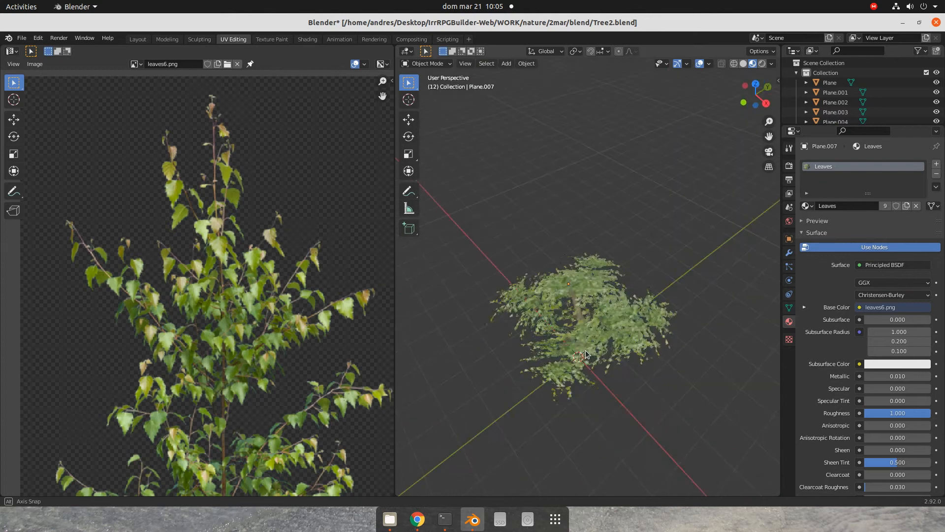
- Select one of the upper leaf planes and tilt it in the front view
click(532, 345)
key(KP_1)
key(r)
click(675, 360)
middle_drag(675, 359, 635, 319)
click(674, 367)
click(660, 276)
scroll(616, 305, down, 5)
middle_drag(606, 276, 587, 333)
- Switch to the Shading workspace, save the tree file and save it once more through the file browser
click(308, 39)
scroll(493, 157, down, 5)
mouse_move(492, 163)
middle_down()
mouse_move(443, 181)
mouse_move(467, 180)
middle_up()
key(ctrl+s)
key(KP_1)
click(22, 38)
click(48, 112)
click(694, 423)
- Select all the leaf planes without the trunk and join them into one object
scroll(507, 147, up, 3)
key(a)
shift+click(478, 239)
shift+click(479, 239)
shift+click(487, 188)
key(ctrl+j)
- Set the origin of the joined leaf object
right_click(488, 187)
mouse_move(489, 190)
click(570, 212)
middle_drag(541, 202, 557, 237)
click(482, 215)
click(502, 197)
click(571, 236)
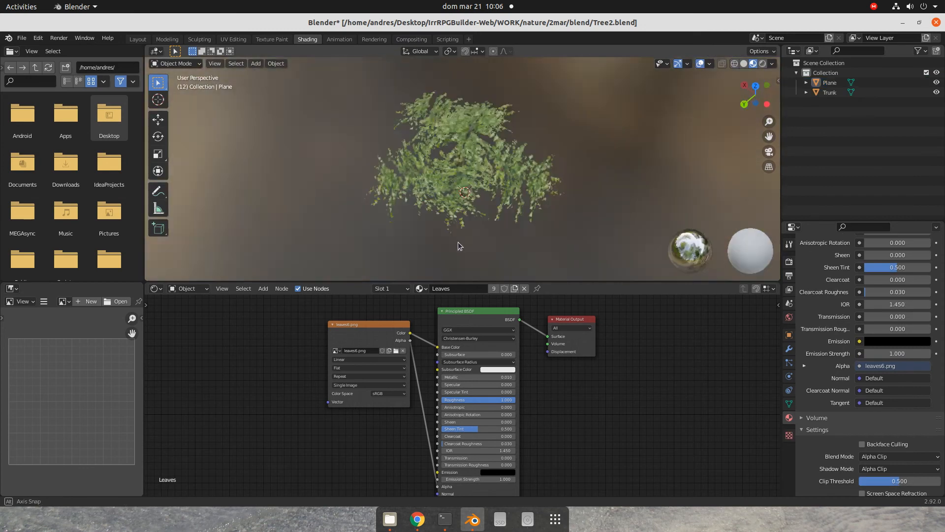
- Save Tree2.blend and export the finished tree in Babylon.js format
key(ctrl+s)
click(21, 38)
mouse_move(44, 182)
click(148, 280)
click(698, 424)
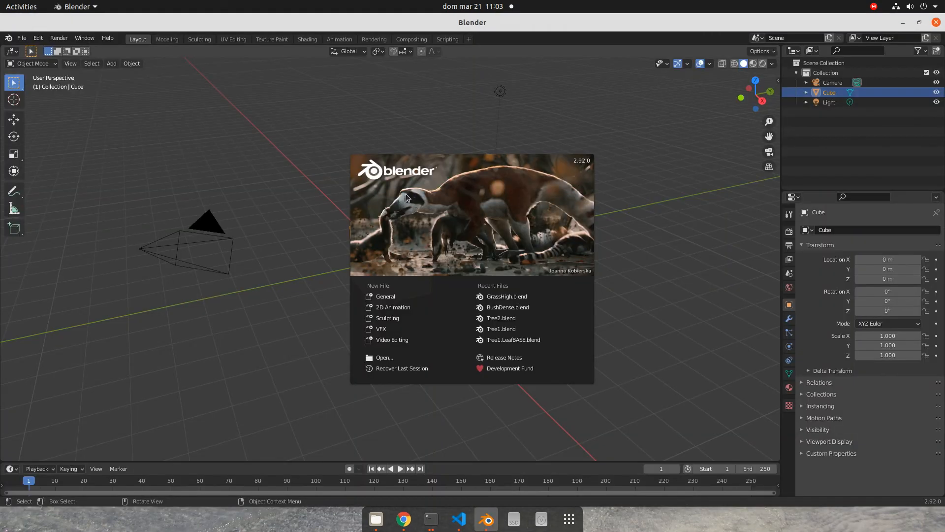
- Save the new default scene as Stone1.blend and delete the camera and light
key(ctrl+shift+s)
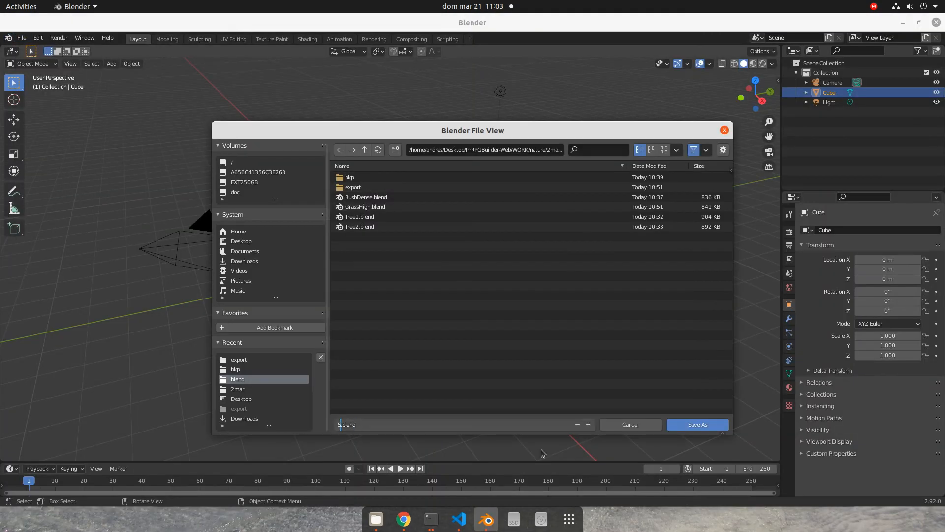
click(716, 427)
click(352, 256)
key(Delete)
- Subdivide the cube's whole mesh in Edit Mode
key(Tab)
right_click(421, 283)
click(421, 283)
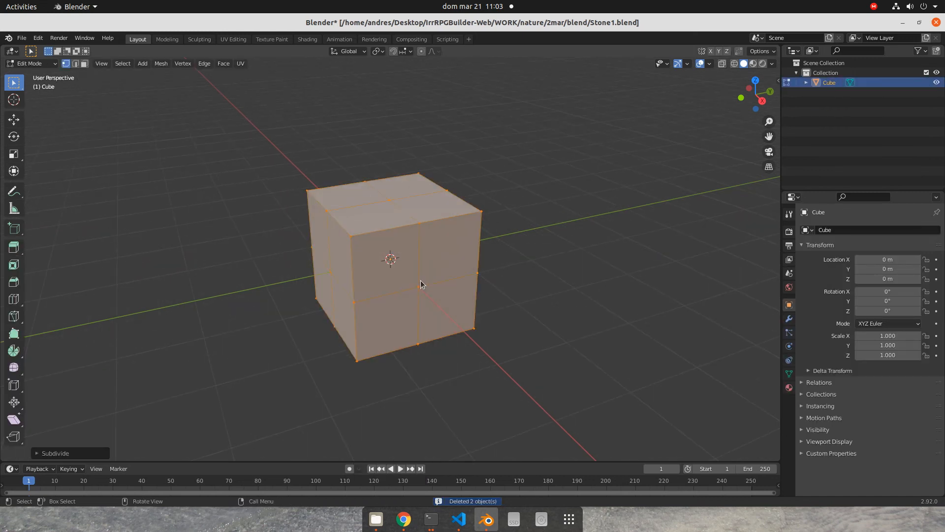
key(Tab)
- Delete the cube, add an icosphere and reduce its subdivisions for a low-poly shape
key(Delete)
right_click(420, 282)
key(shift+a)
click(457, 295)
drag(149, 355, 133, 355)
- Rotate the icosphere's mesh about 44 degrees in the front view and flatten it along Z
key(Tab)
key(KP_1)
key(r)
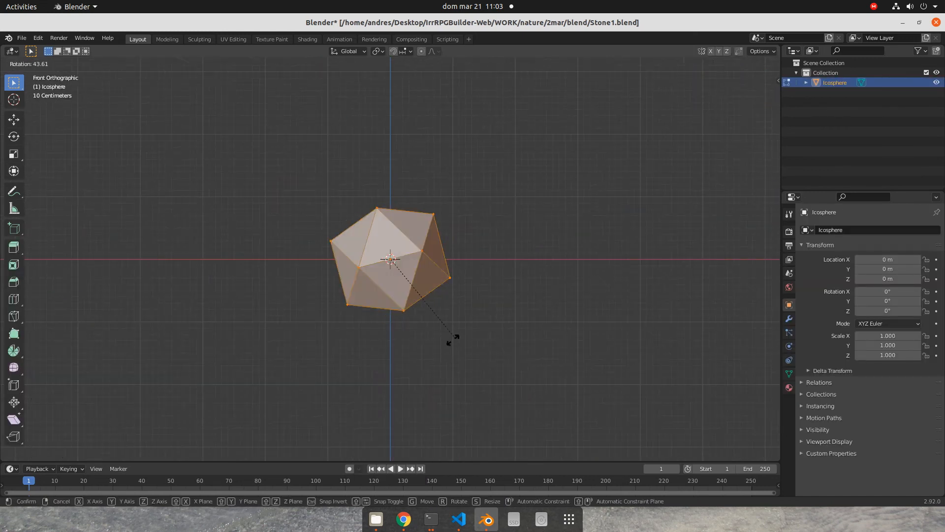
click(451, 340)
key(s)
key(z)
click(412, 295)
- Move the mesh along Z and narrow it along Y in the top view
key(g)
key(z)
click(413, 282)
key(KP_7)
key(s)
key(y)
click(384, 300)
- Move individual vertices in the top view to give the mesh an irregular stone outline
click(408, 283)
key(g)
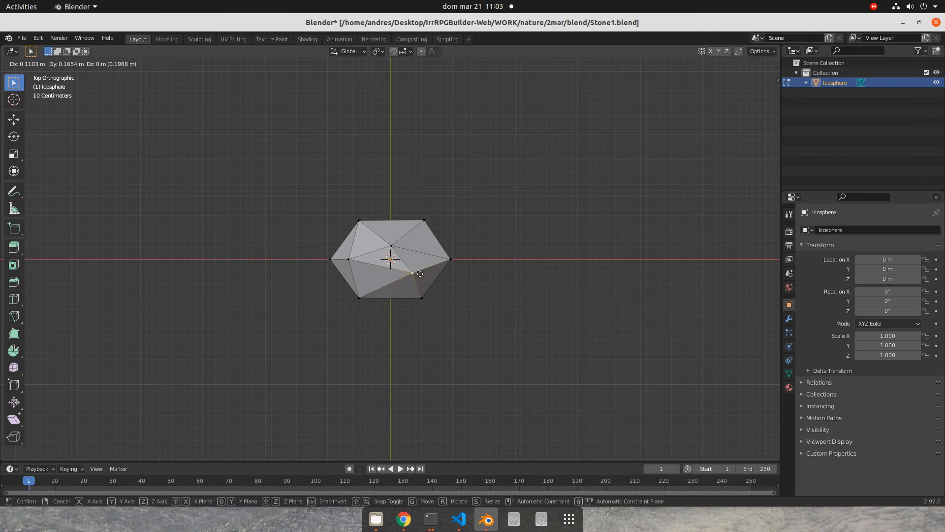
click(413, 274)
click(353, 259)
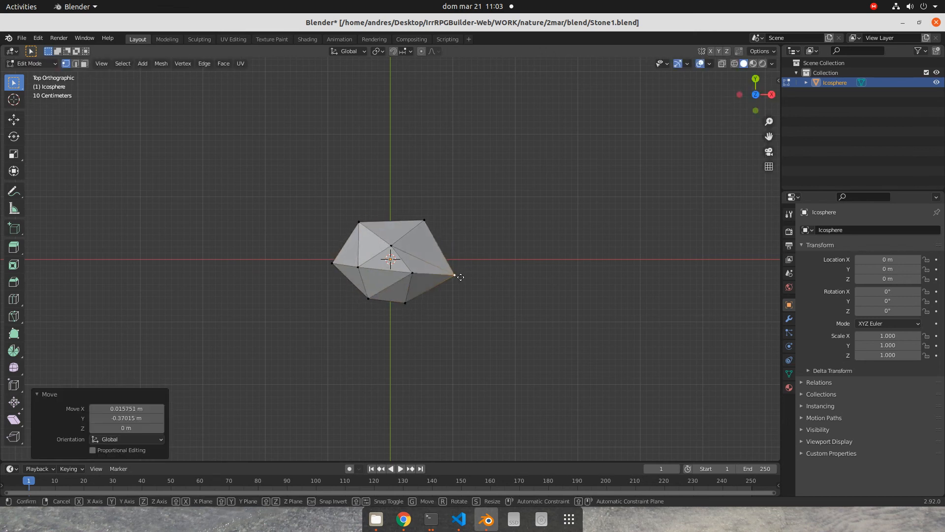
click(410, 245)
middle_drag(409, 244, 408, 265)
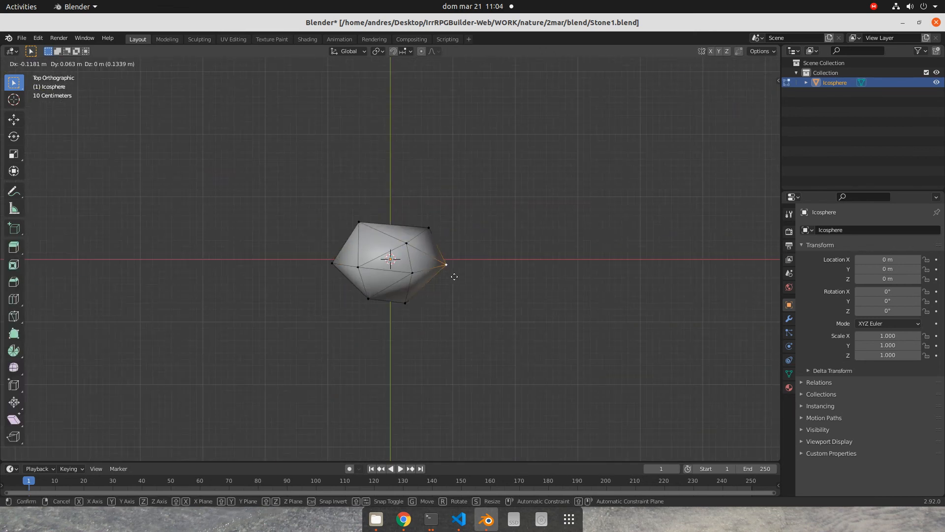
- Assign the existing material to the stone and rename it Stone1
click(790, 388)
click(807, 272)
click(828, 285)
double_click(830, 235)
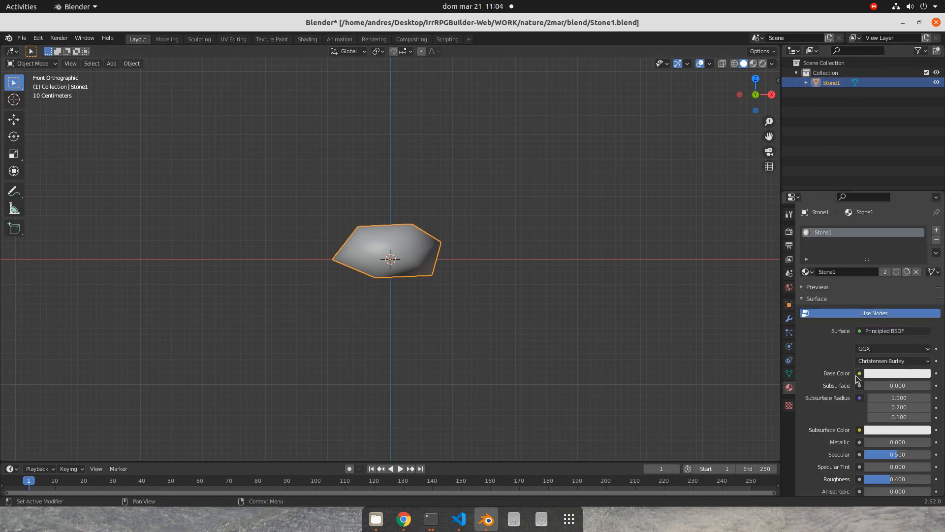
- Give the Stone1 material's Base Color an image texture using stone1.jpg
click(860, 374)
click(658, 285)
click(911, 386)
double_click(357, 335)
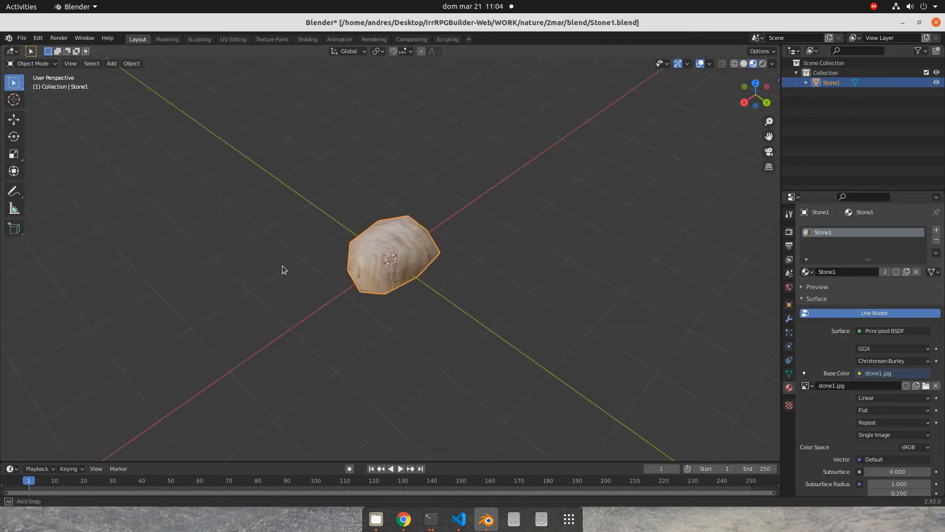
- Switch to the UV Editing workspace and display stone1.jpg as the UV background image
click(234, 40)
click(170, 64)
click(191, 78)
- Select all of the stone's UVs, scale them up and move them over the texture
key(a)
key(s)
click(315, 315)
key(g)
click(310, 276)
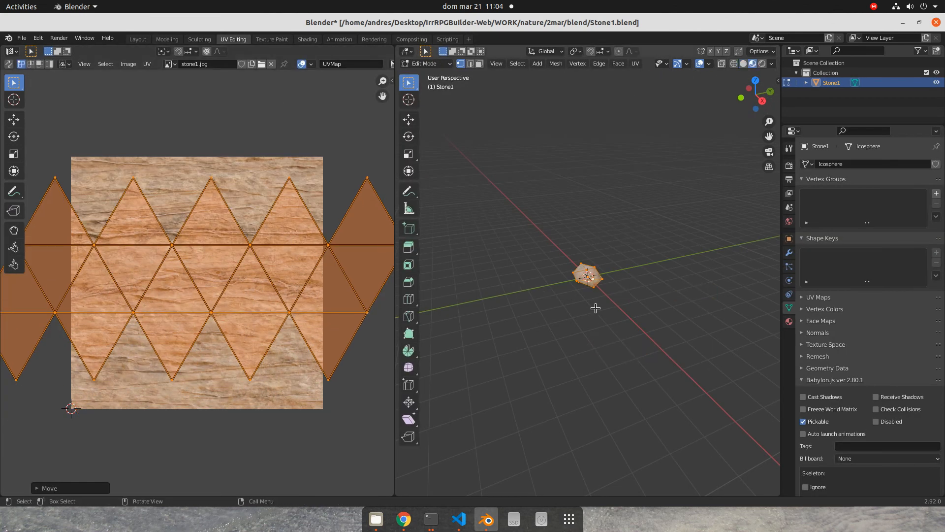
- Unwrap the stone by projecting it from the top view and scale the resulting UVs
scroll(596, 308, up, 12)
key(KP_7)
key(u)
click(646, 412)
key(s)
click(214, 376)
- Return to Object Mode, set the Stone1 material's Specular to 0 and Roughness to 1, and save the file
key(Tab)
middle_drag(610, 197, 581, 216)
scroll(554, 241, down, 5)
key(ctrl+s)
click(789, 322)
scroll(856, 294, down, 6)
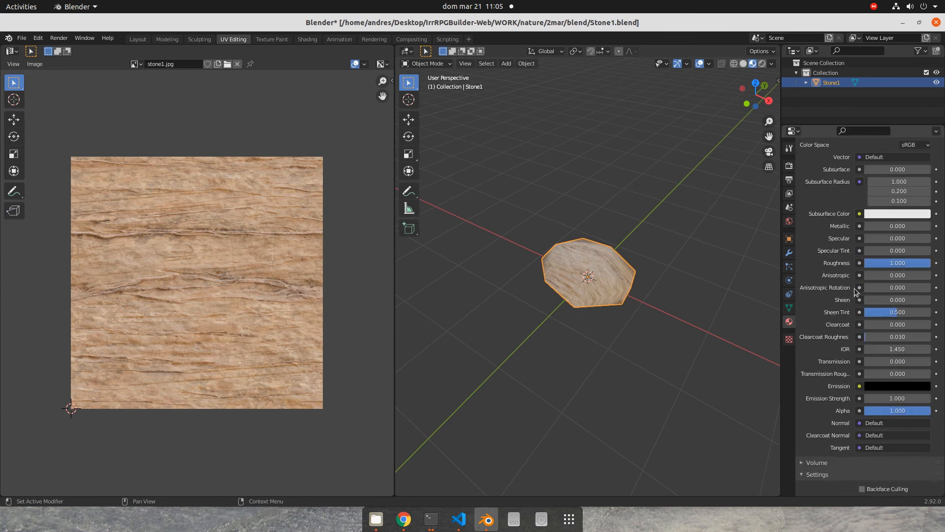
scroll(857, 294, up, 3)
key(ctrl+s)
- Apply the stone's transforms and save the file
click(526, 63)
mouse_move(572, 116)
click(652, 143)
key(ctrl+s)
click(22, 38)
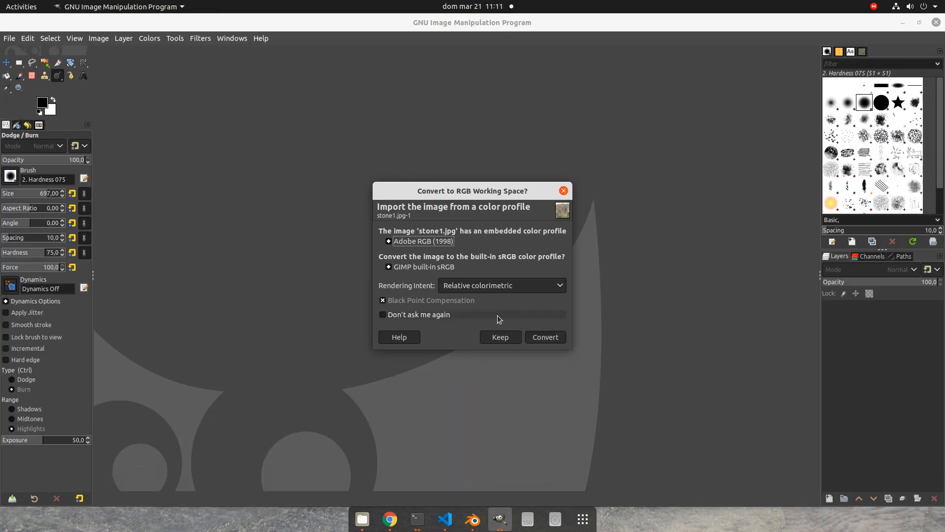
- In GIMP, convert stone1.jpg to the built-in sRGB profile and crop it to an 804 × 885 px rectangle around the rock
click(545, 338)
key(r)
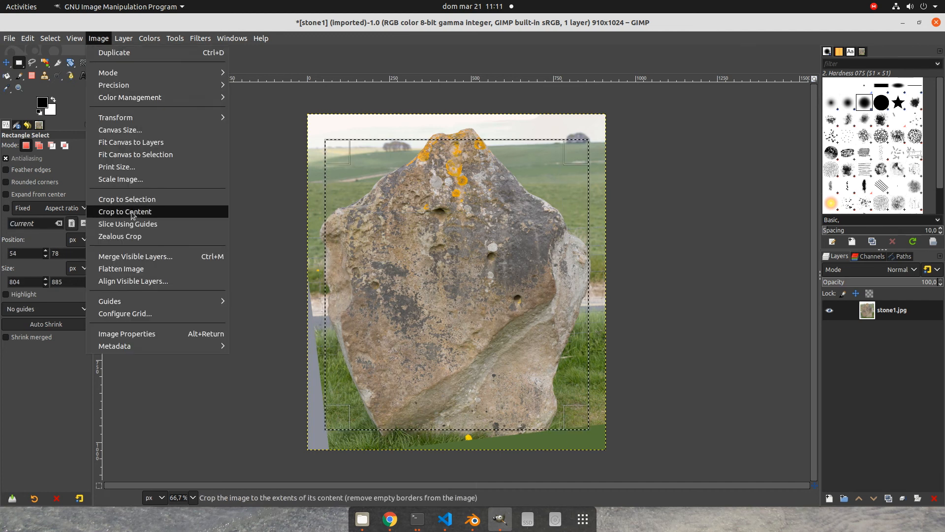
click(132, 213)
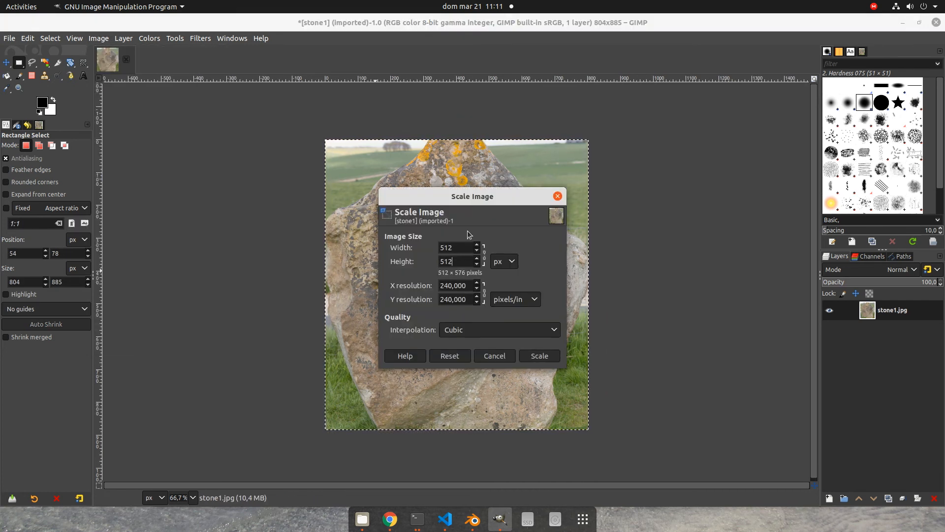
- Scale the image to 512 × 512 px and export it over stone1.jpg
key(Return)
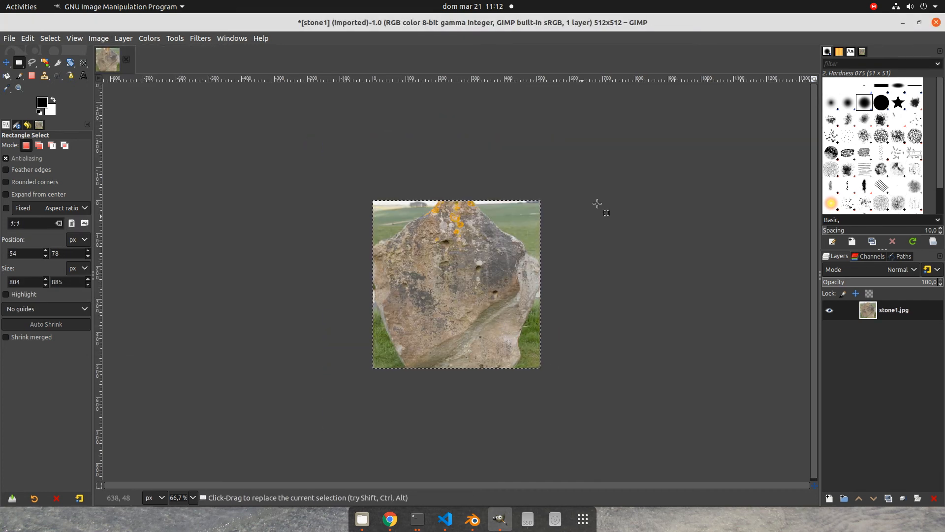
key(ctrl+shift+e)
key(Return)
click(492, 279)
click(490, 333)
- Switch back to Blender and reload the stone1.jpg texture
click(472, 519)
click(34, 64)
click(46, 120)
- Scale the stone's UVs and move them inside the rock area of the new texture
middle_drag(556, 246, 655, 285)
key(Tab)
key(s)
key(g)
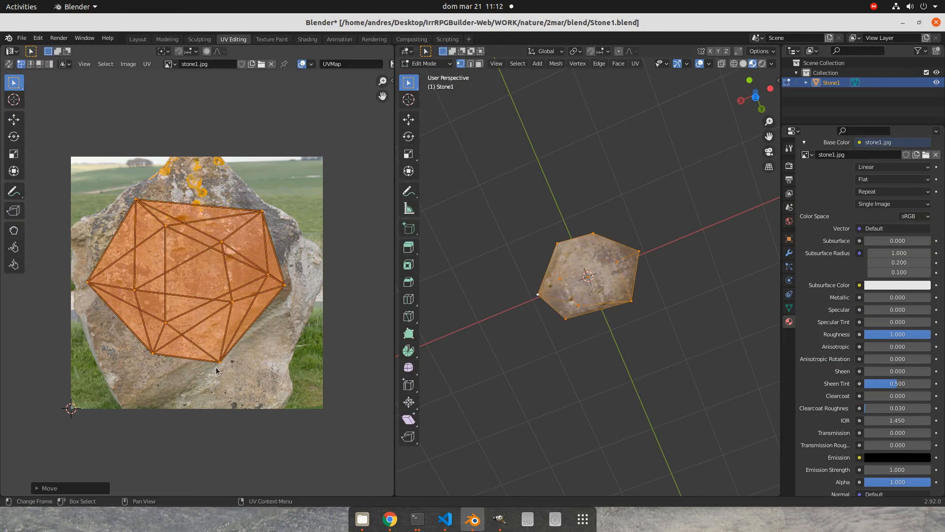
- Rotate the stone's UVs, shrink them and move them onto an even patch of the rock photo
key(Tab)
middle_drag(585, 331, 551, 325)
scroll(585, 331, up, 6)
key(Tab)
key(r)
key(s)
key(g)
scroll(586, 325, down, 2)
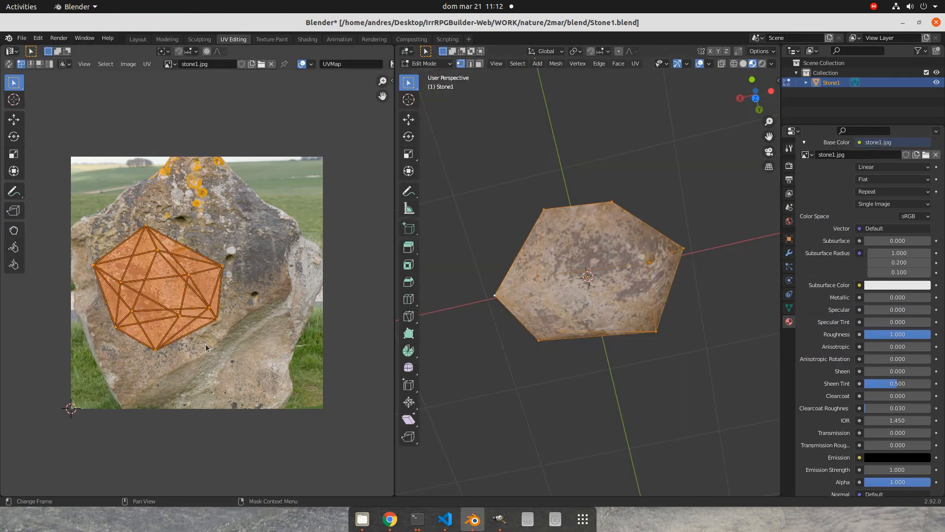
- Rotate, scale and reposition the stone's UVs on the rock photo, leave Edit Mode and check the textured stone
key(r)
key(s)
key(g)
key(r)
key(Tab)
middle_drag(625, 330, 656, 267)
- Save Stone1.blend and export the stone for Babylon.js
key(ctrl+s)
middle_drag(594, 351, 551, 298)
click(700, 426)
- Copy the two exported stone files in the file manager and paste them into the builder's asset folder
click(362, 520)
double_click(126, 81)
click(414, 76)
ctrl+click(463, 77)
key(ctrl+c)
click(349, 45)
key(ctrl+v)
click(524, 239)
- Switch to Chrome and reload the IrrRPG Builder page at localhost:8080
click(390, 520)
click(177, 21)
click(147, 37)
key(Return)
- Switch back to Blender and apply all transforms to the stone object
click(473, 519)
click(526, 63)
mouse_move(537, 113)
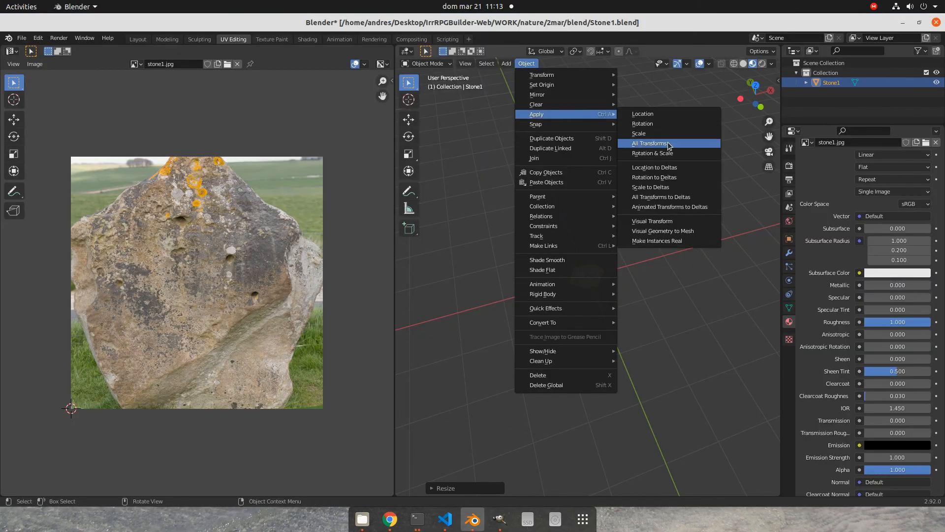
click(655, 143)
- Paint Stone1 stones onto the terrain in IrrRPG Builder, inspect them up close and return to Blender
click(838, 118)
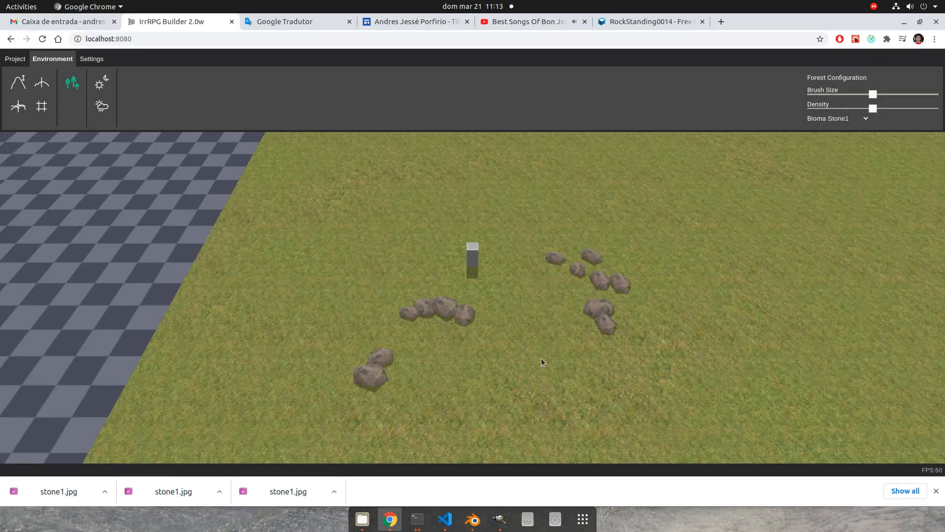
scroll(542, 358, up, 10)
click(473, 520)
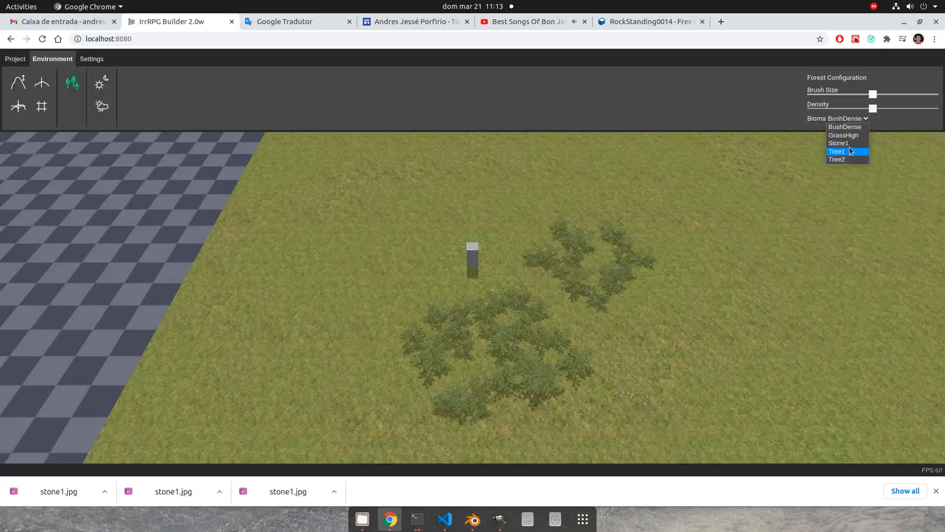
- Choose the Tree1 bioma and plant tree groups at three spots behind the bushes
click(850, 151)
click(715, 251)
click(546, 204)
click(433, 194)
- Choose the Stone1 bioma, scatter stones near the grey block and thin them out by erasing some
click(847, 119)
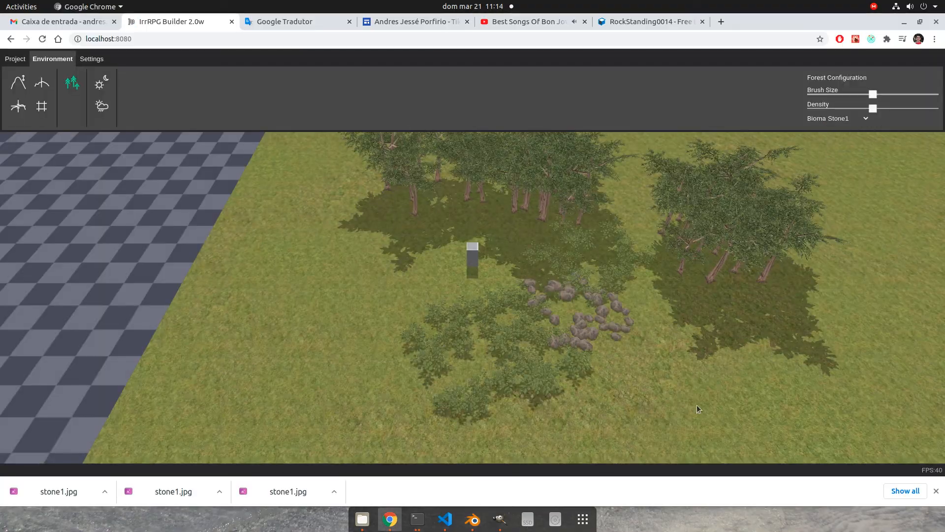
click(423, 268)
scroll(468, 327, up, 5)
shift+drag(394, 291, 362, 357)
scroll(737, 300, down, 8)
right_drag(737, 300, 533, 417)
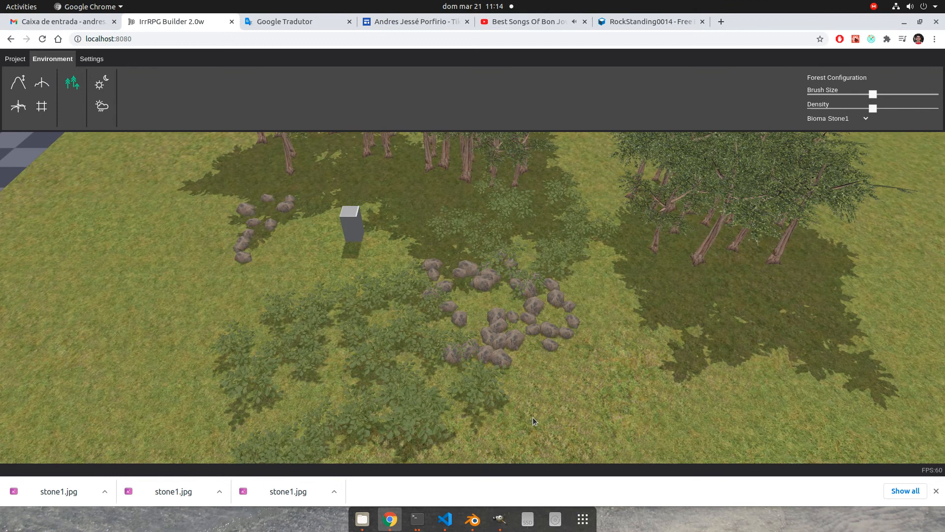
- Switch to Blender and refine the stone in Edit Mode by moving, scaling and rotating the selection
click(472, 520)
key(Tab)
key(g)
key(s)
key(Tab)
key(Tab)
key(g)
key(r)
key(Tab)
- Make another position adjustment to the stone in Edit Mode and save Stone1.blend
middle_drag(630, 331, 525, 295)
key(Tab)
key(Tab)
key(Tab)
key(g)
key(Tab)
key(ctrl+s)
- Export the adjusted stone again in Babylon.js format
click(527, 64)
key(Tab)
key(Tab)
click(22, 38)
mouse_move(62, 182)
click(154, 278)
click(702, 429)
- Switch to Chrome, reload IrrRPG Builder and activate the vegetation painting tool
click(363, 520)
click(389, 519)
key(F5)
click(939, 491)
click(52, 59)
click(72, 83)
- Choose the GrassHigh bioma and paint tall grass across the area between the stones
click(848, 119)
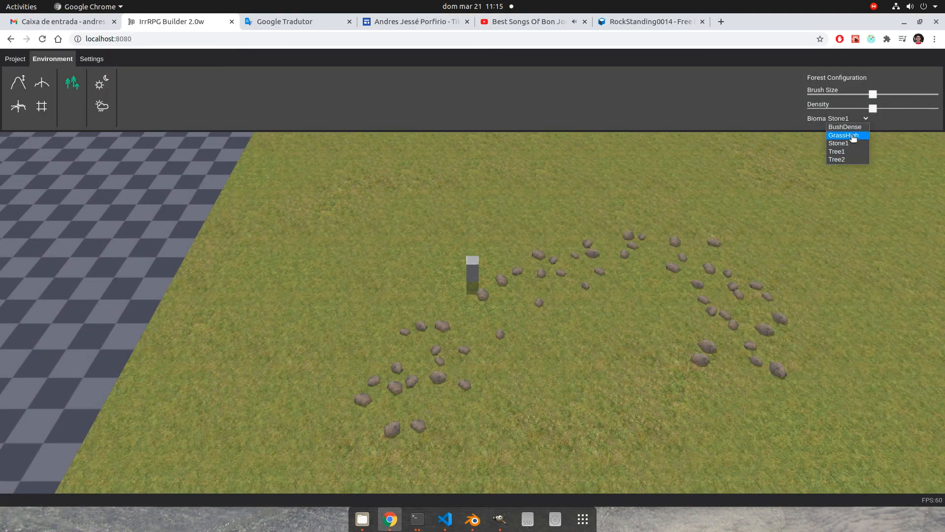
drag(803, 275, 583, 386)
scroll(597, 367, up, 5)
key(s)
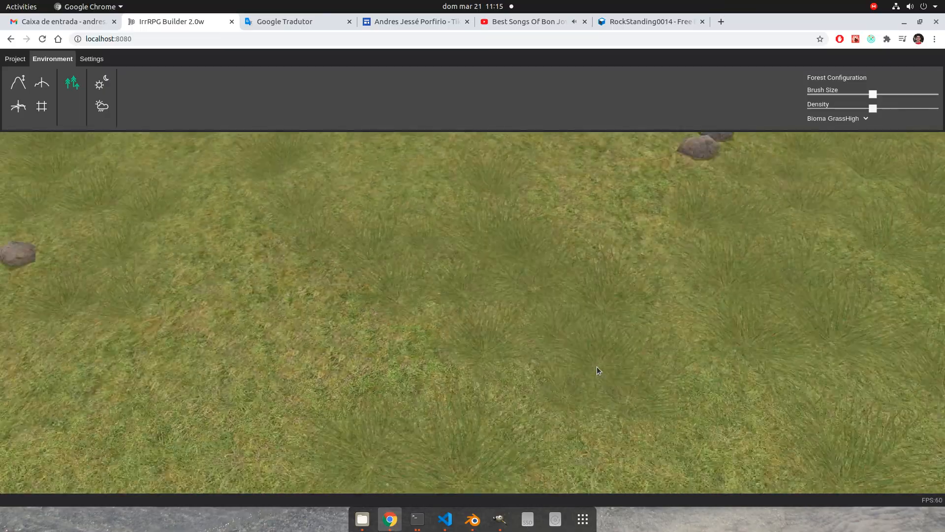
key(a)
- Choose the Stone1 bioma with a small brush and maximum density, and place individual stones around the grass
click(851, 119)
click(852, 133)
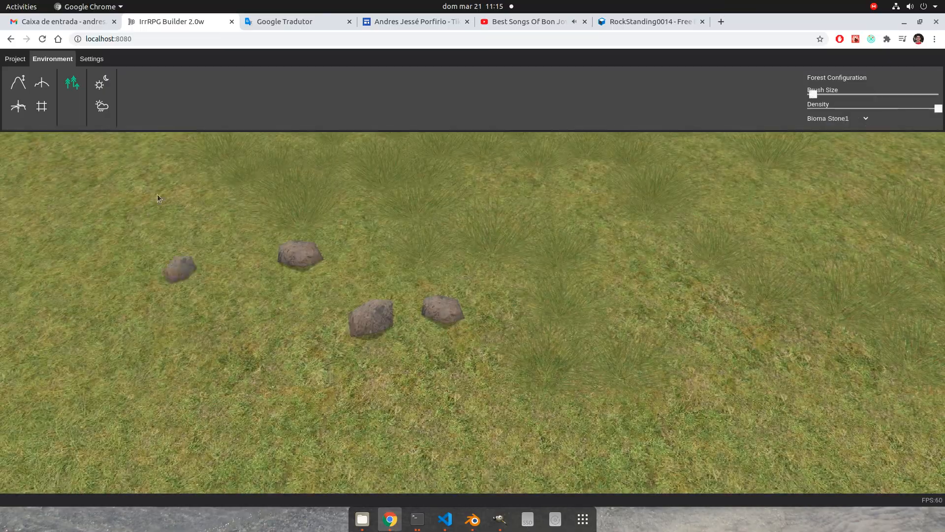
key(d)
key(w)
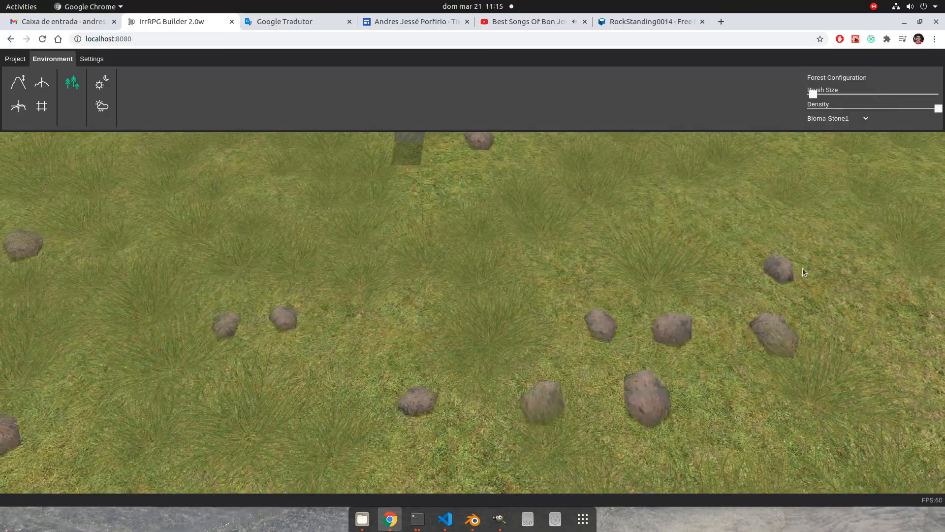
- Choose the Tree1 bioma and plant a few trees around the stones and the grey block
scroll(804, 272, down, 5)
click(852, 119)
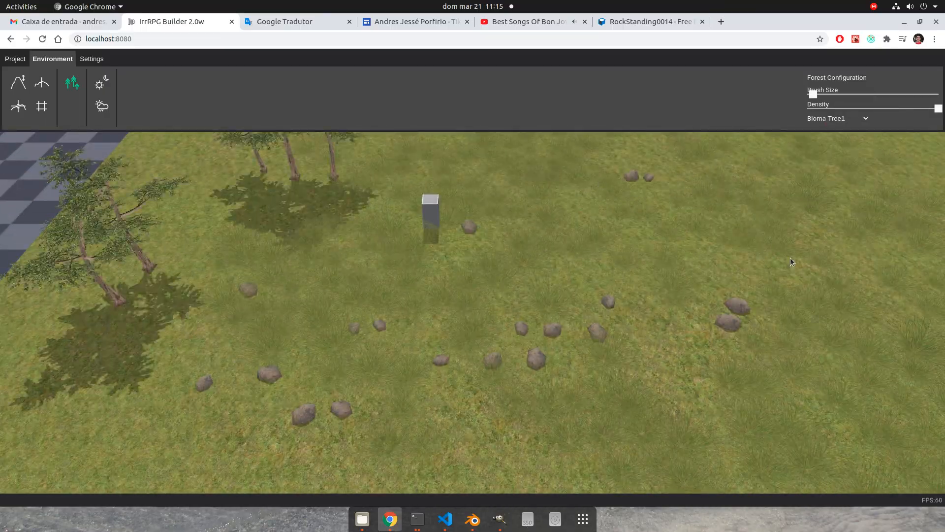
click(690, 417)
key(d)
click(766, 265)
key(a)
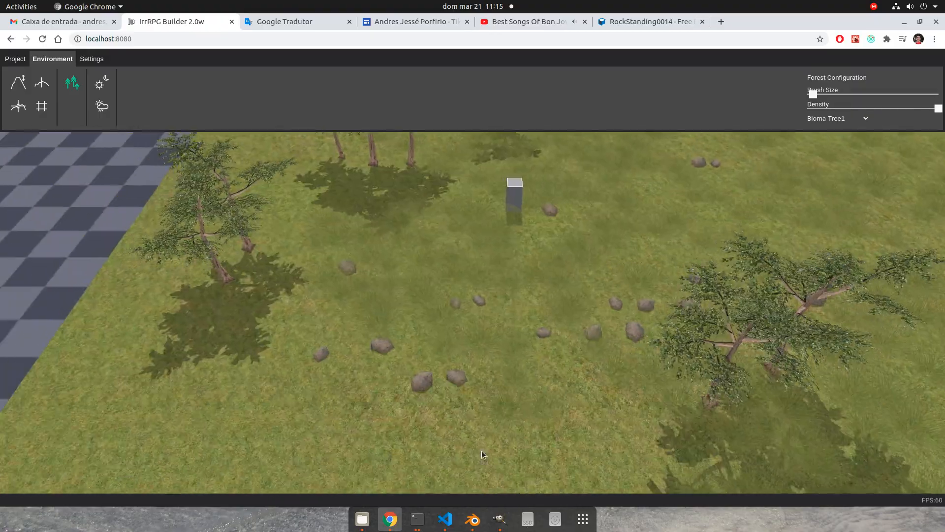
scroll(581, 324, up, 5)
scroll(583, 321, down, 2)
key(a)
scroll(584, 325, down, 5)
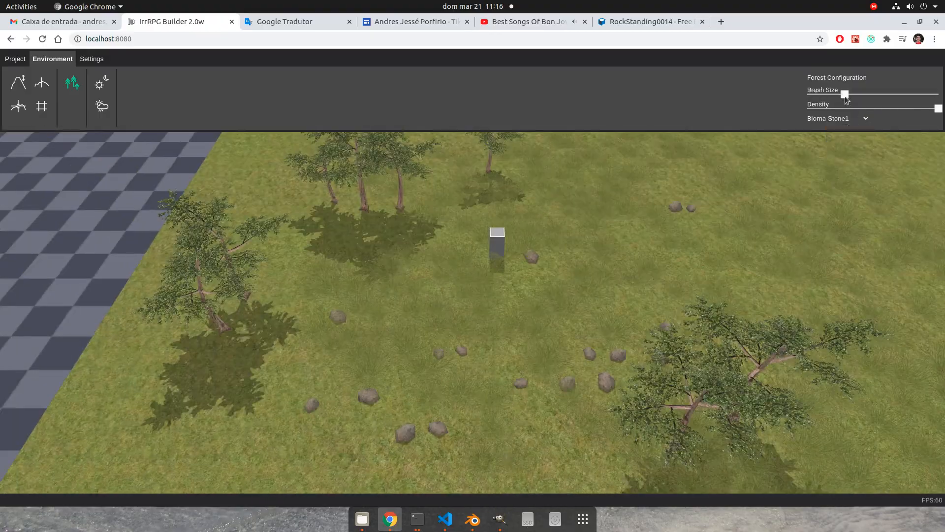
- Paint Stone1 stones with a larger brush over the open grass and erase some of them
key(d)
drag(768, 236, 871, 467)
key(d)
shift+drag(542, 236, 626, 296)
key(s)
- Raise a rocky ridge in the terrain beside the stones
click(18, 83)
key(w)
mouse_move(685, 212)
mouse_down()
mouse_move(532, 172)
mouse_move(690, 374)
mouse_up()
- Return to vegetation painting, scatter Stone1 stones along the foot of the ridge and erase the surplus ones
click(72, 83)
key(w)
click(562, 367)
shift+click(462, 300)
key(a)
key(s)
click(632, 404)
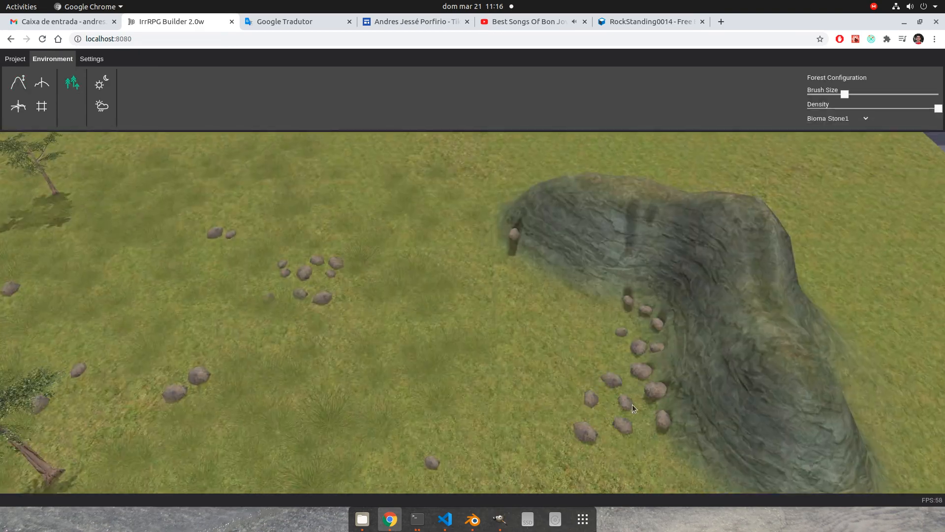
- Reload IrrRPG Builder to clear the test scene, reactivate the vegetation tool and plant dense bushes
key(alt+Tab)
key(alt+Tab)
key(w)
key(d)
key(F5)
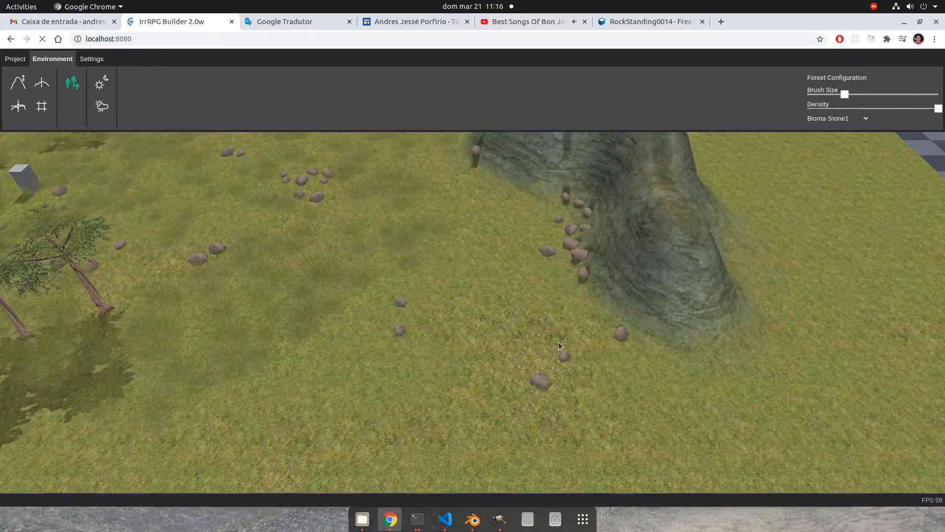
click(52, 58)
click(73, 83)
click(497, 315)
- Raise a long rocky ridge and lower the ground in front of it into a sandy basin with water
drag(688, 268, 813, 340)
key(s)
mouse_move(612, 422)
shift+mouse_down()
mouse_move(654, 450)
mouse_move(847, 315)
shift+mouse_up()
key(d)
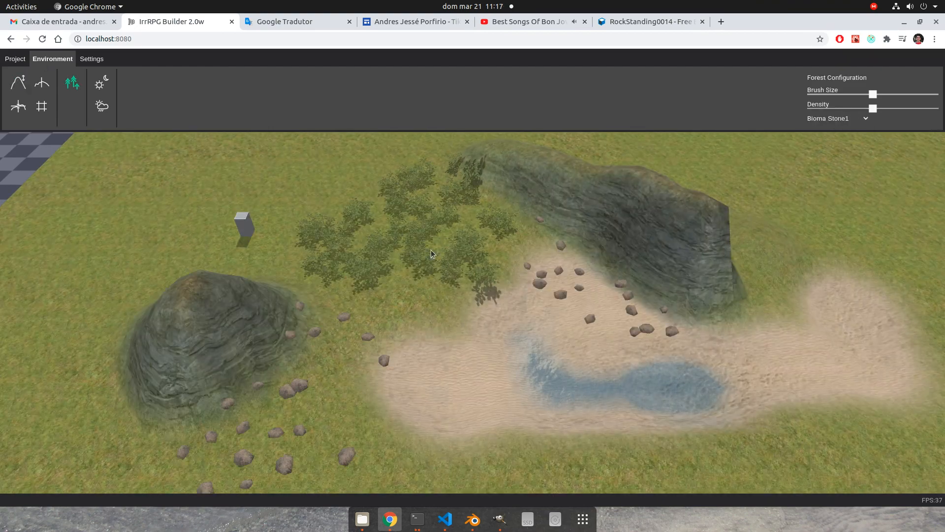
- Paint more Stone1 stones beside the grey block and on the ground, and view the landscape from several positions
click(216, 248)
key(s)
key(w)
key(s)
key(w)
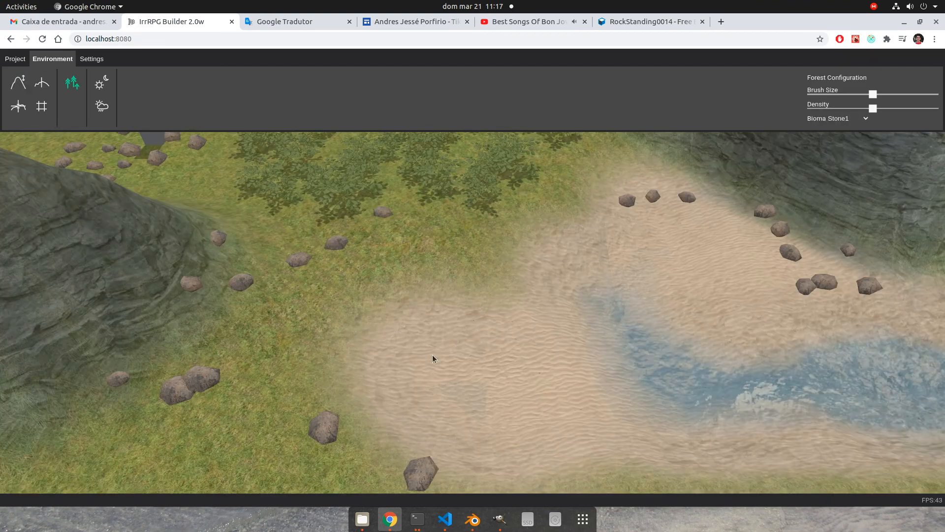
key(d)
click(418, 318)
key(w)
key(s)
- Switch to Visual Studio Code and set castShadows to true in Stone1.js
key(alt+Tab)
double_click(465, 198)
text(true)
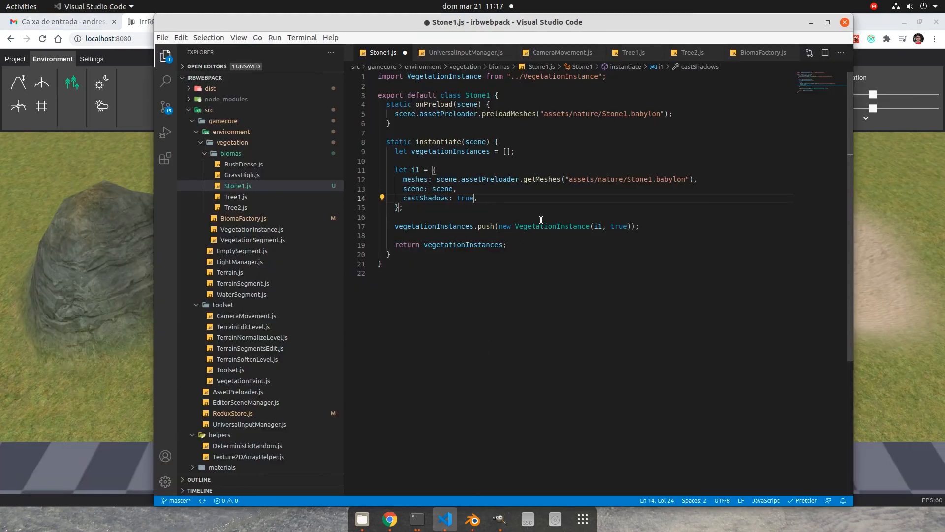